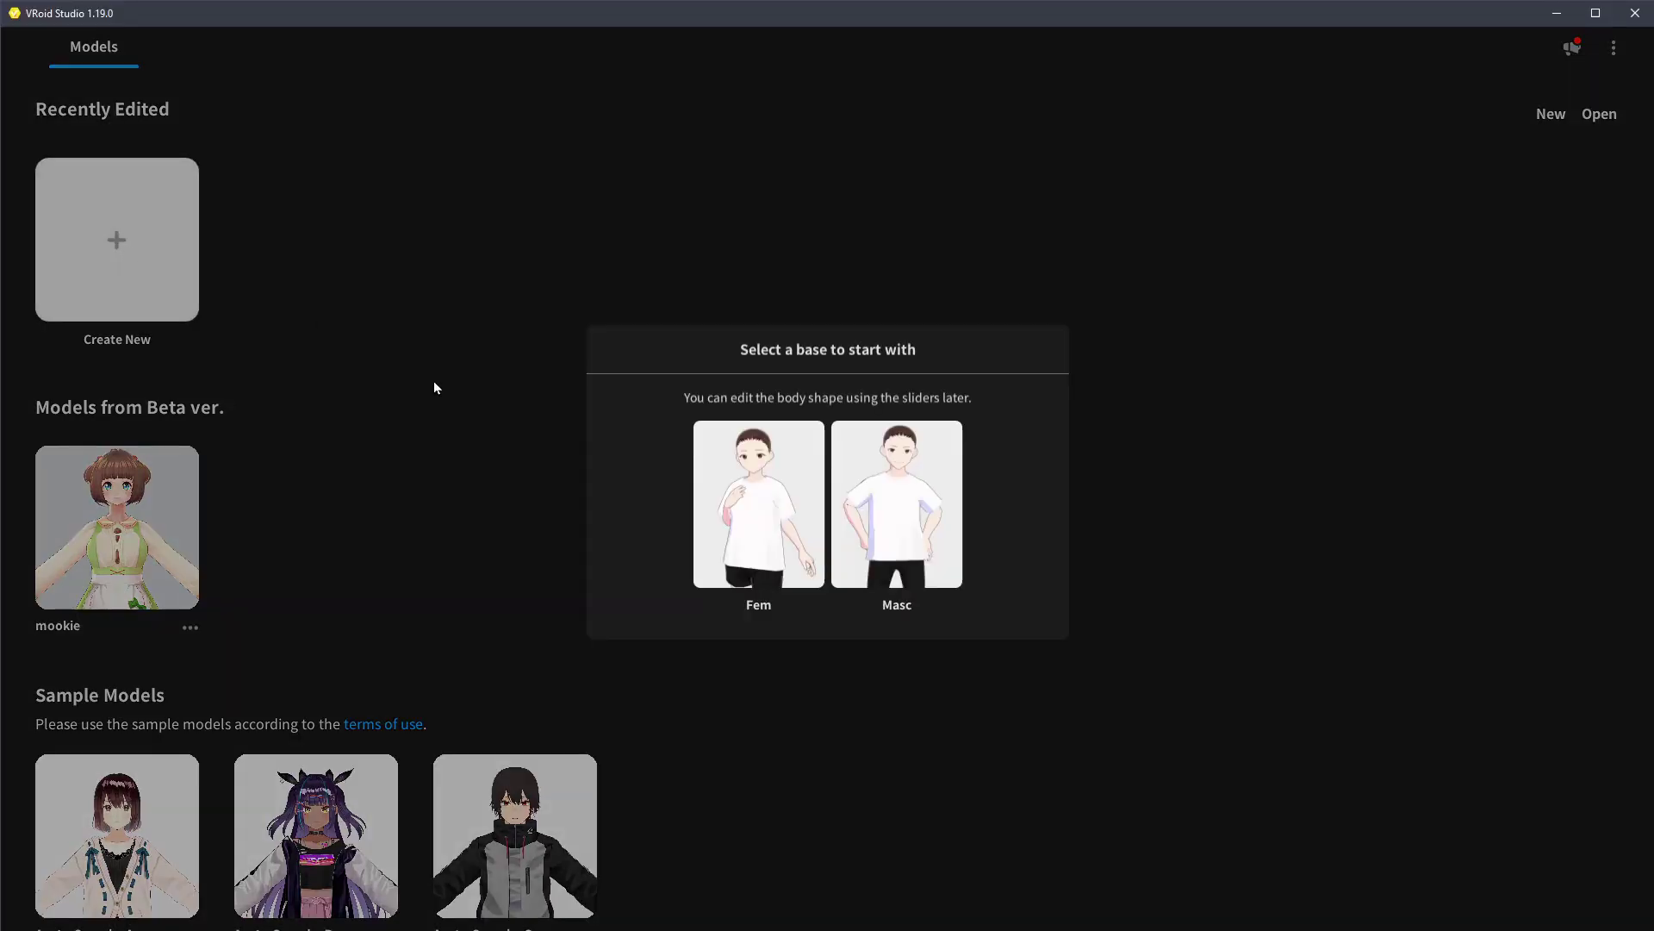
# Step: Create a new Fem-base avatar with a larger-eyed face set and show its Accessories section
pyautogui.click(757, 504)
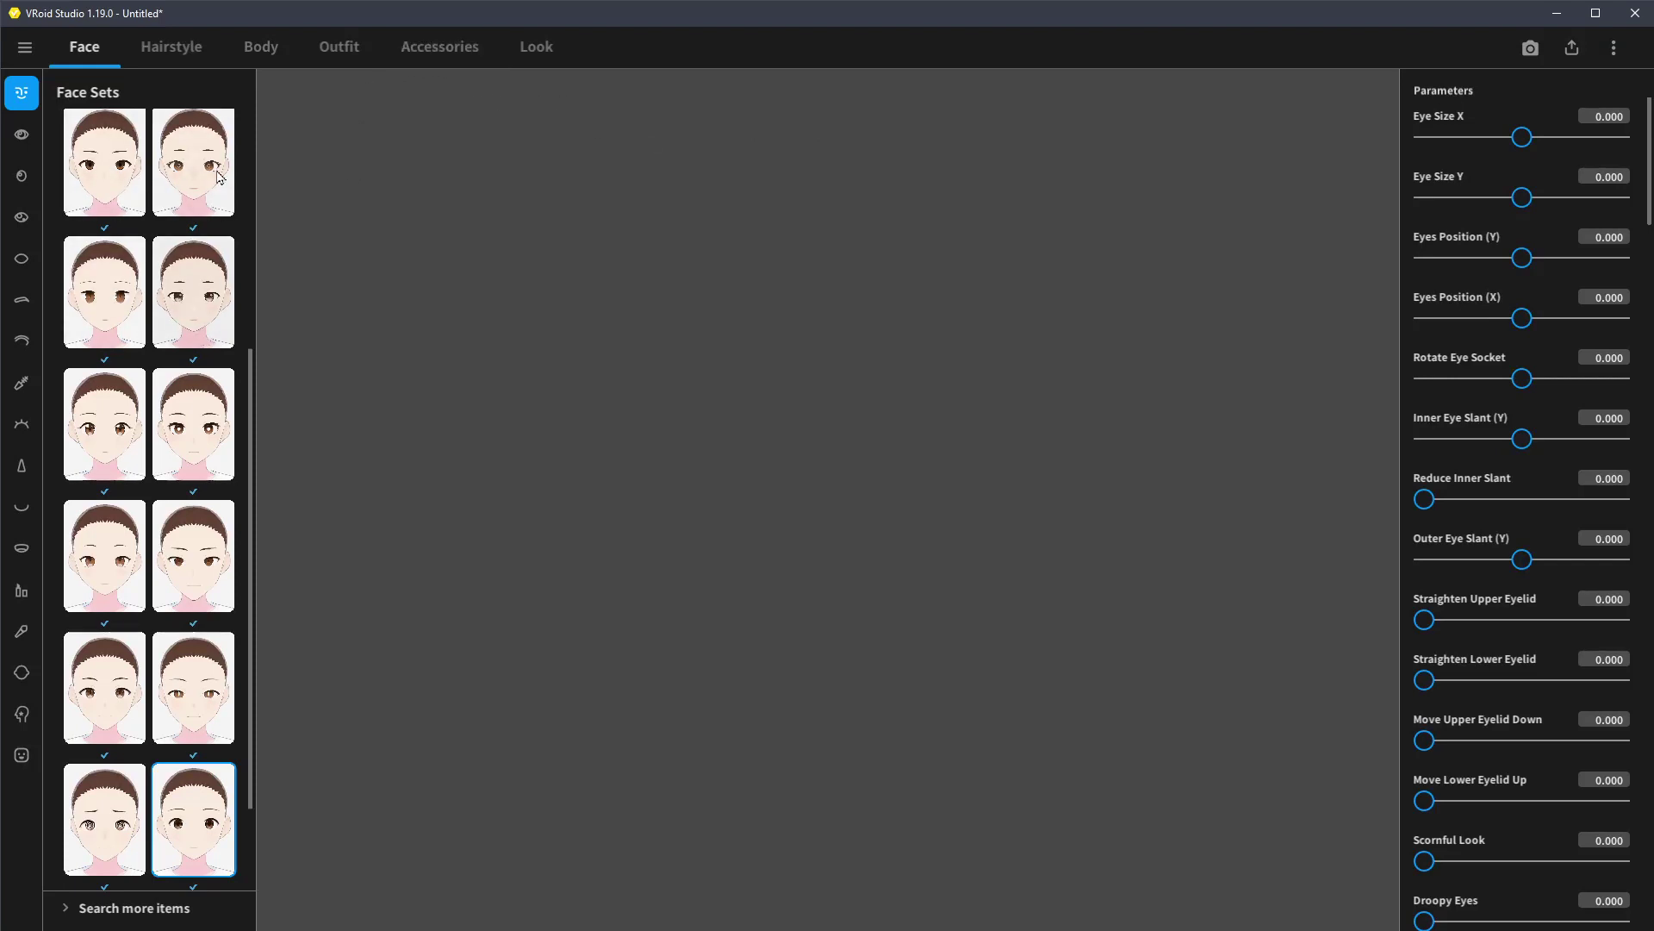
pyautogui.click(136, 243)
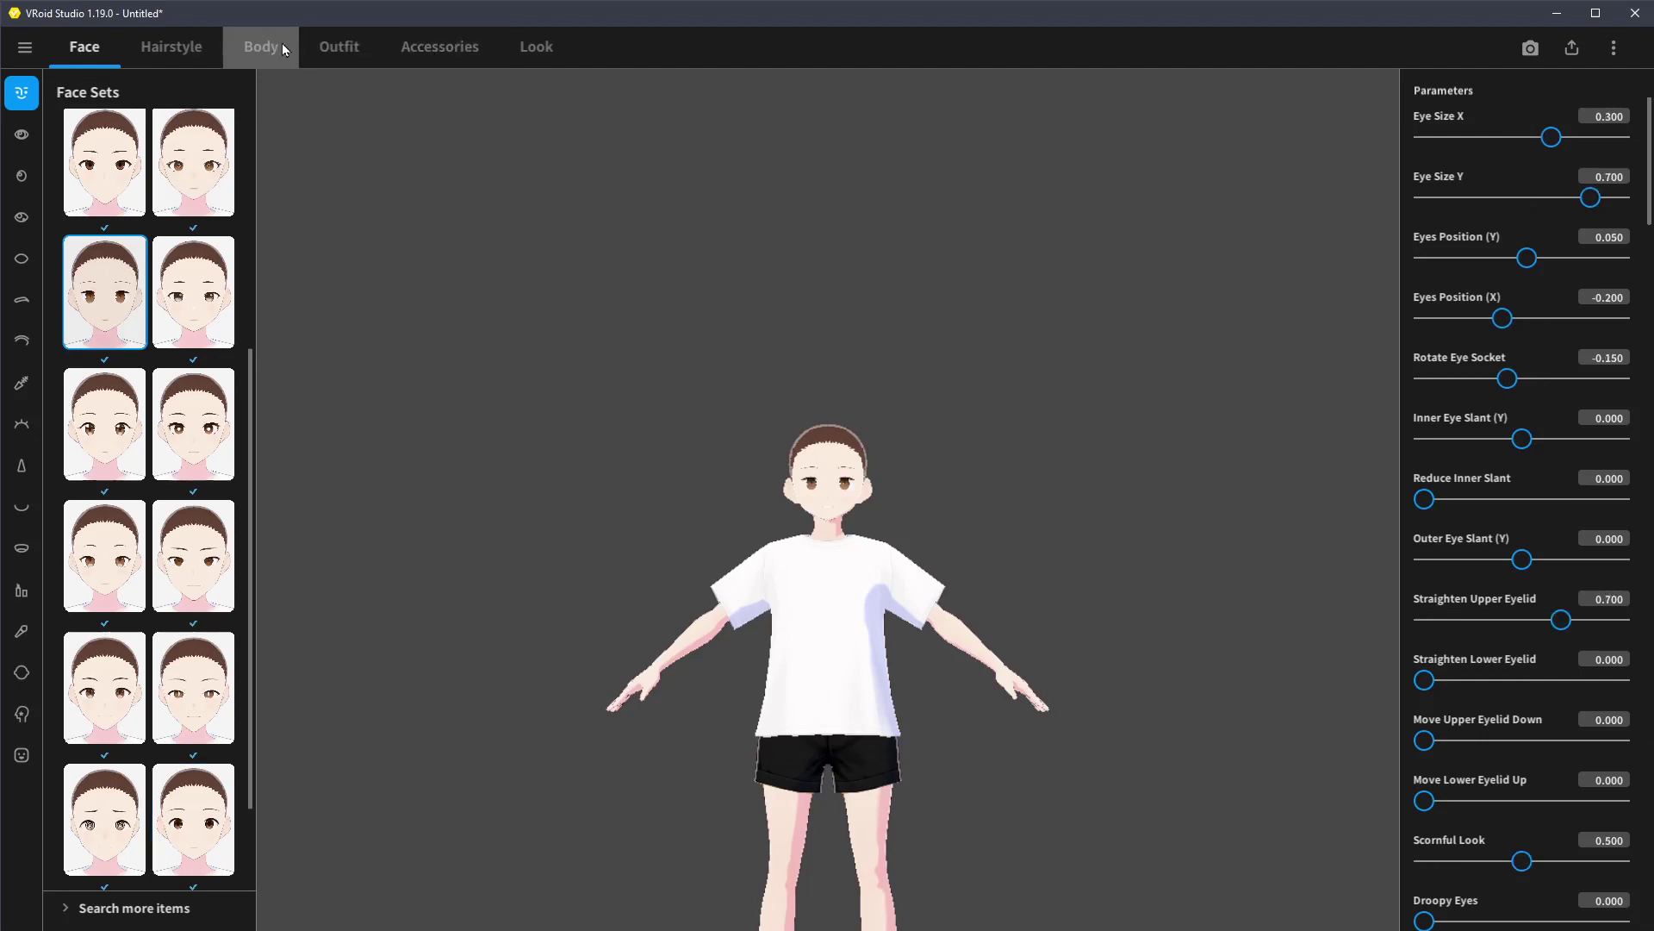
pyautogui.click(447, 55)
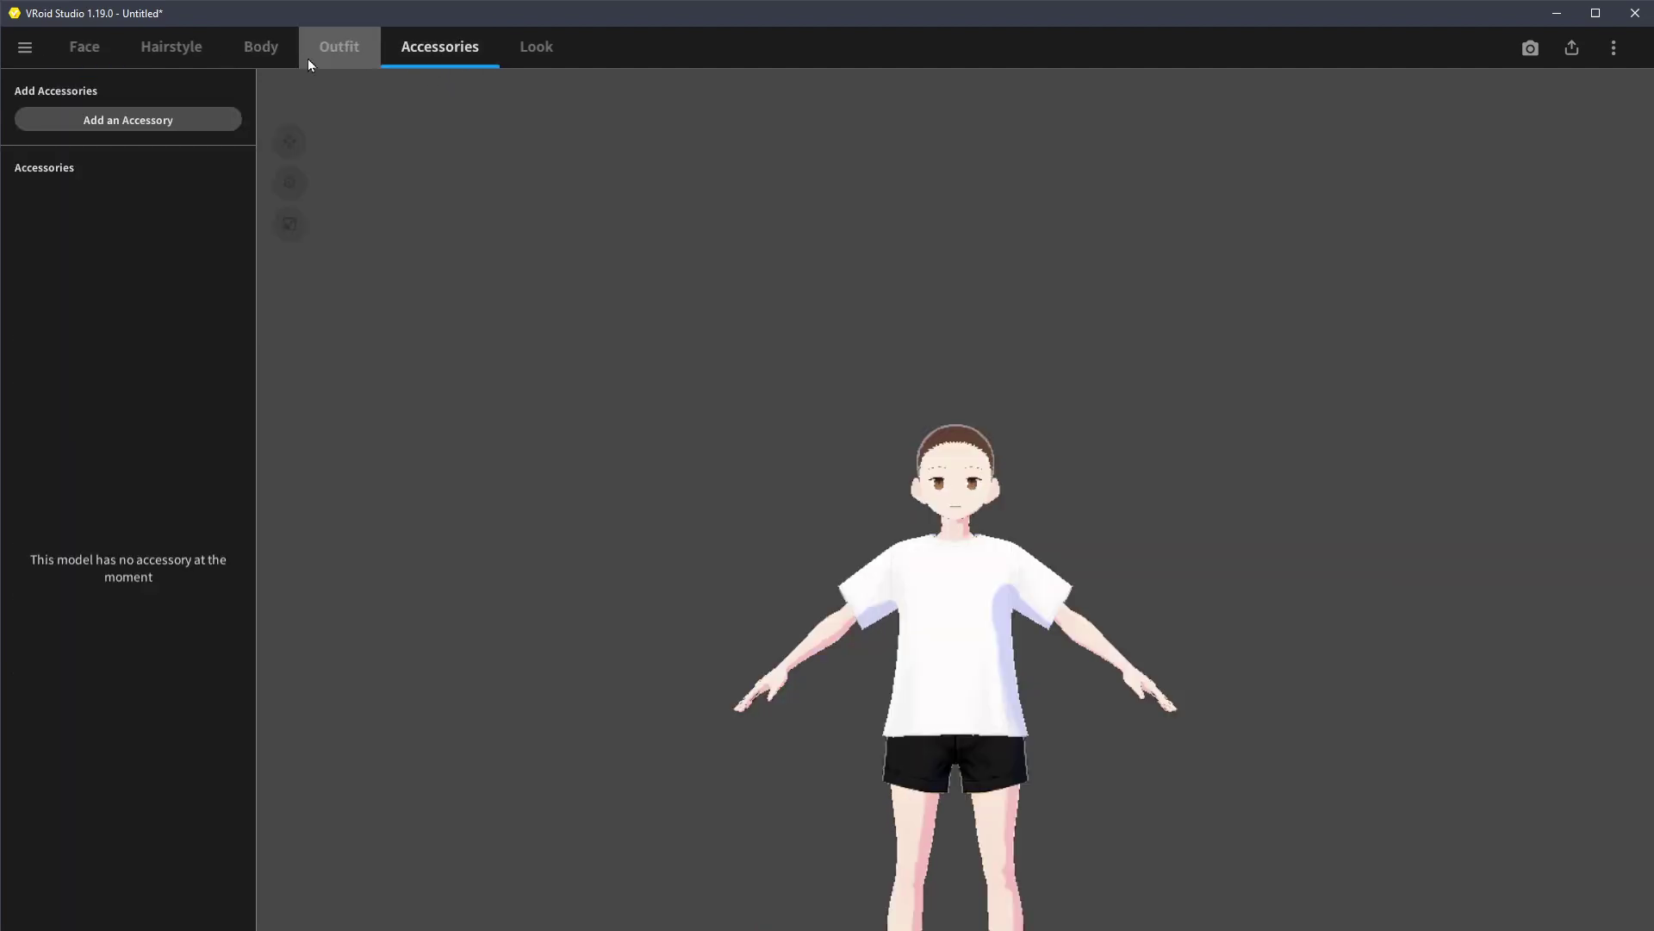
# Step: Give the avatar the shaggy short brown hairstyle (main color #825A46)
pyautogui.click(170, 56)
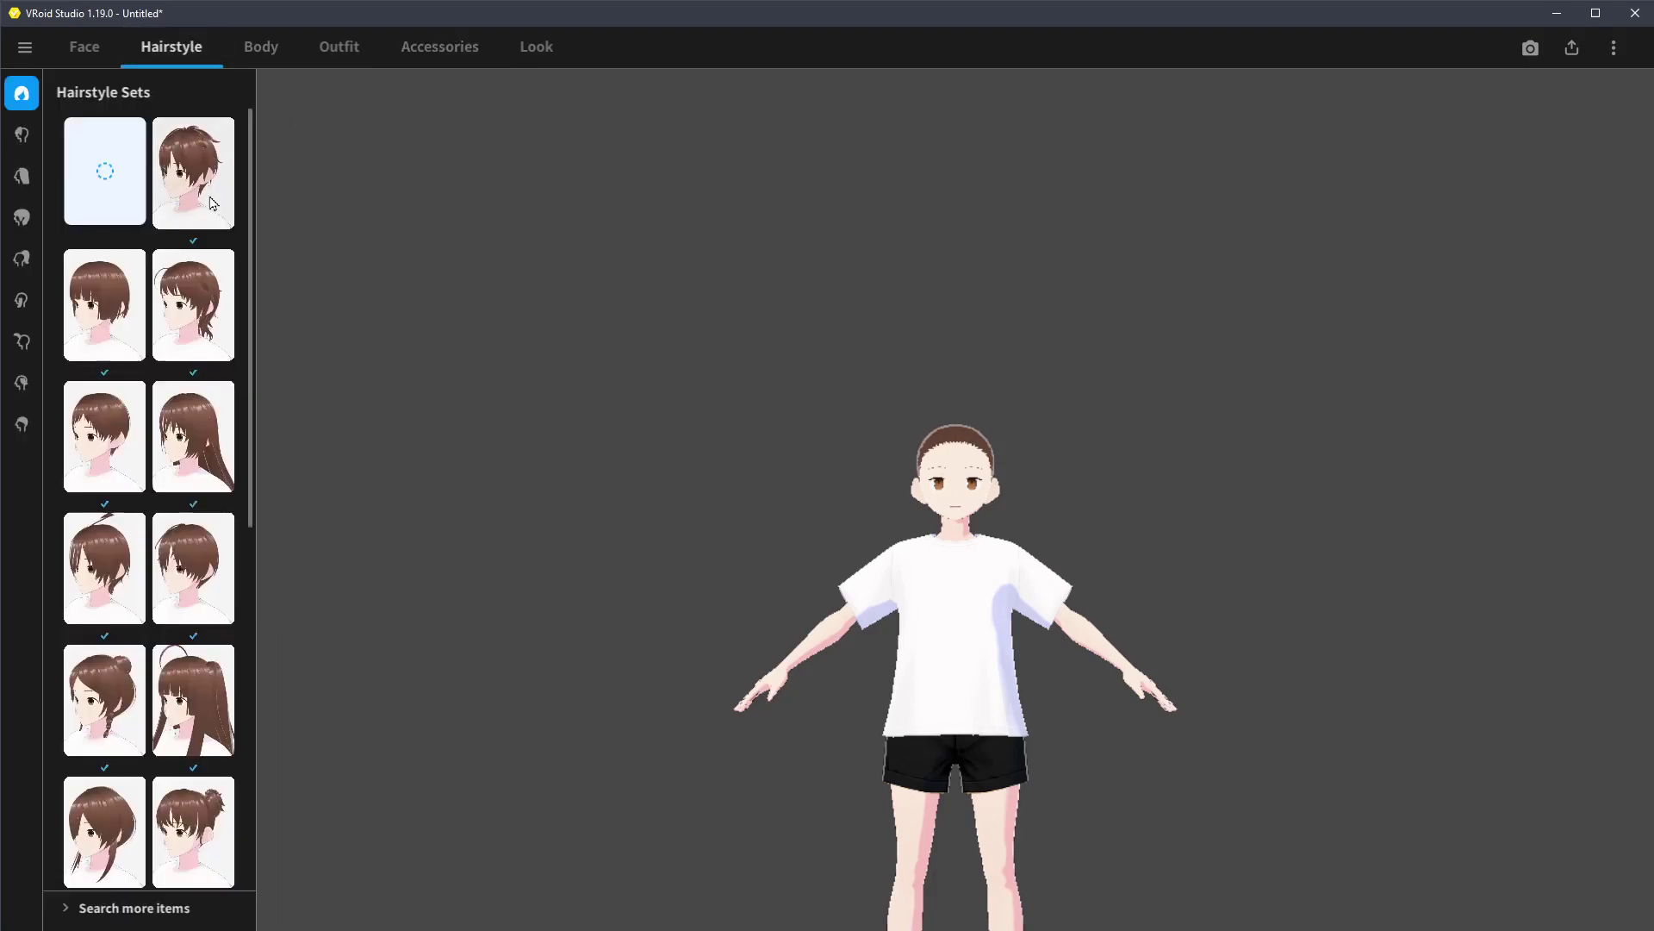
pyautogui.click(188, 338)
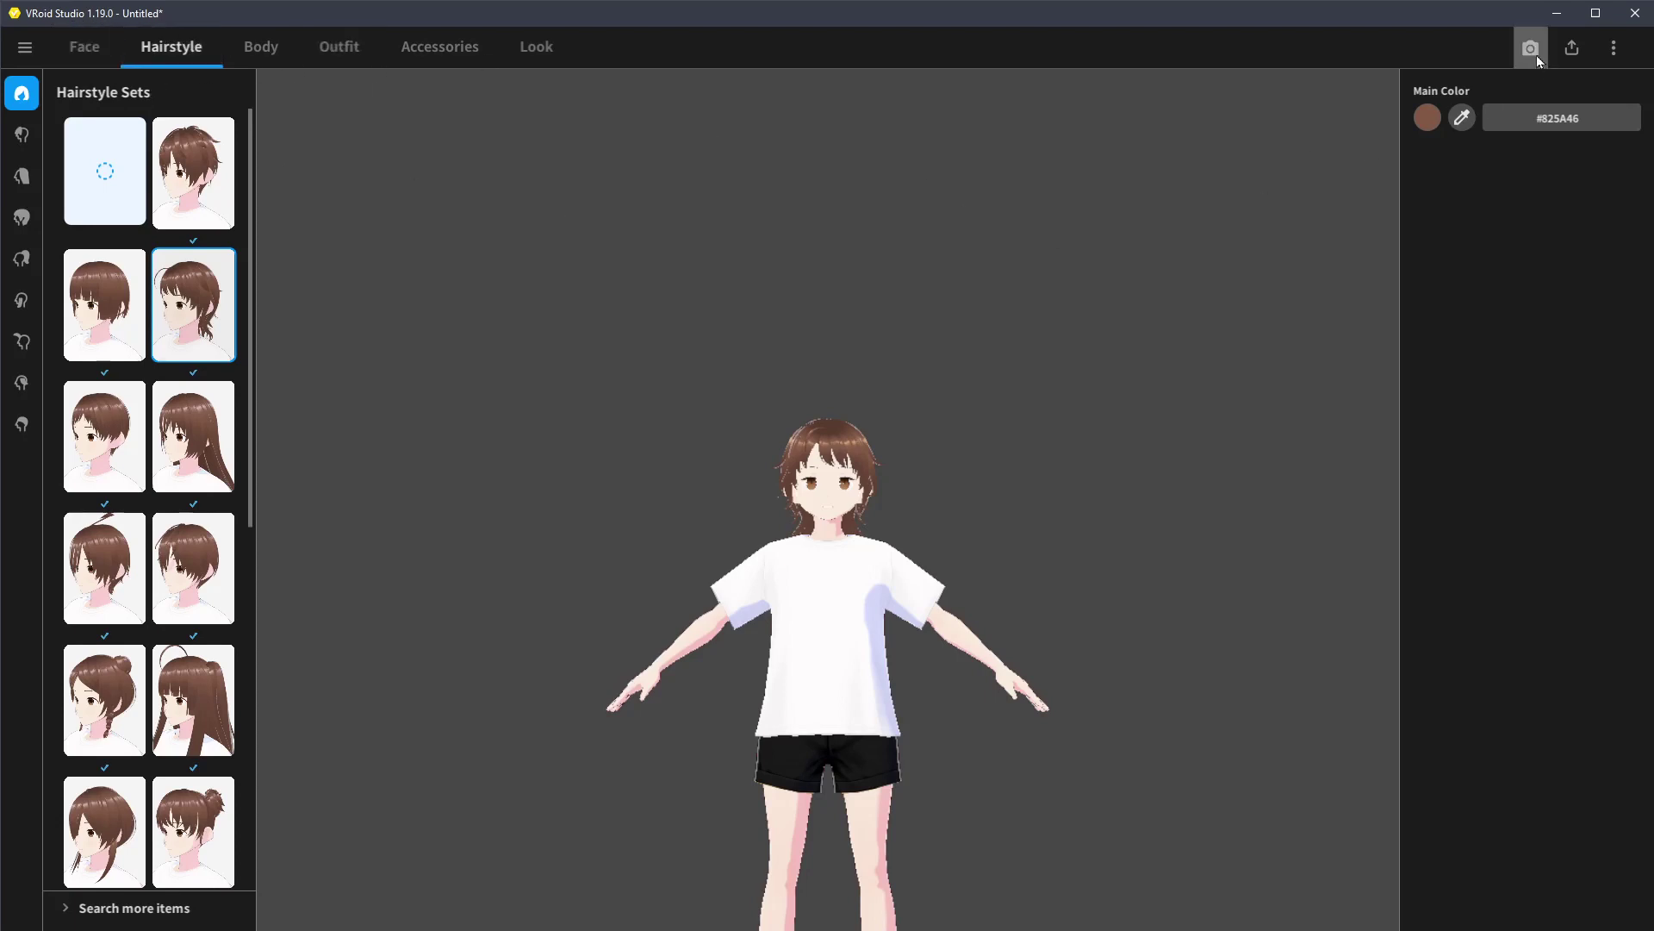
# Step: Bring up the avatar's export choices to reach the Export as VRM screen
pyautogui.click(1568, 55)
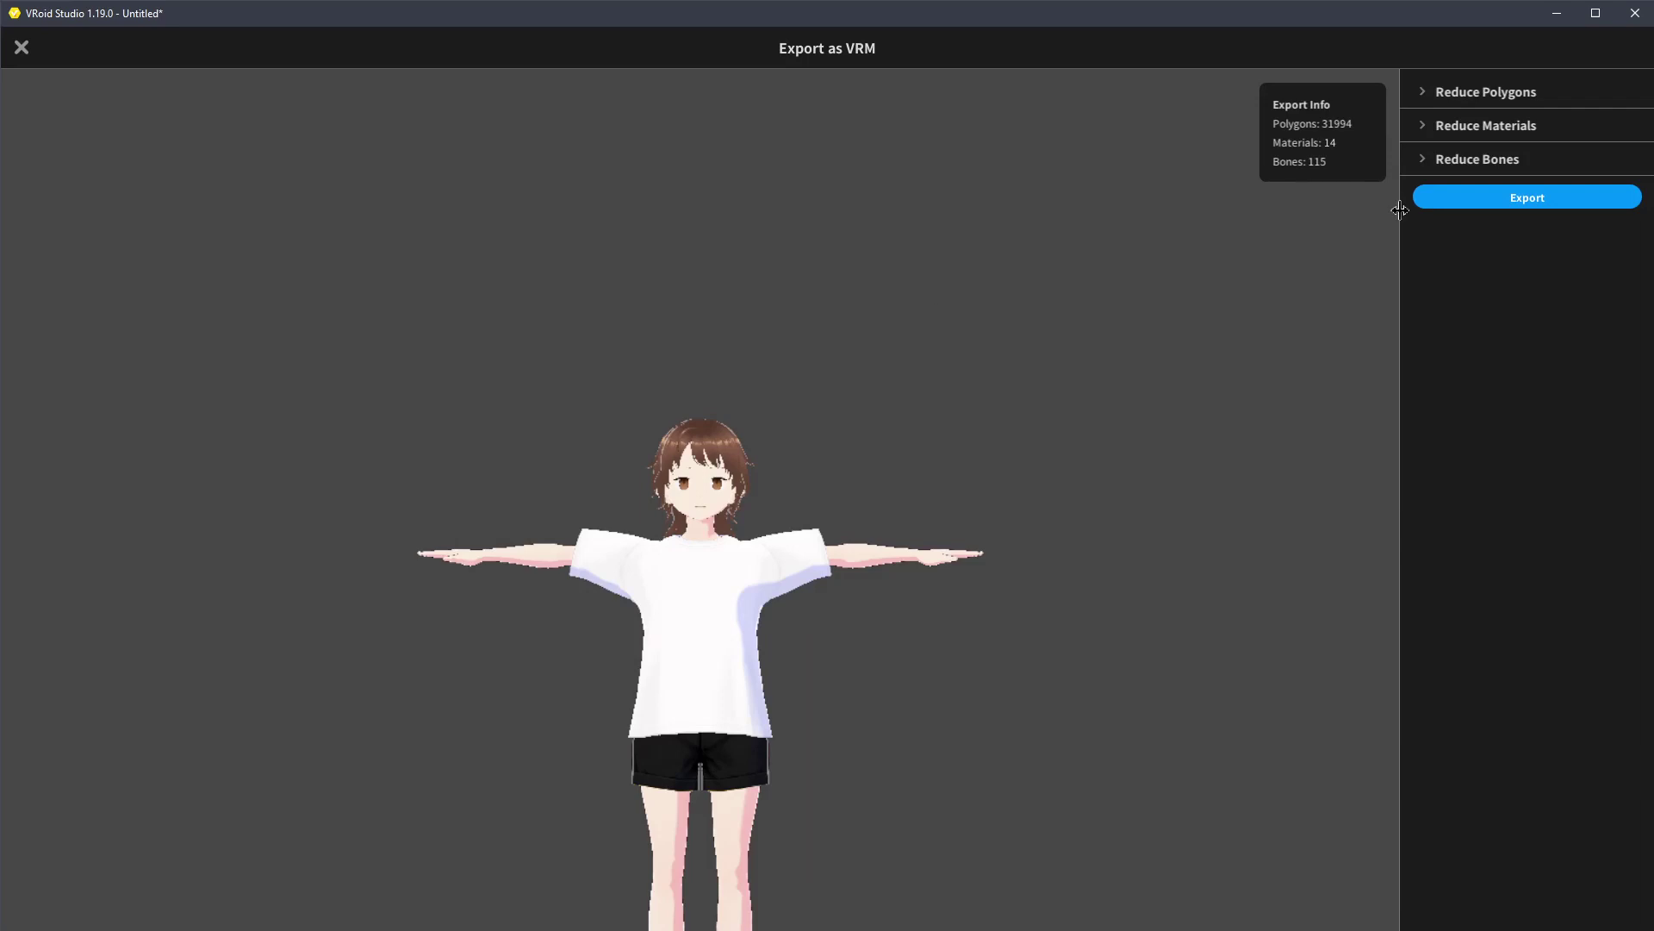
# Step: Fill in the VRM settings with title 'Moo' and creator 'Me'
pyautogui.click(1459, 192)
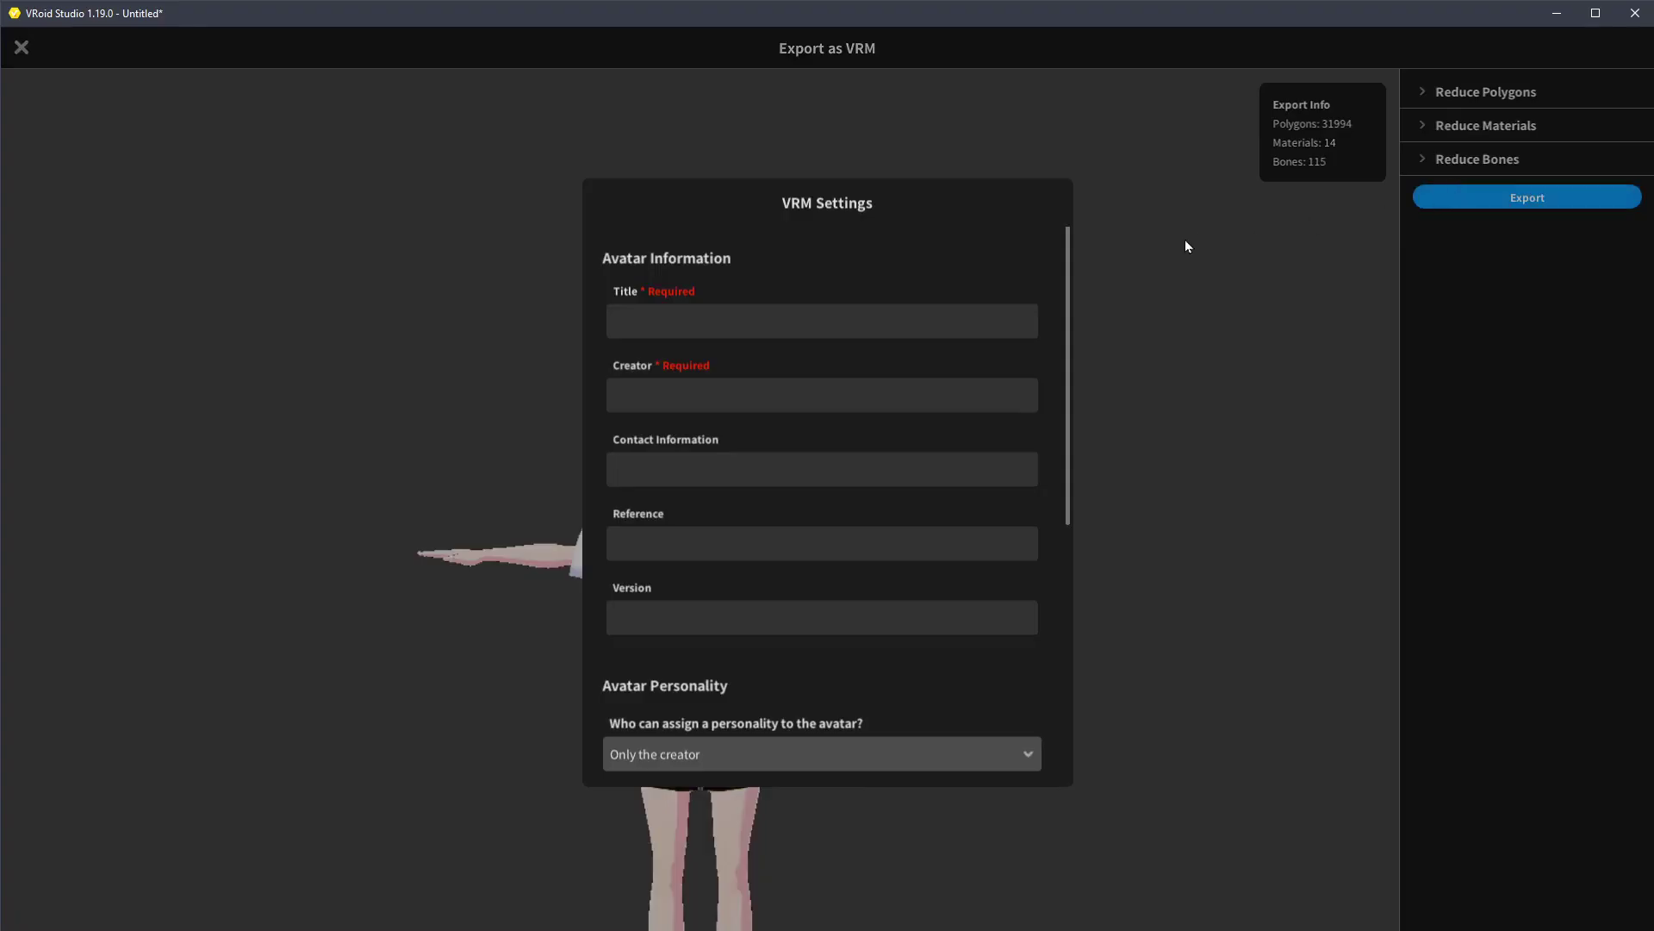
pyautogui.click(883, 337)
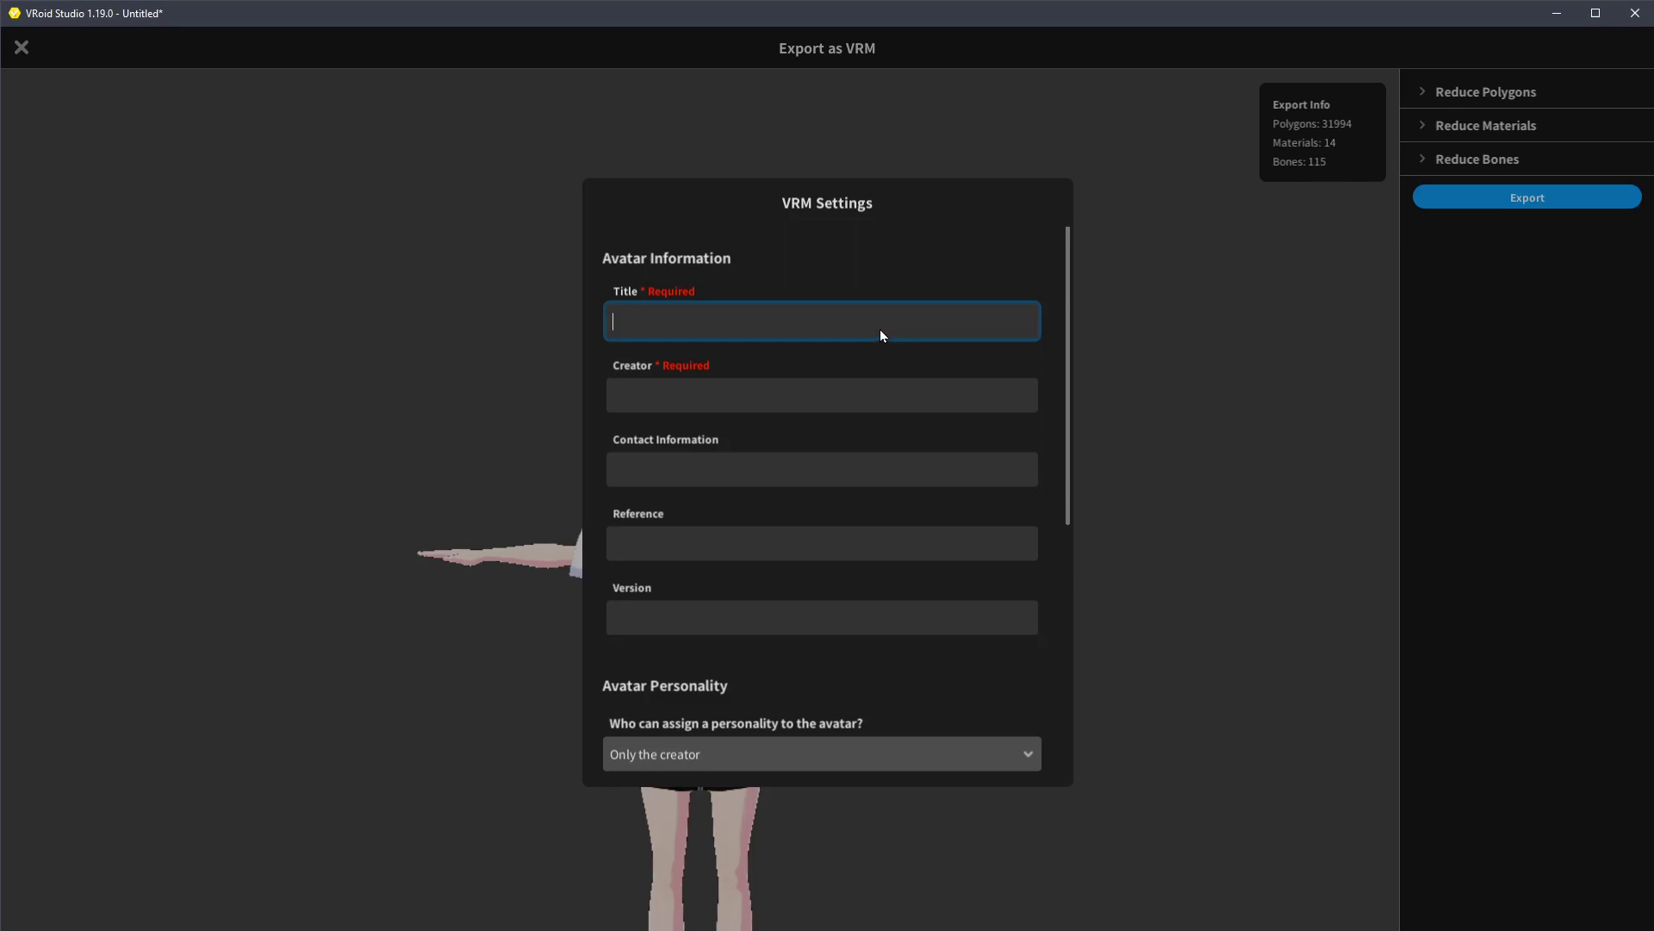
pyautogui.write('Moo')
pyautogui.click(850, 401)
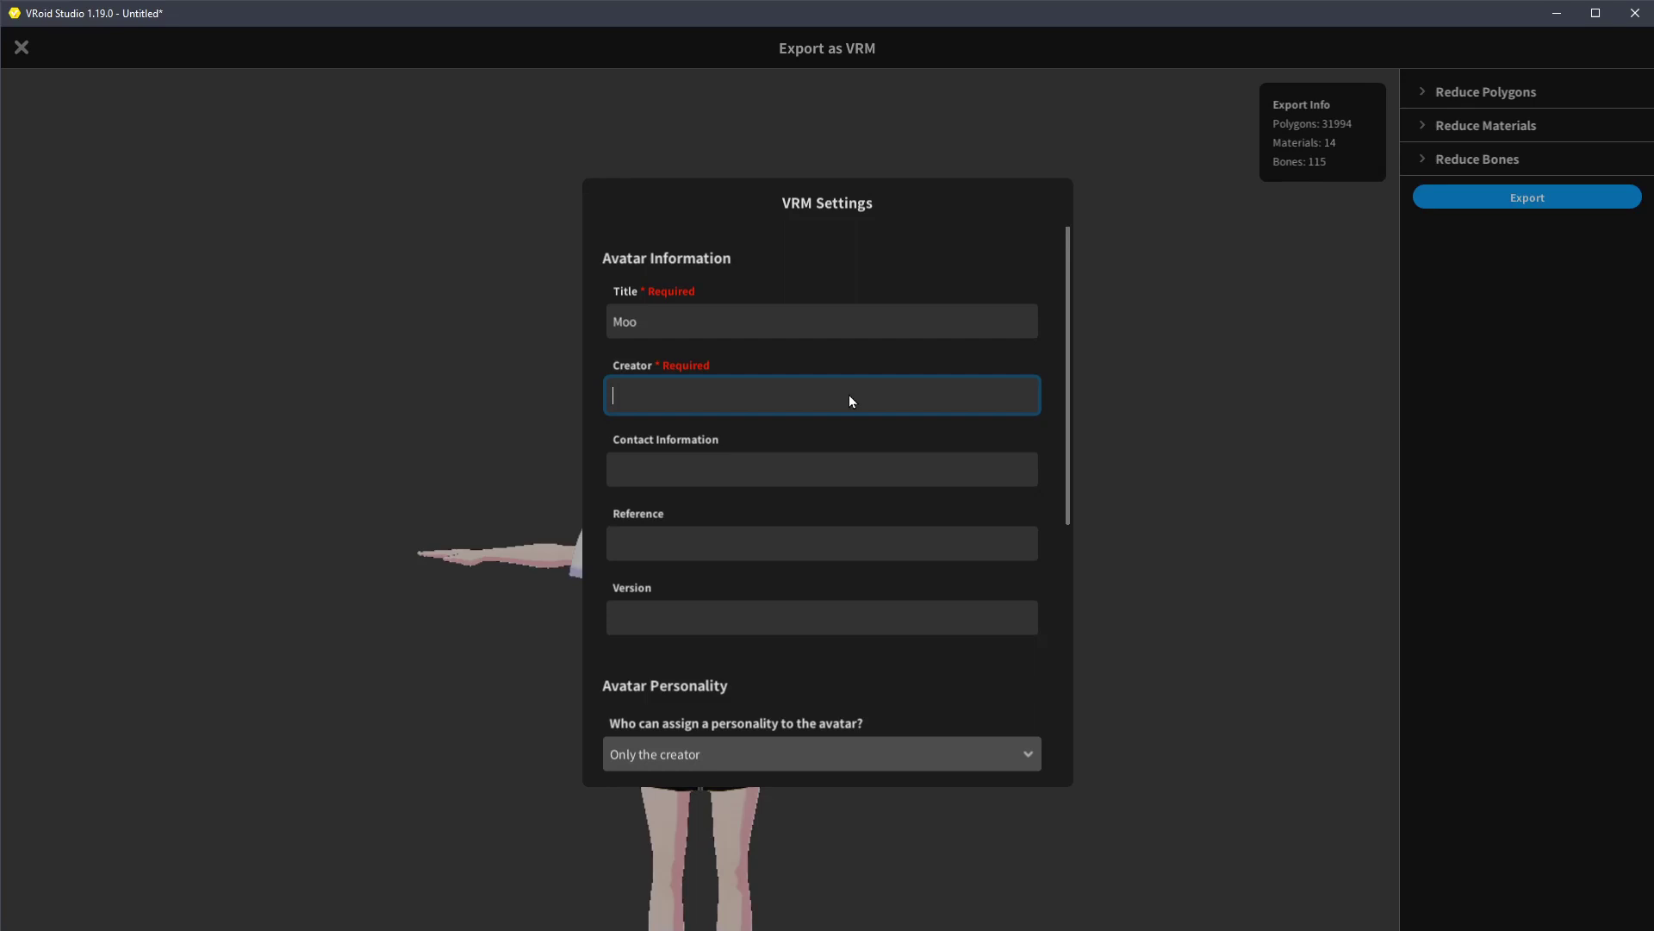
pyautogui.write('Me')
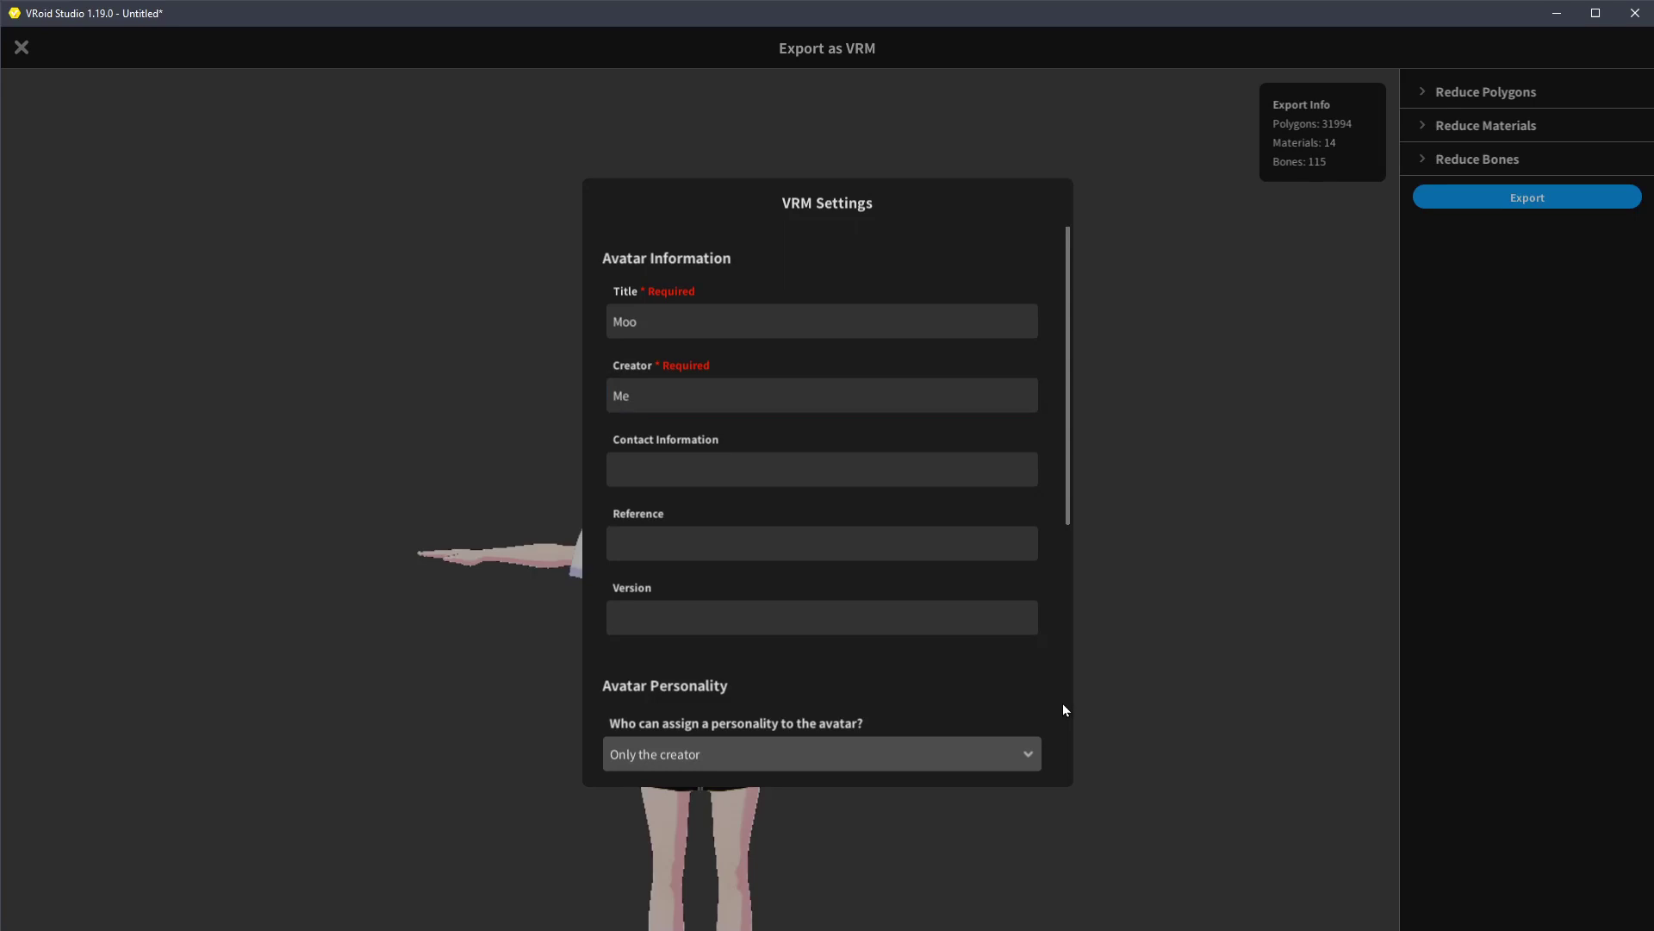
pyautogui.scroll(-5, 1064, 708)
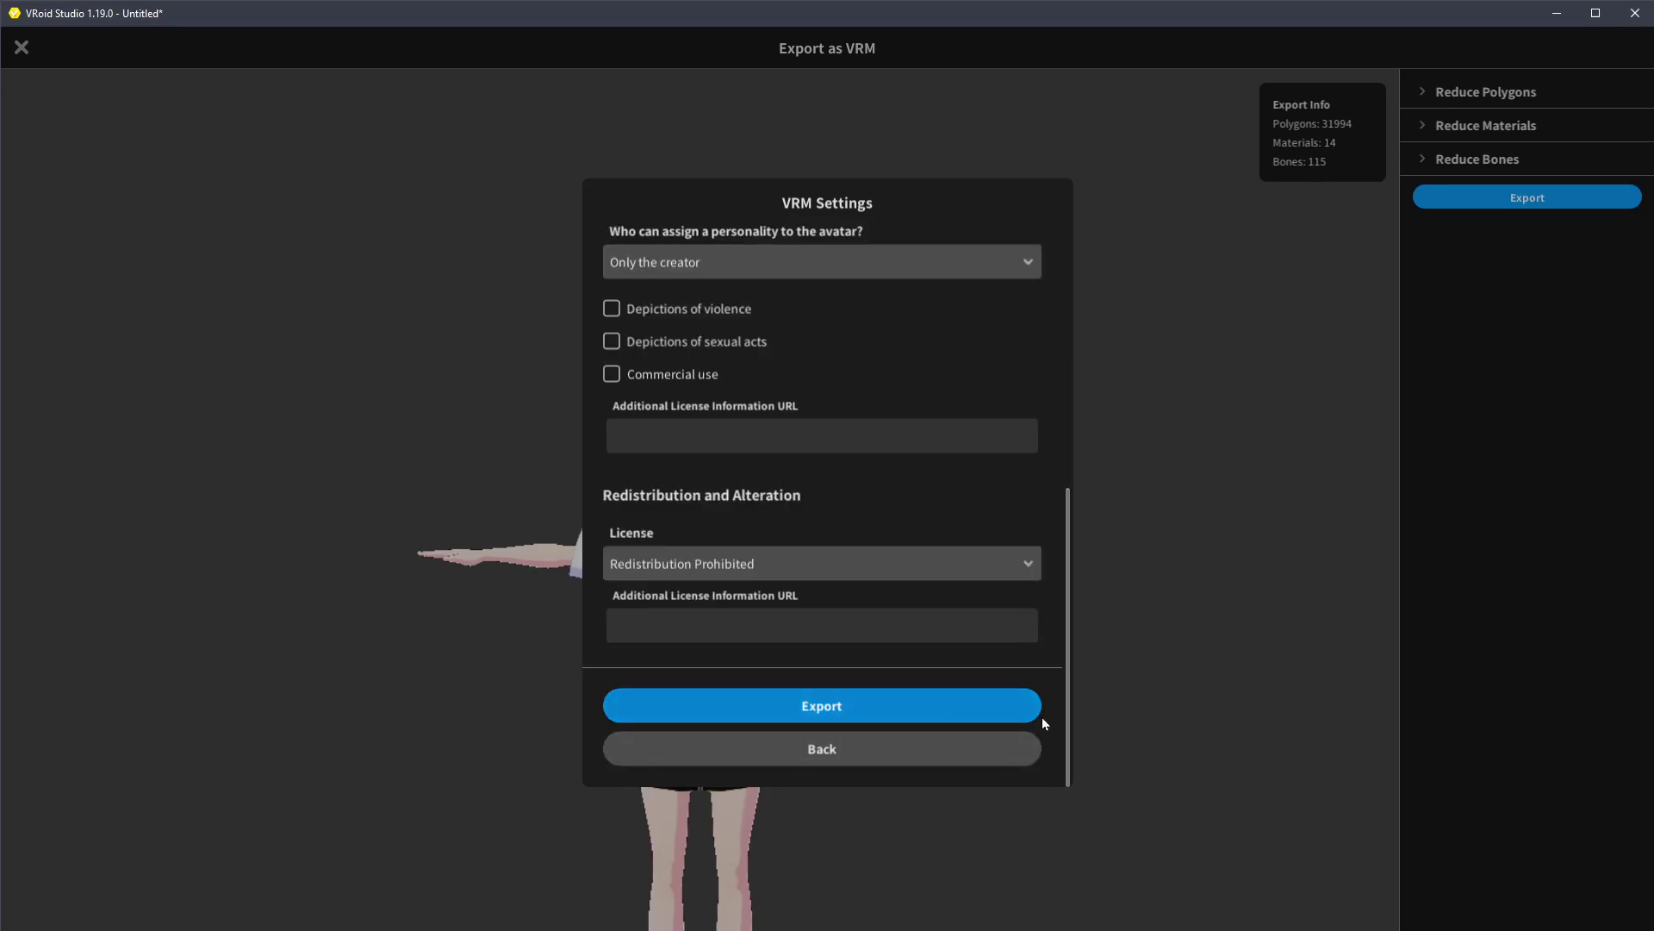
# Step: Export the avatar and point the save dialog at the vroid 1.9 tutorial folder
pyautogui.click(1040, 716)
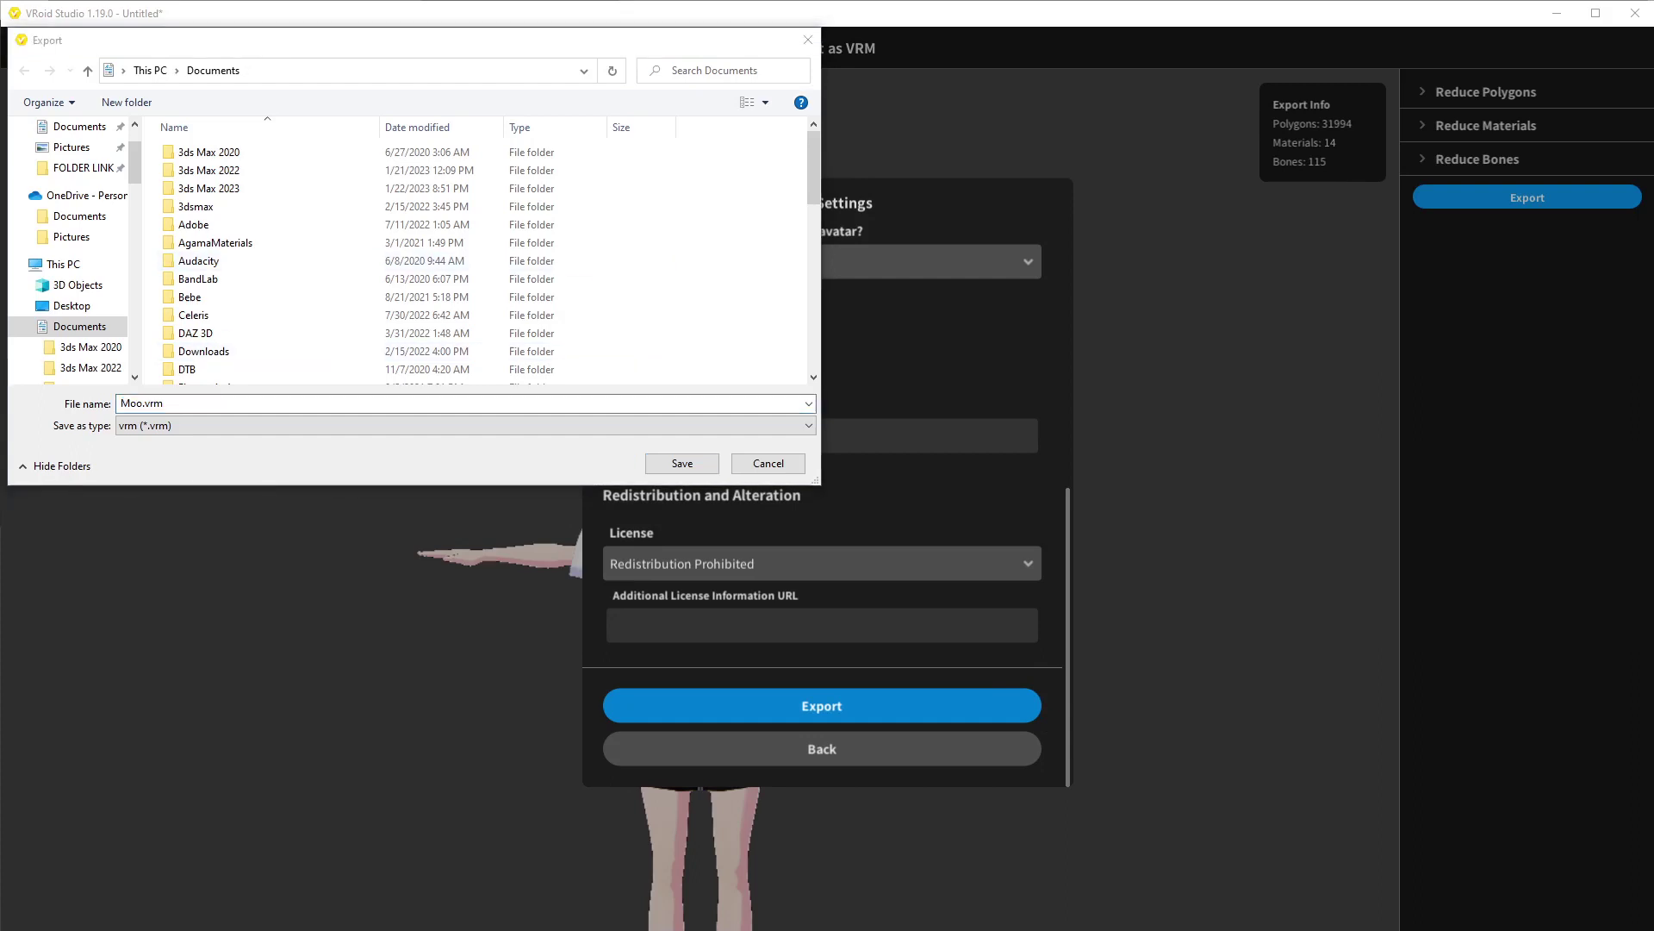
pyautogui.click(271, 69)
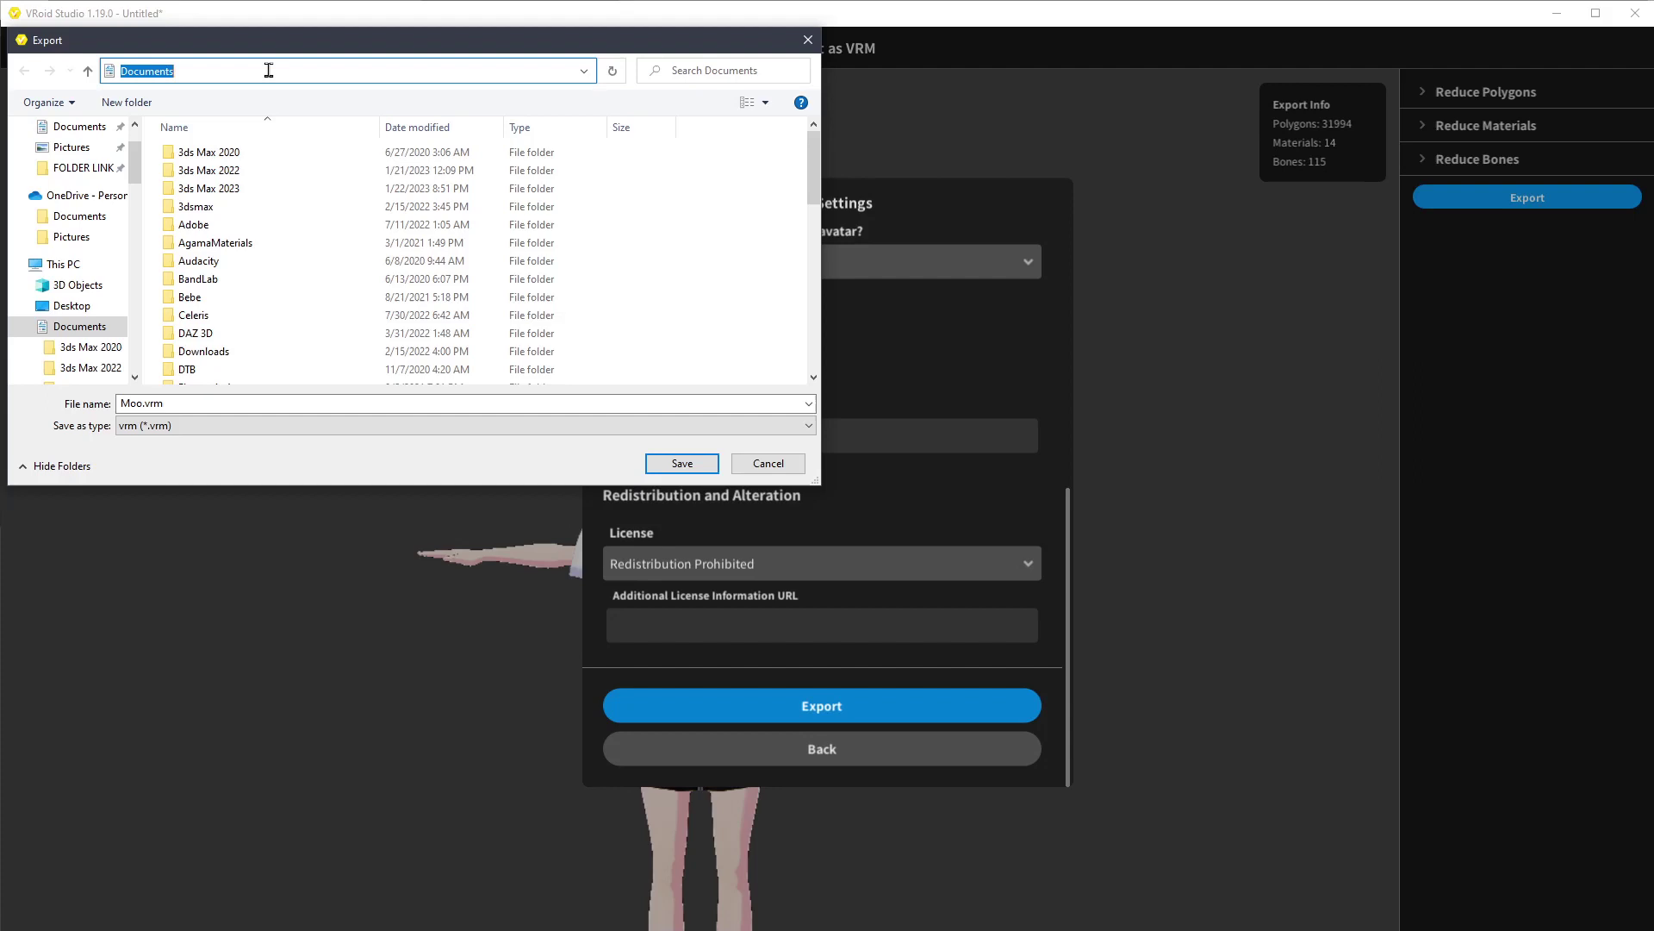
pyautogui.write('L:\\Scratchpad\\Tutorials\\Bento Buddy\\VRoid\\vroid\\1.9')
pyautogui.press('Return')
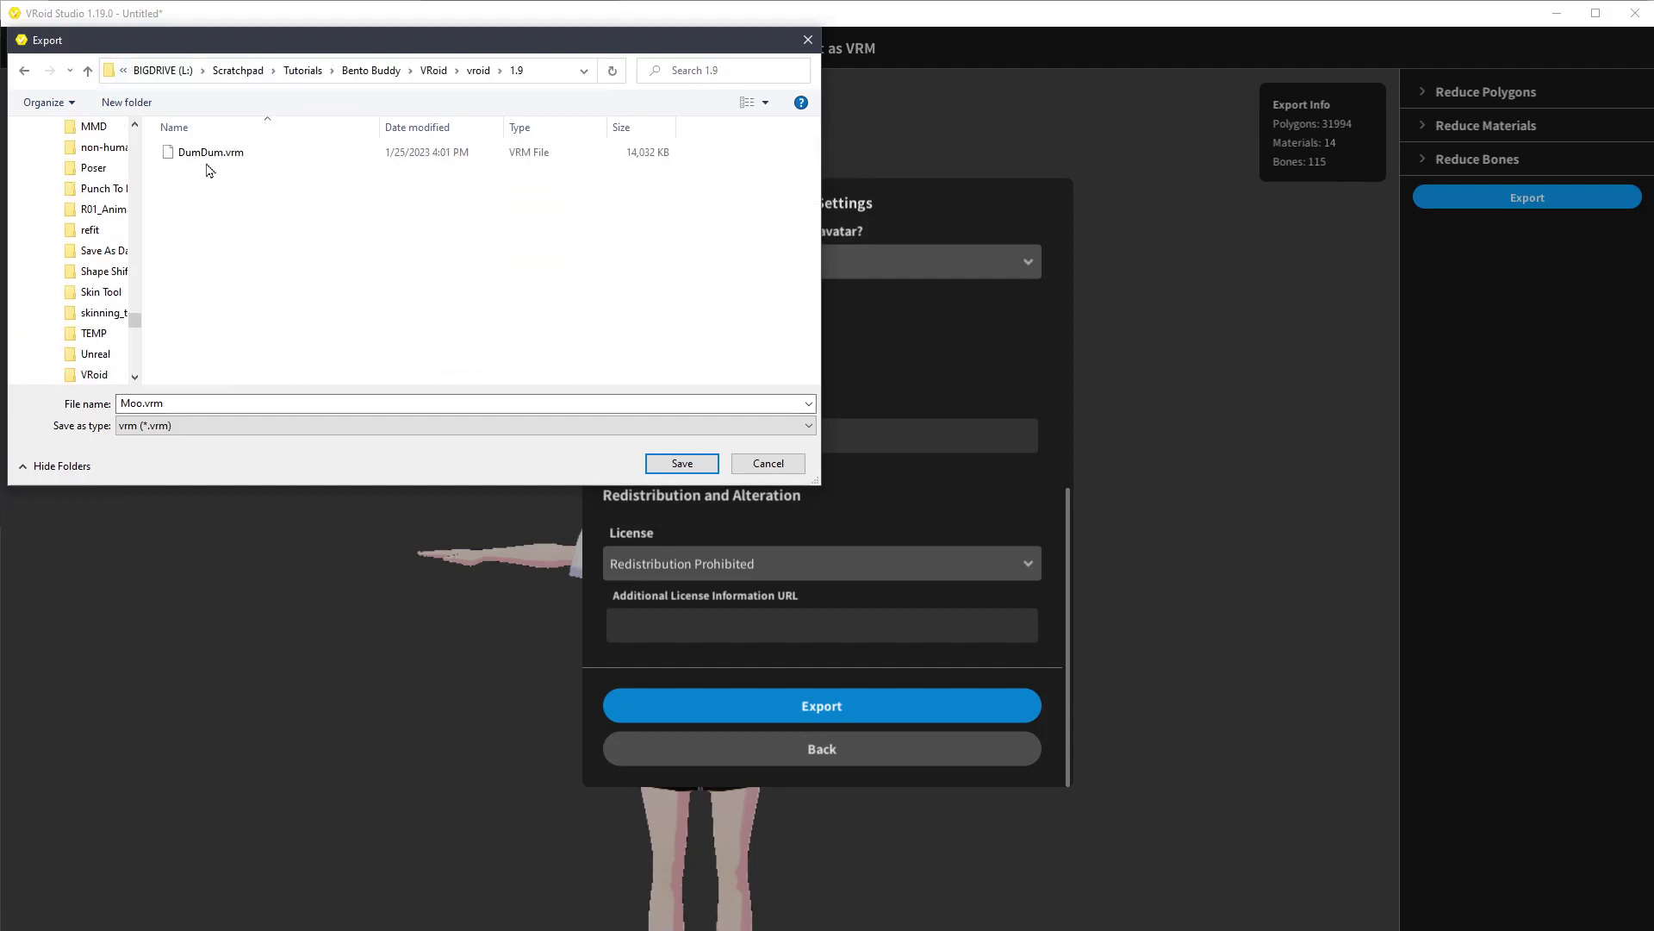
# Step: Save the export under the name Moo.glb
pyautogui.click(266, 401)
pyautogui.click(284, 403)
pyautogui.press('BackSpace')
pyautogui.press('BackSpace')
pyautogui.press('BackSpace')
pyautogui.write('glb')
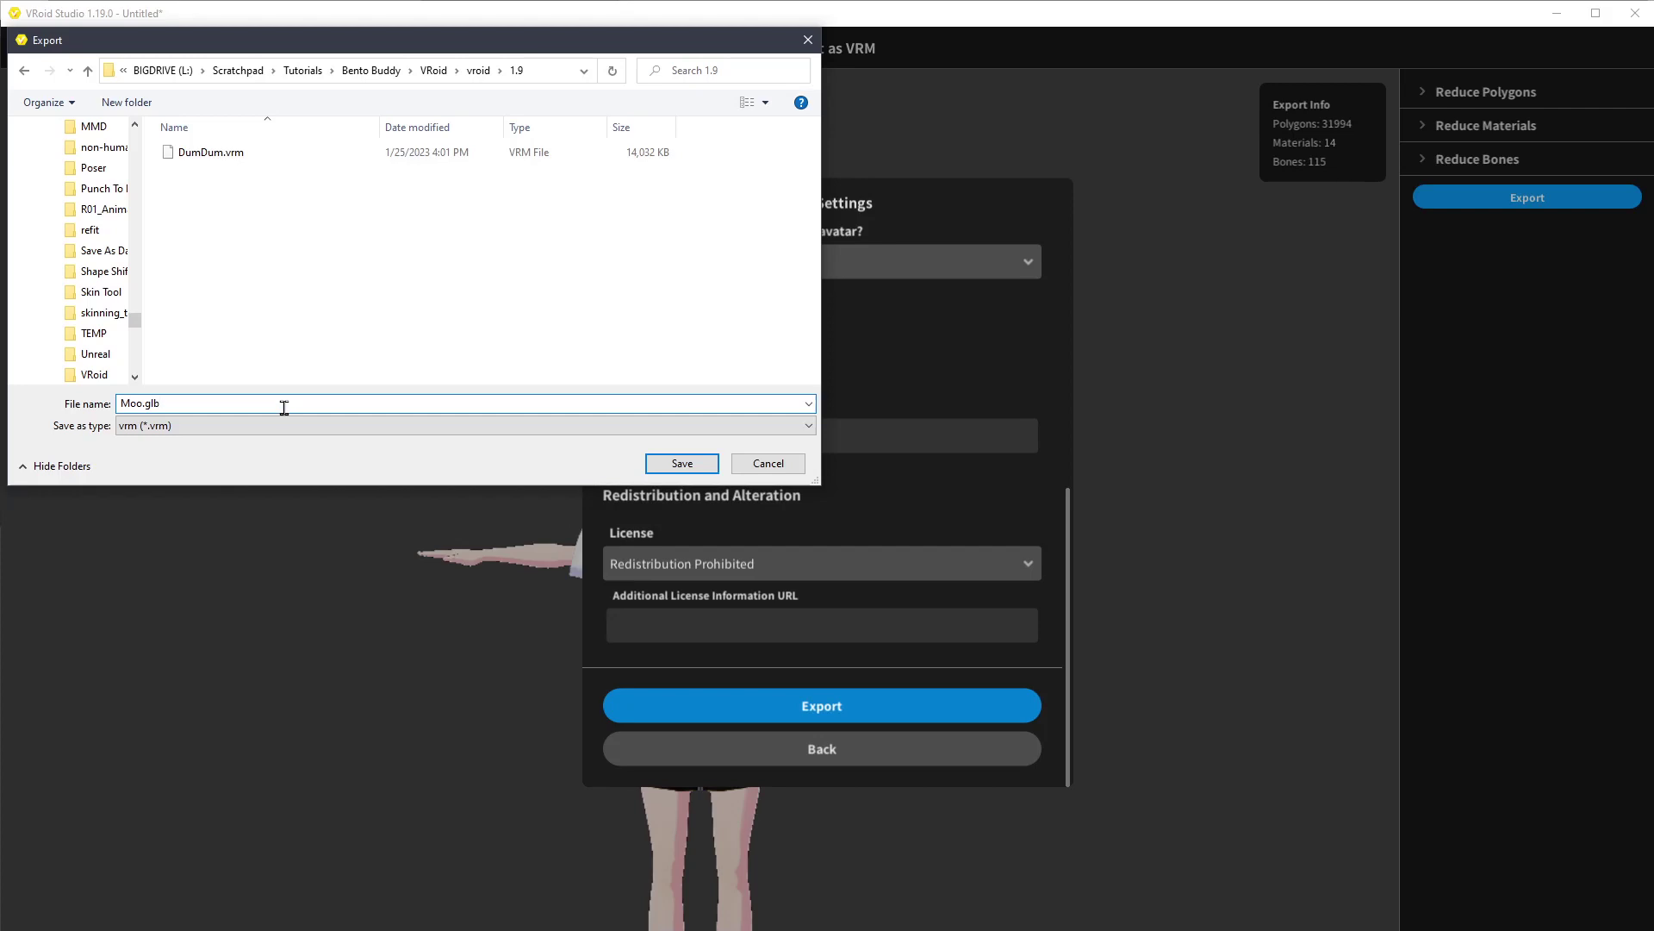
pyautogui.press('Return')
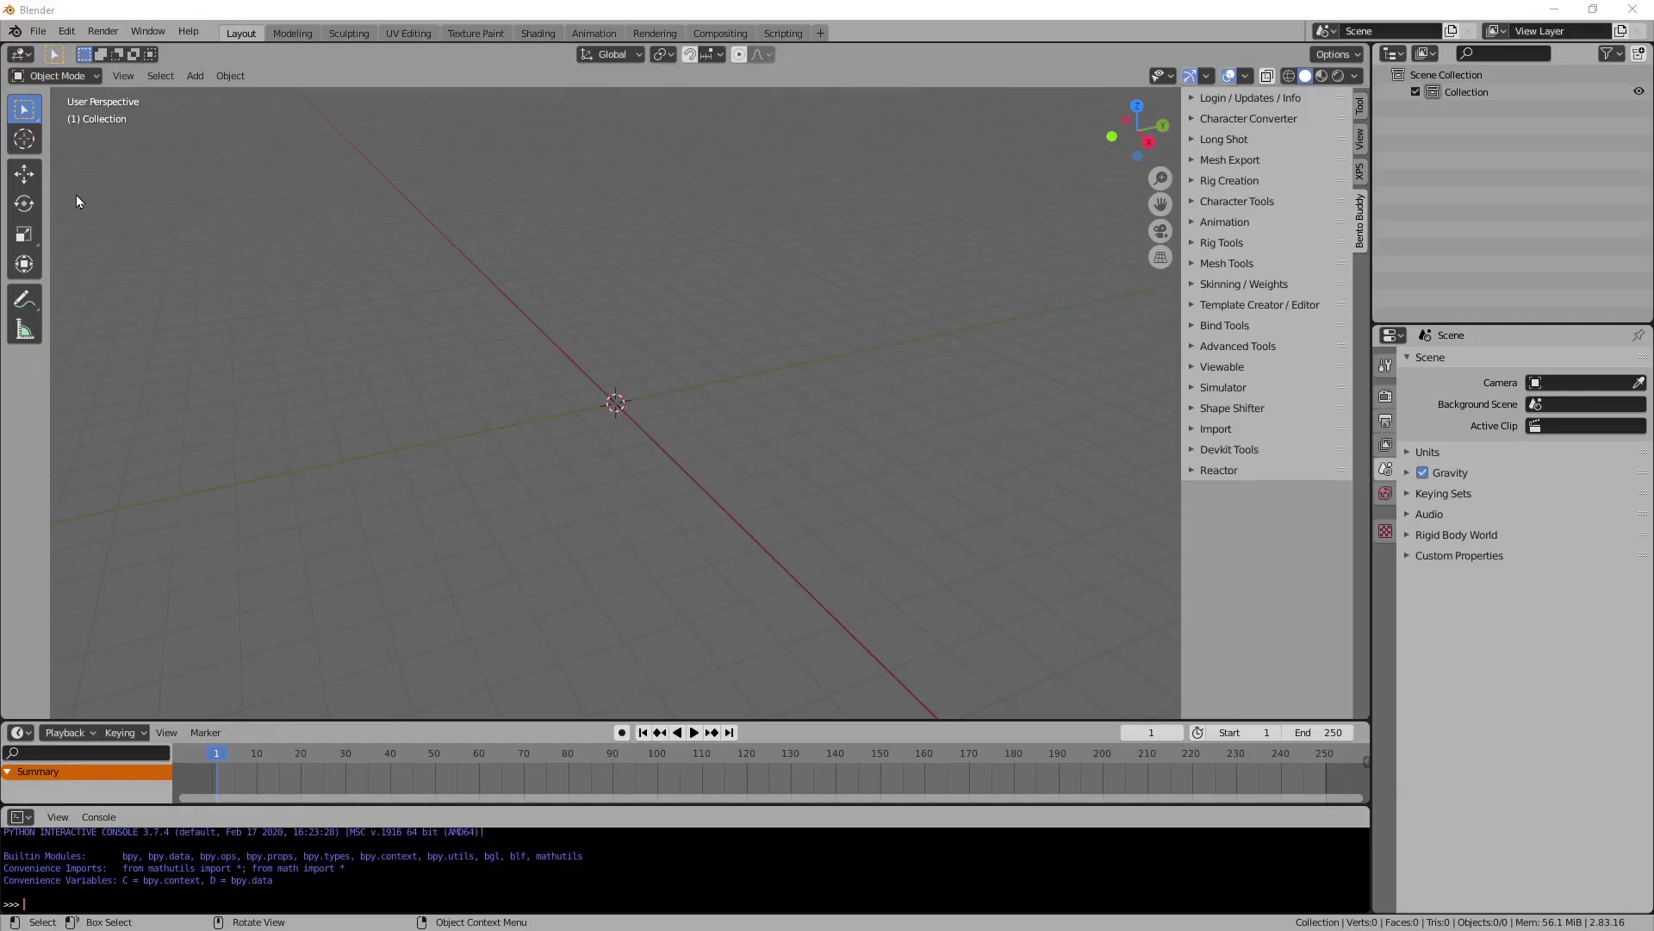
# Step: Import Moo.glb as glTF 2.0, then select all its objects and zoom in
pyautogui.click(38, 32)
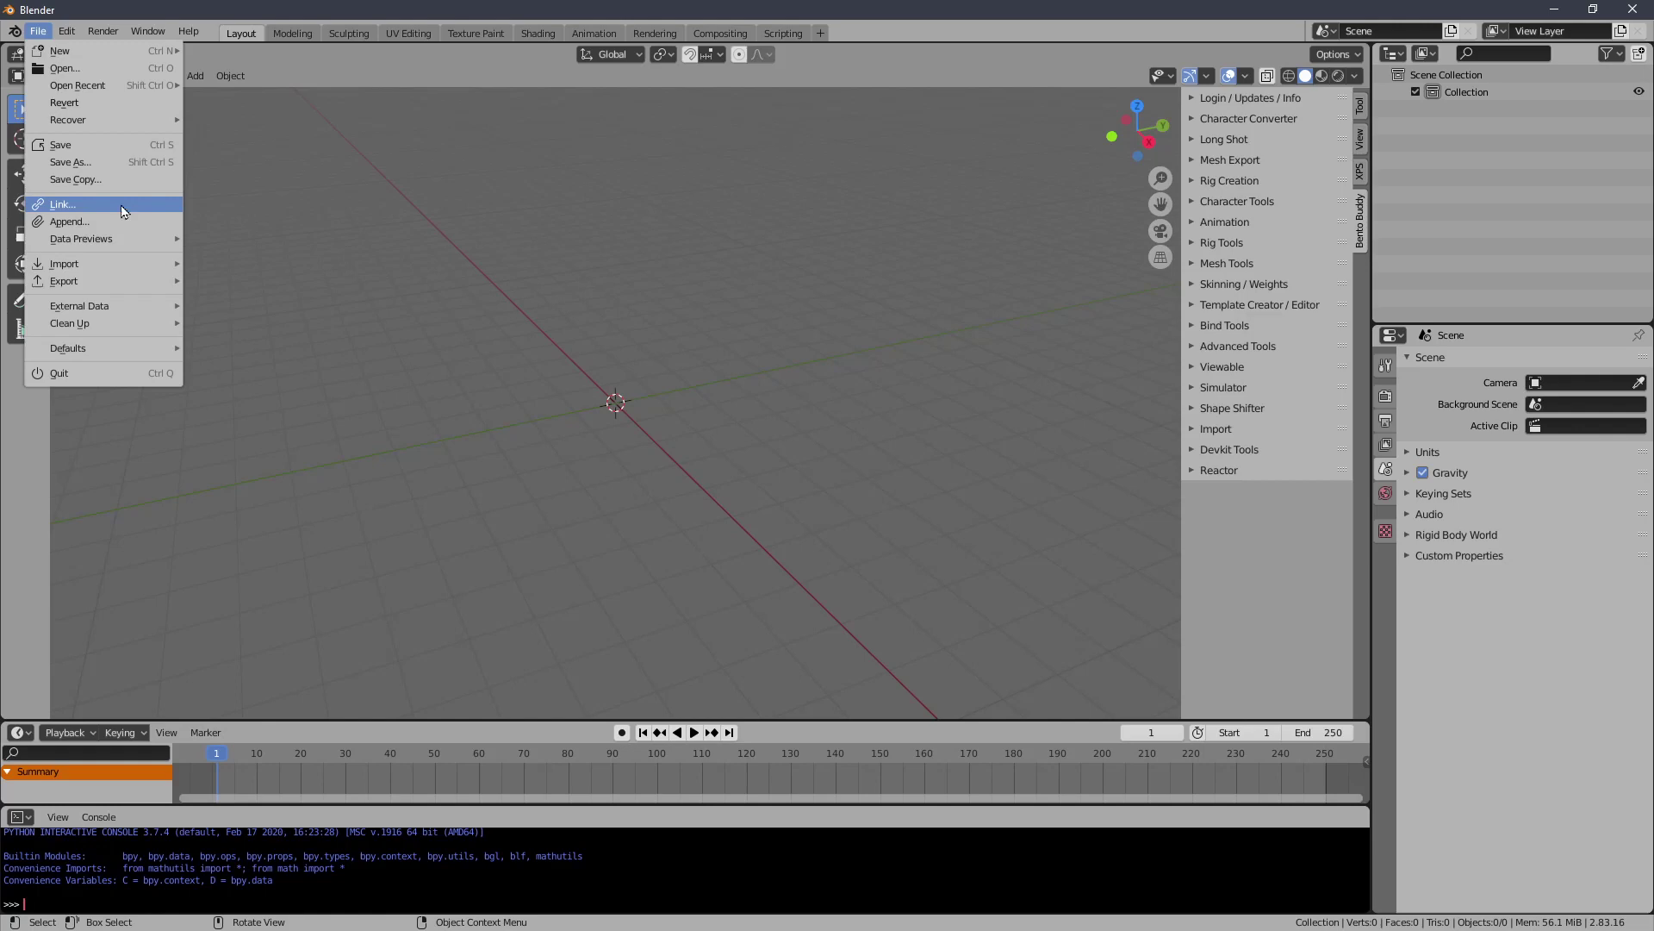
pyautogui.moveTo(120, 264)
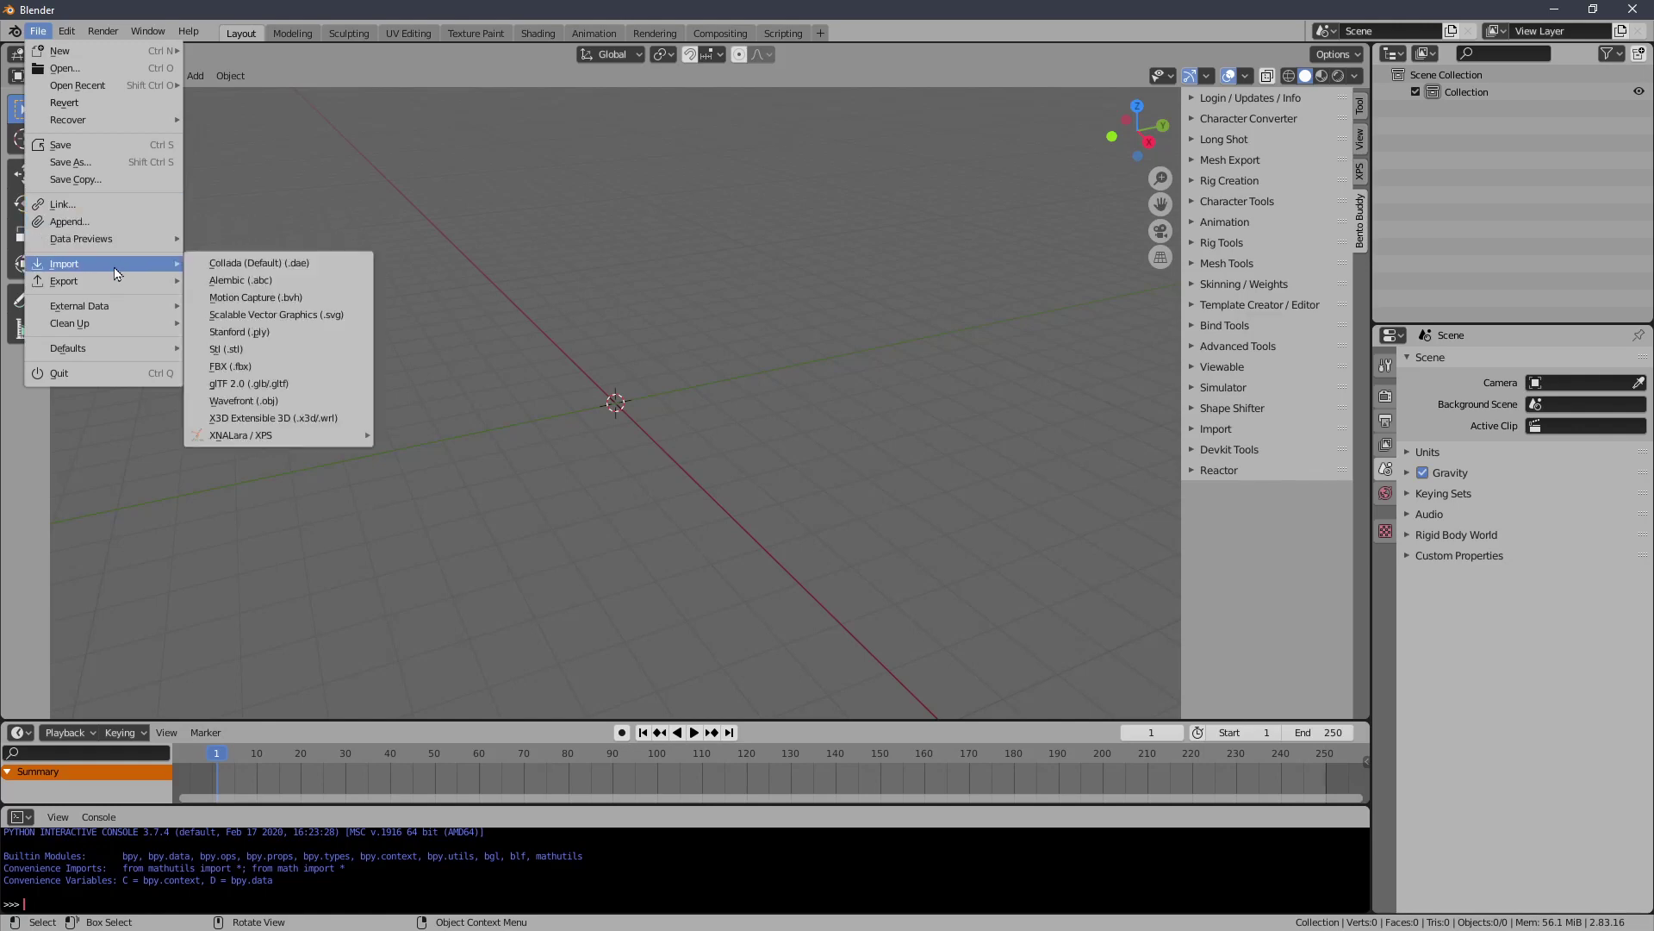
pyautogui.click(274, 386)
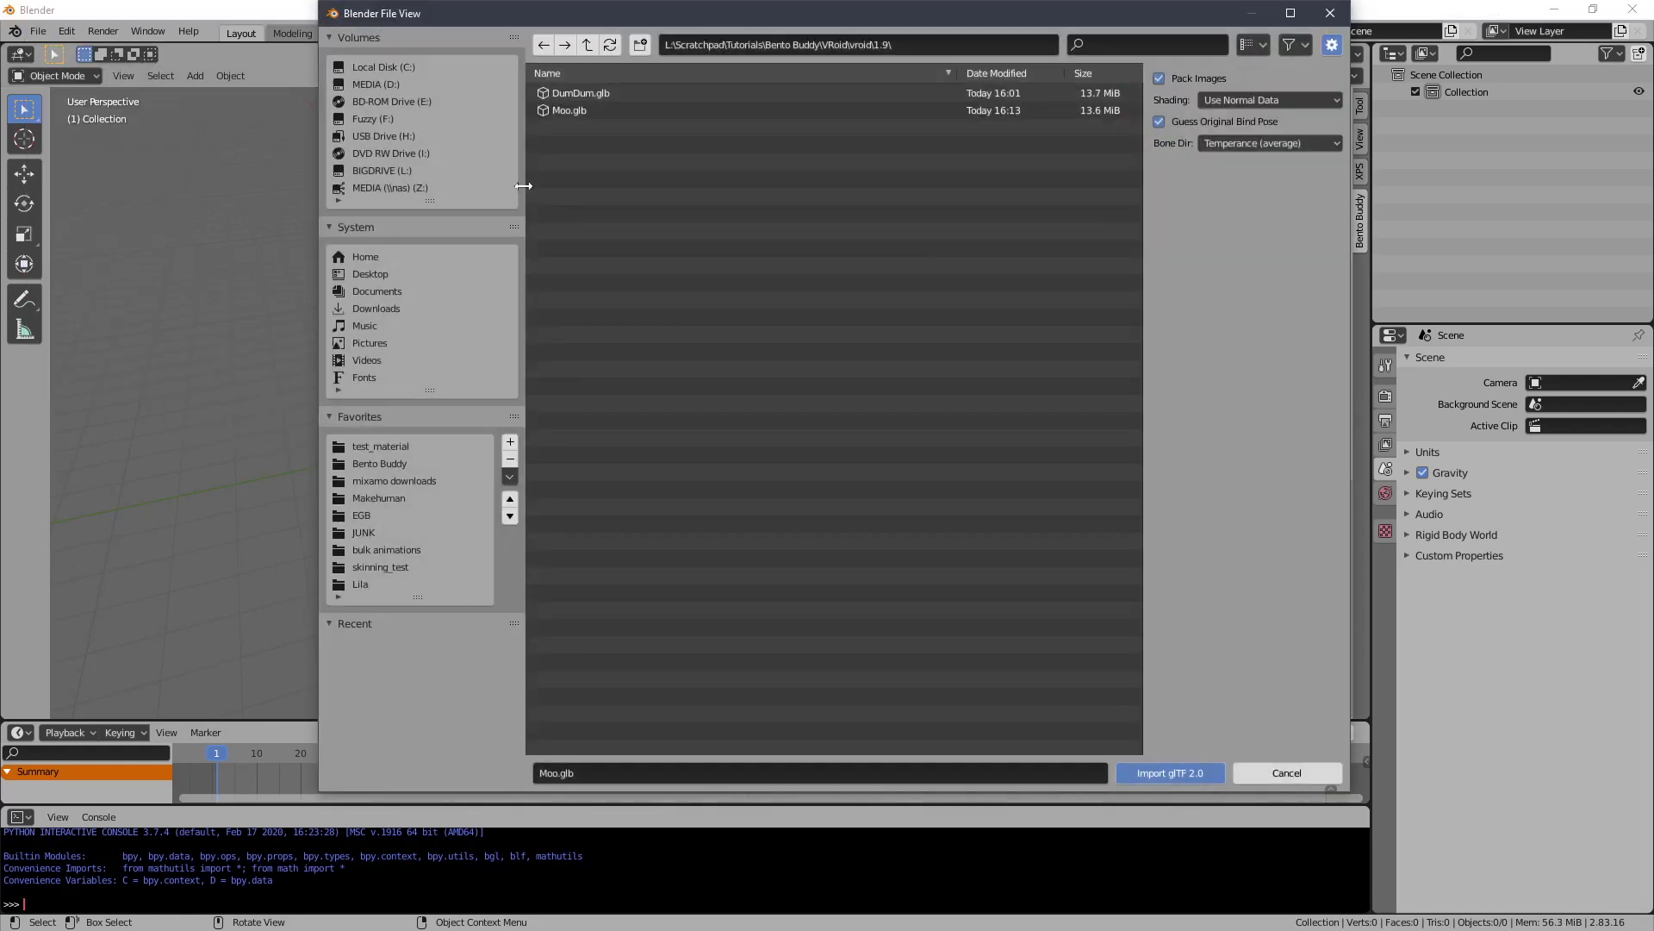
pyautogui.doubleClick(567, 110)
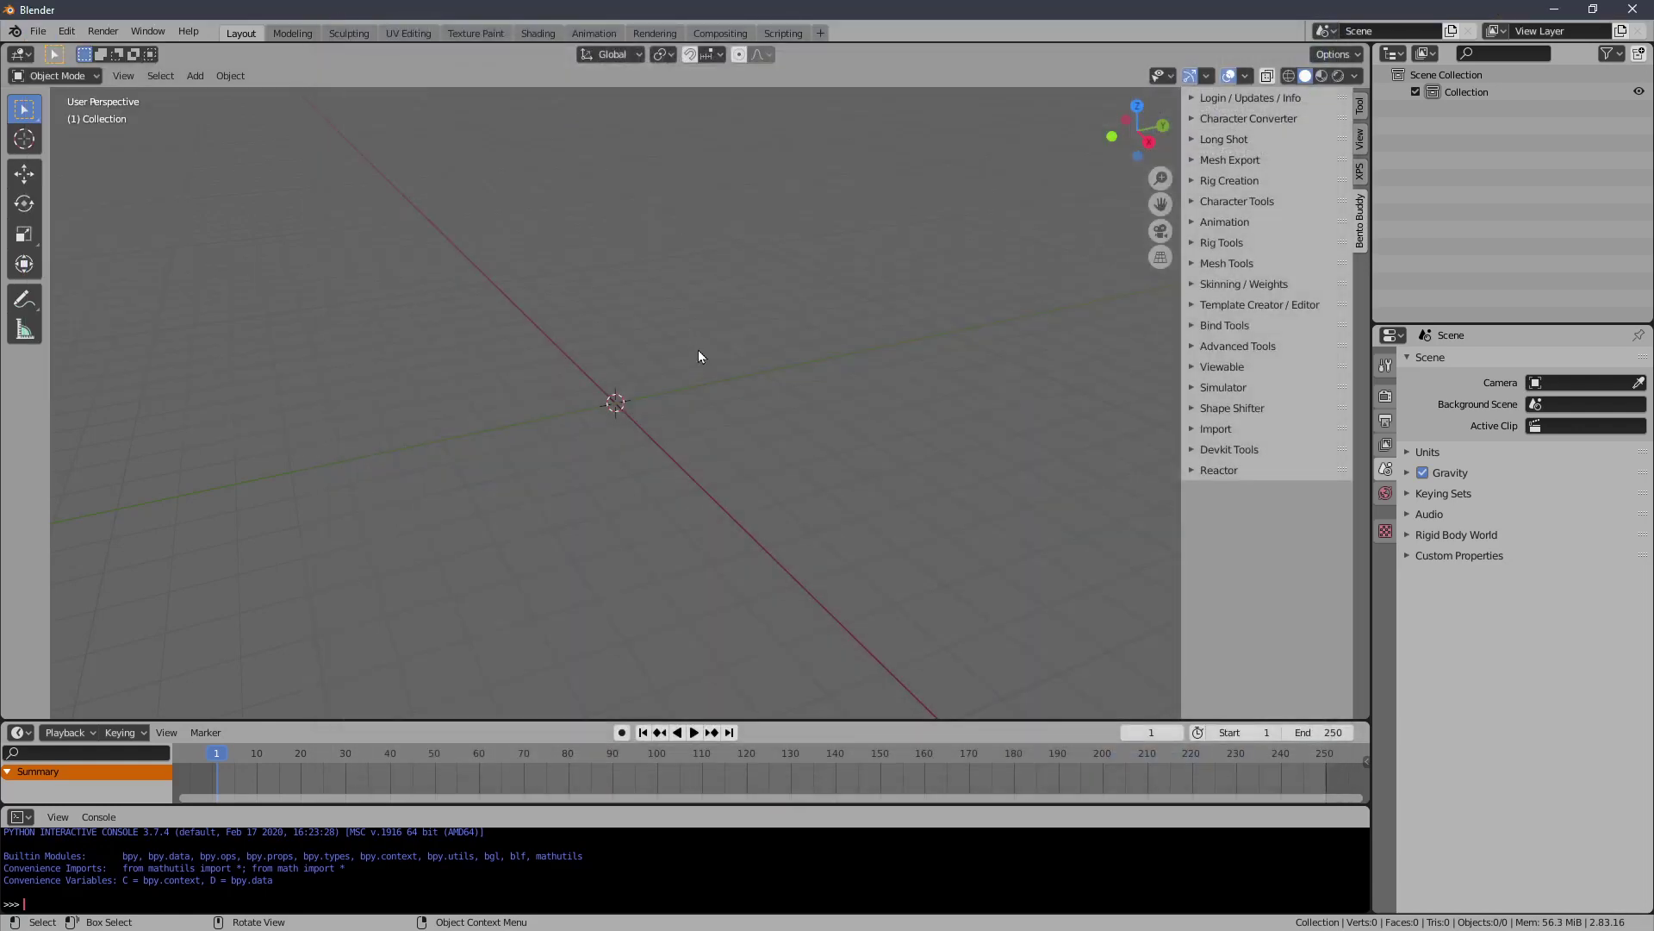
pyautogui.press('a')
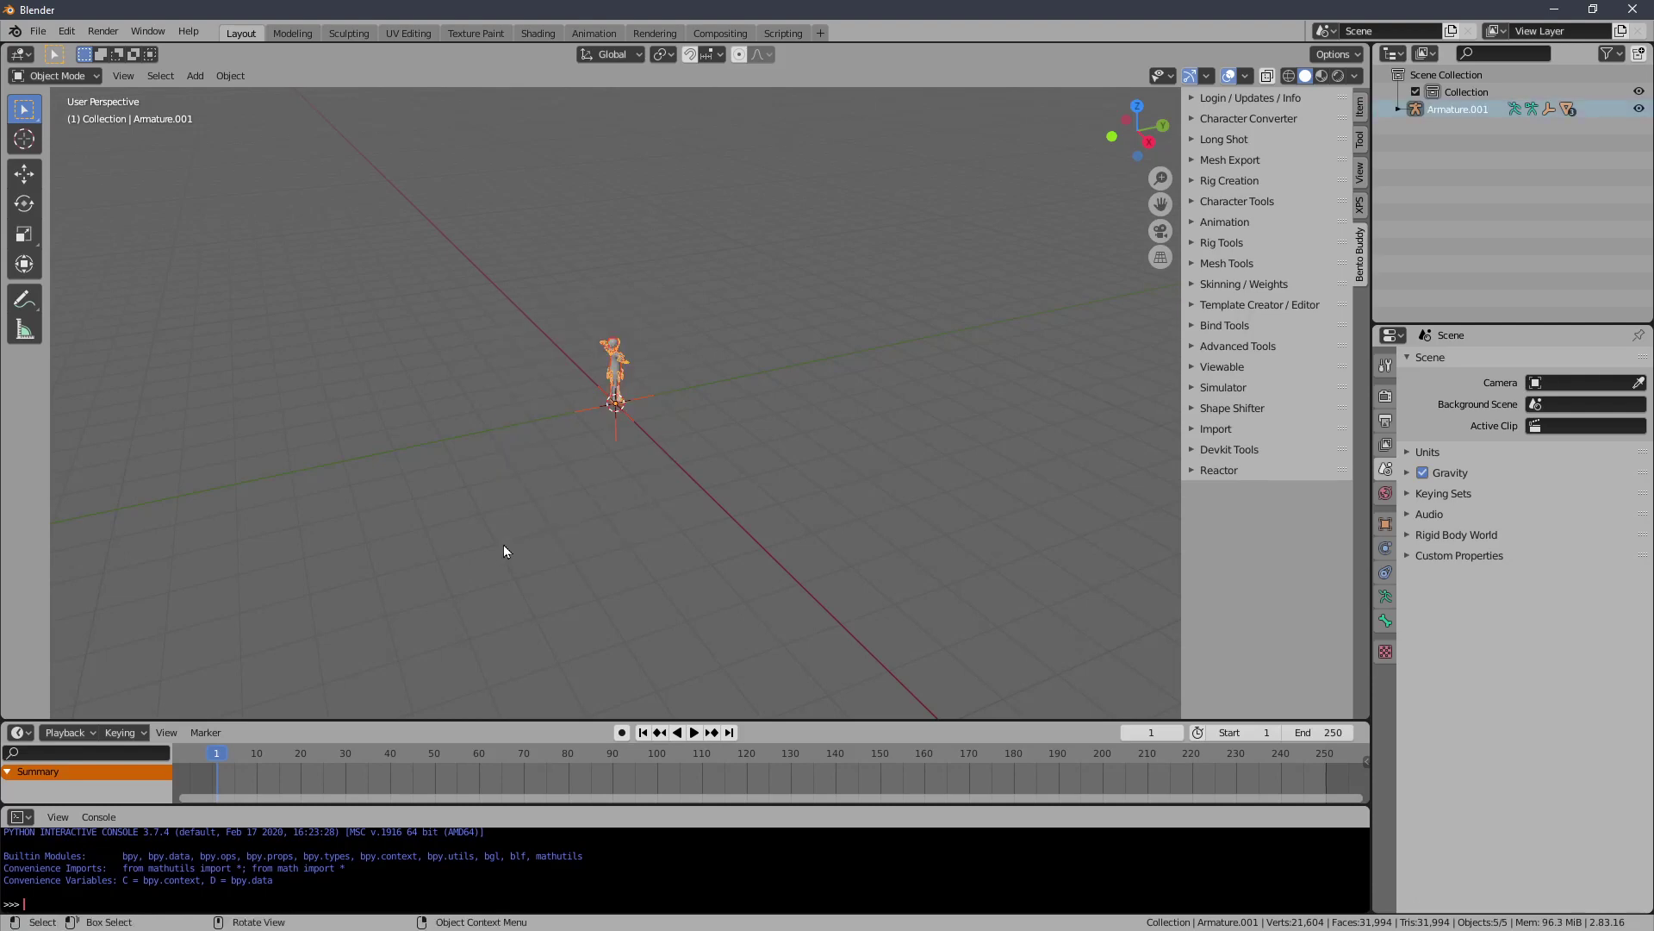
pyautogui.scroll(7, 571, 415)
pyautogui.moveTo(725, 381); pyautogui.dragTo(541, 374, button='middle')
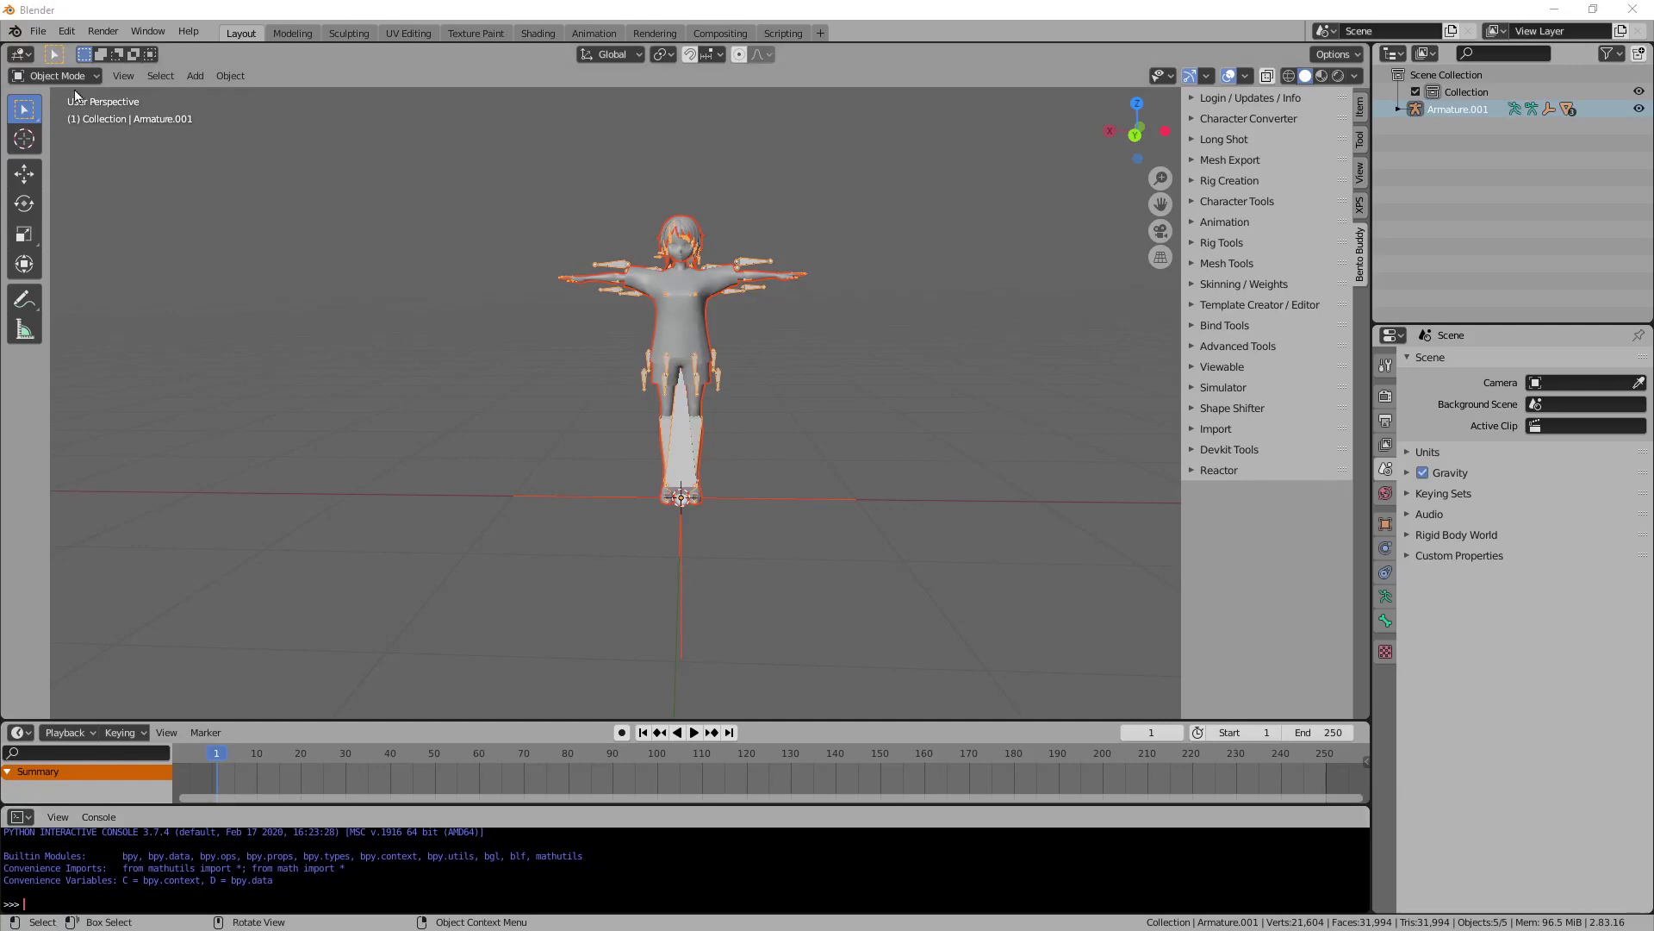
pyautogui.click(41, 34)
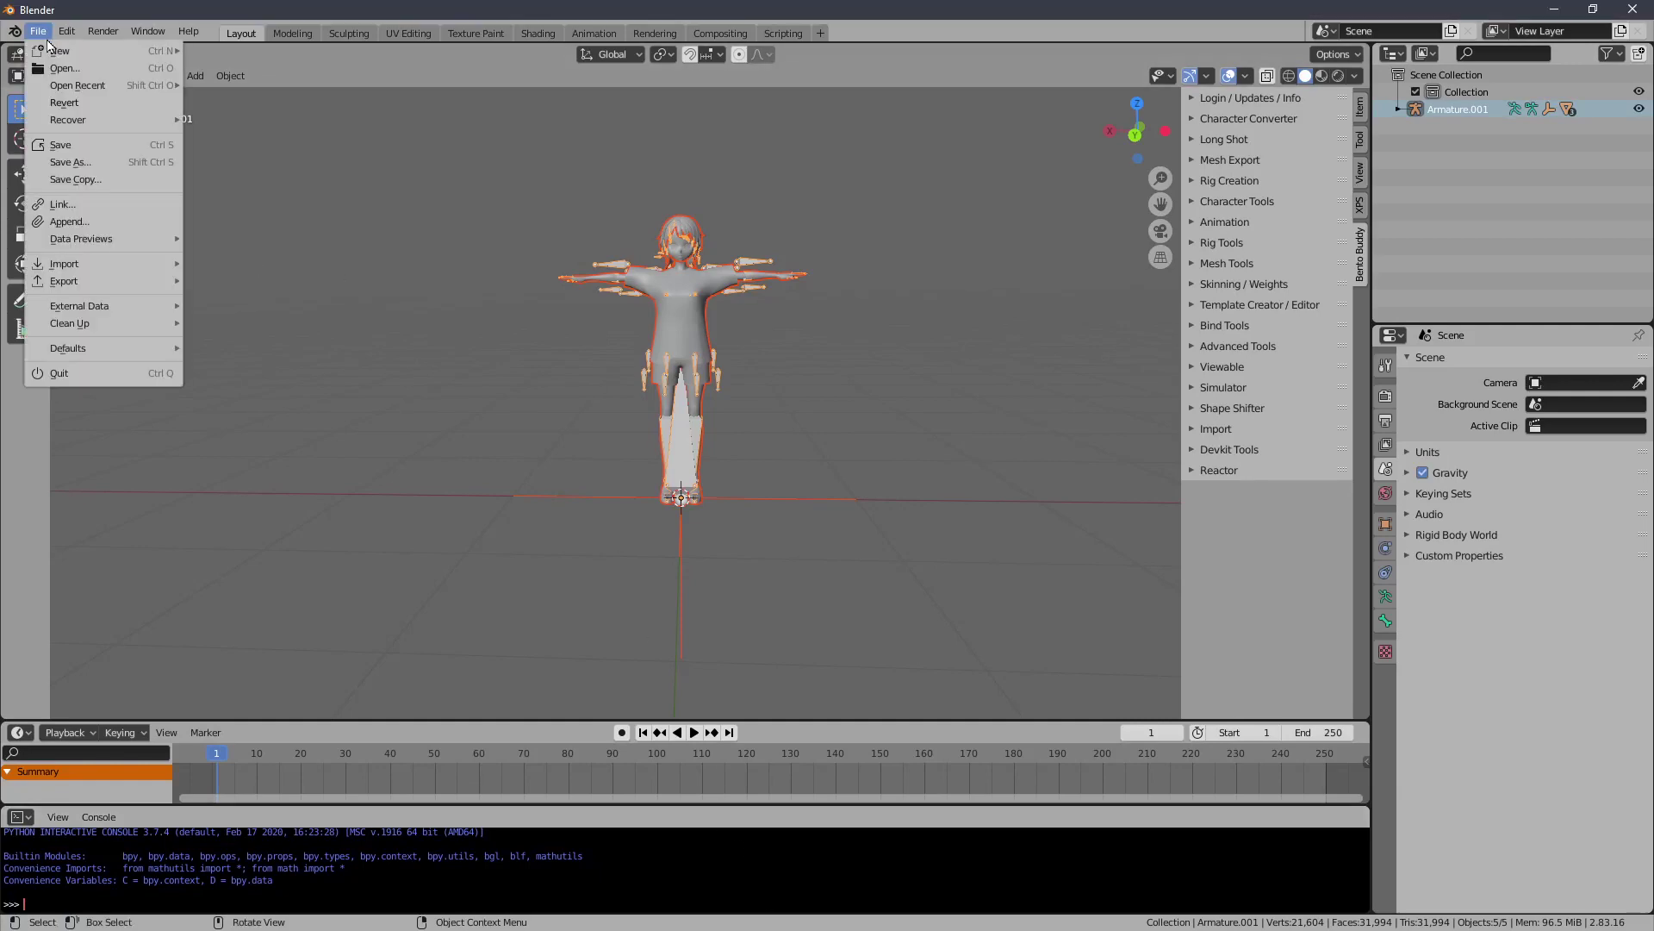
pyautogui.click(87, 168)
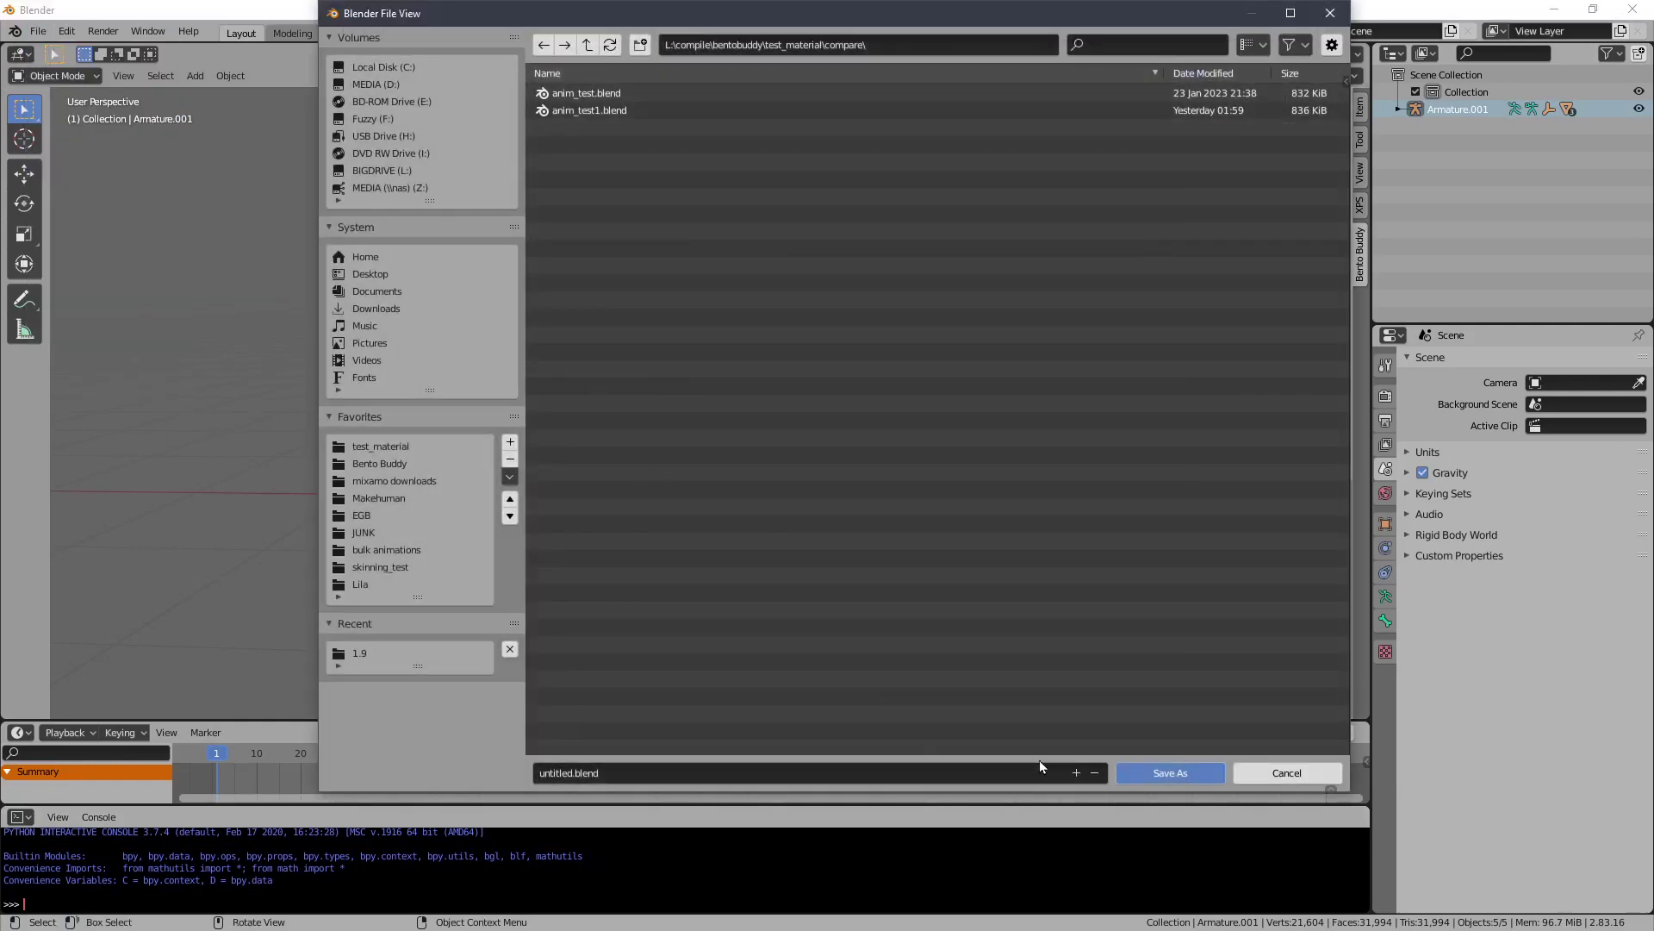
pyautogui.click(1163, 774)
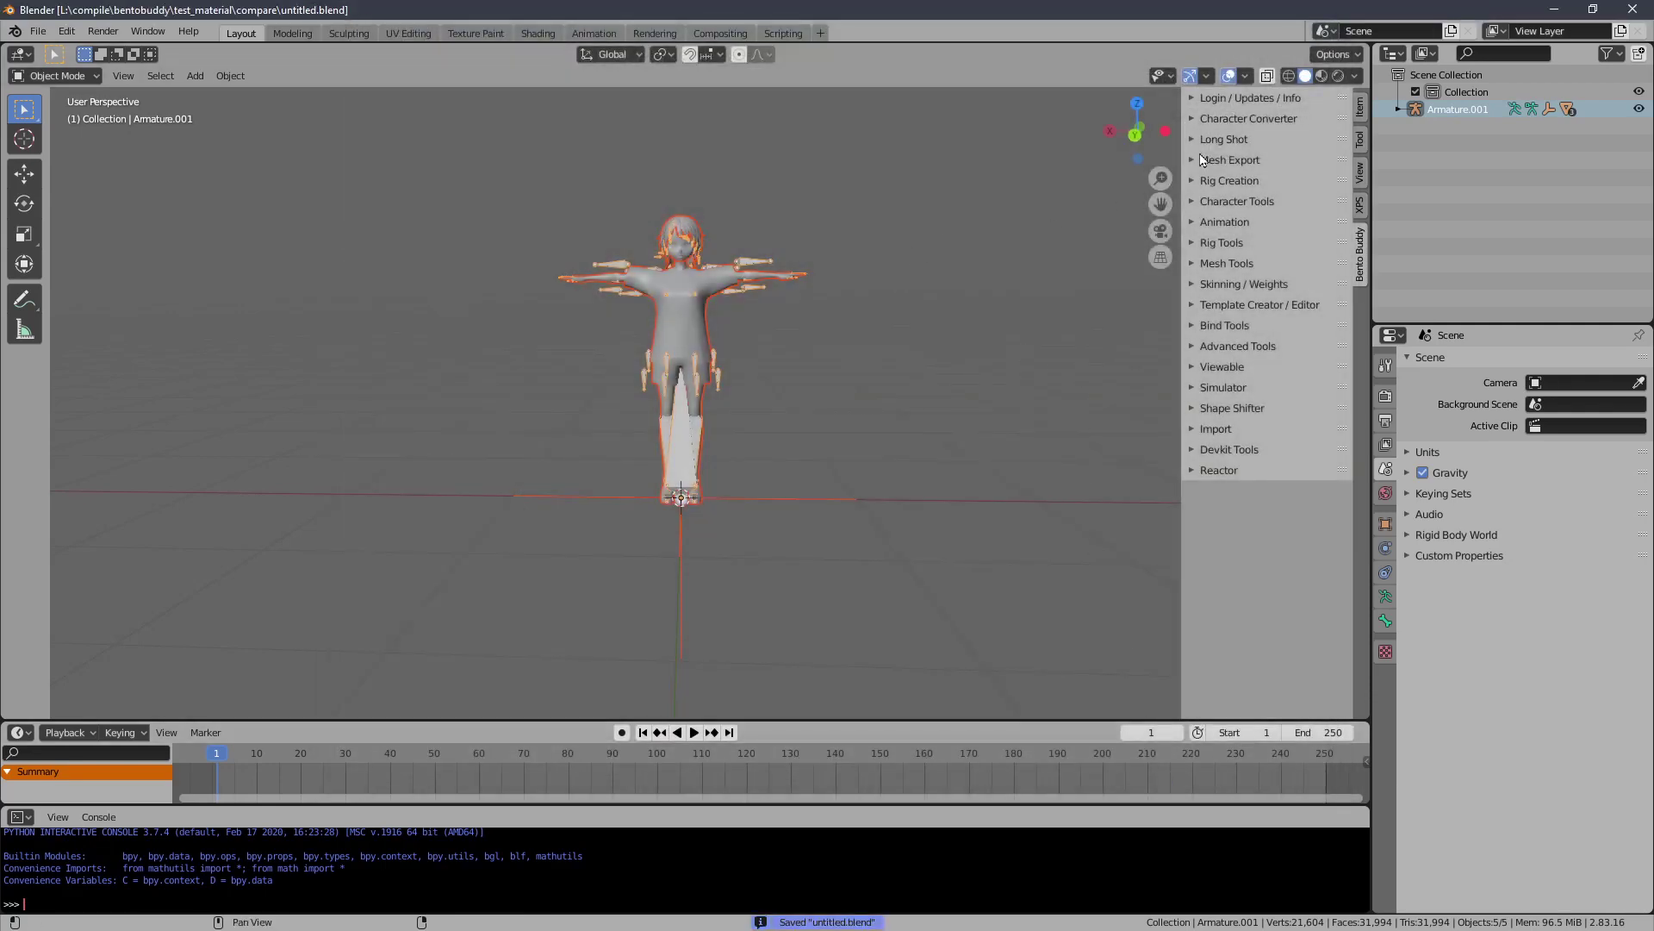
pyautogui.moveTo(902, 335); pyautogui.dragTo(834, 410)
pyautogui.moveTo(595, 386); pyautogui.dragTo(739, 580, button='middle')
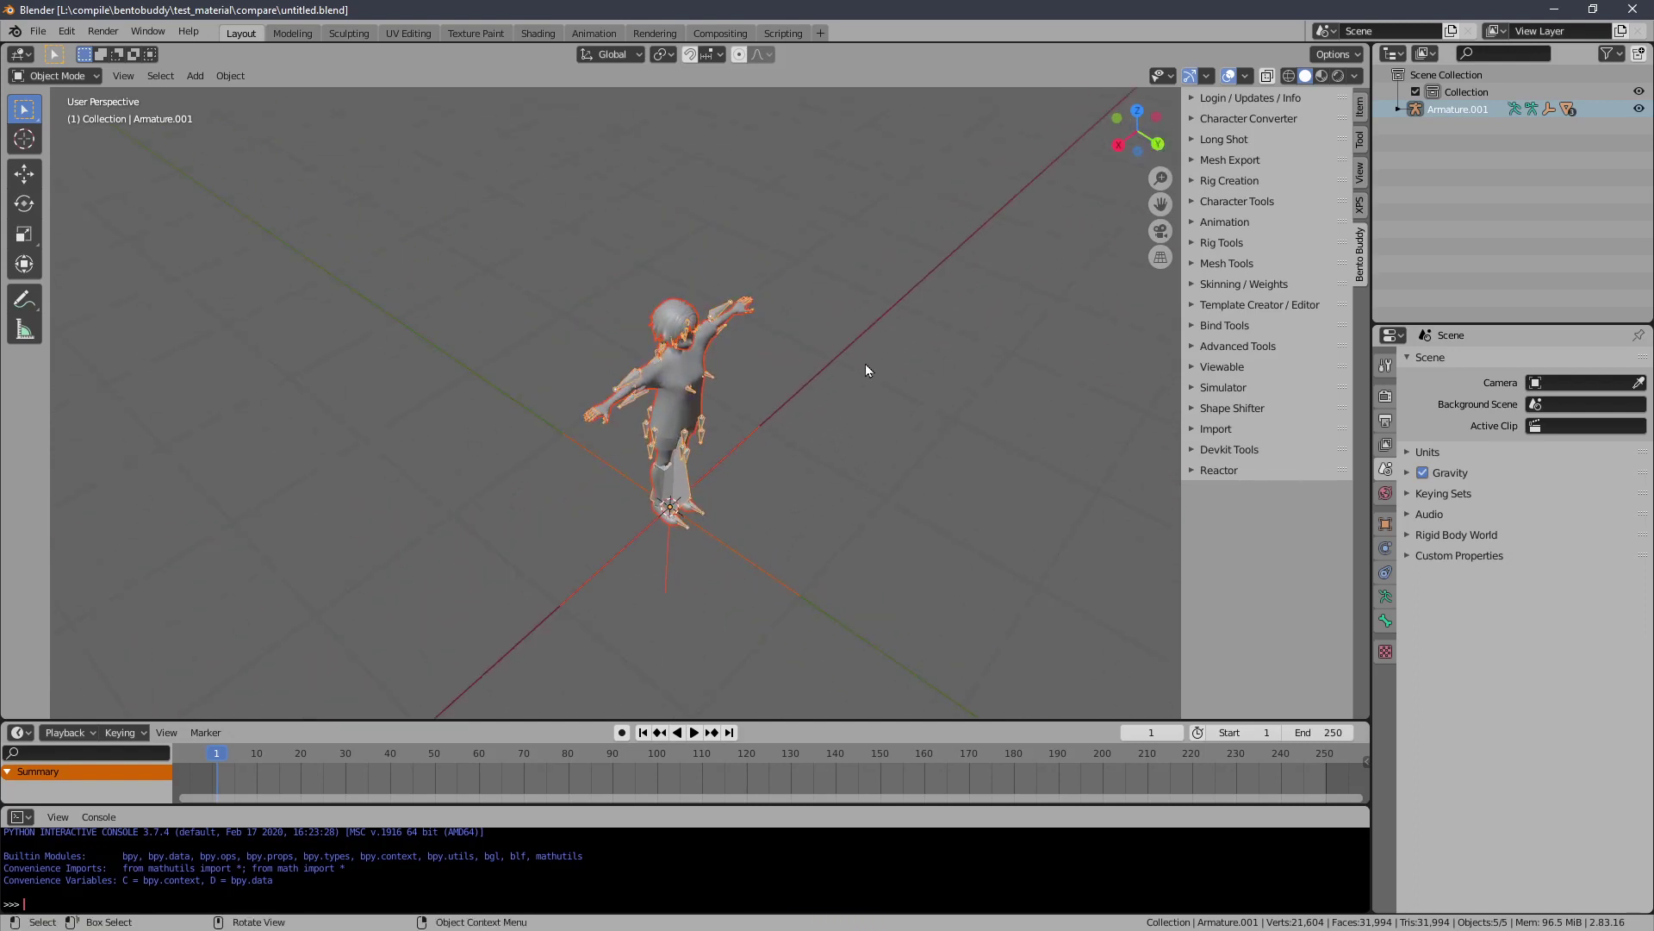
pyautogui.scroll(2, 807, 354)
pyautogui.click(729, 489)
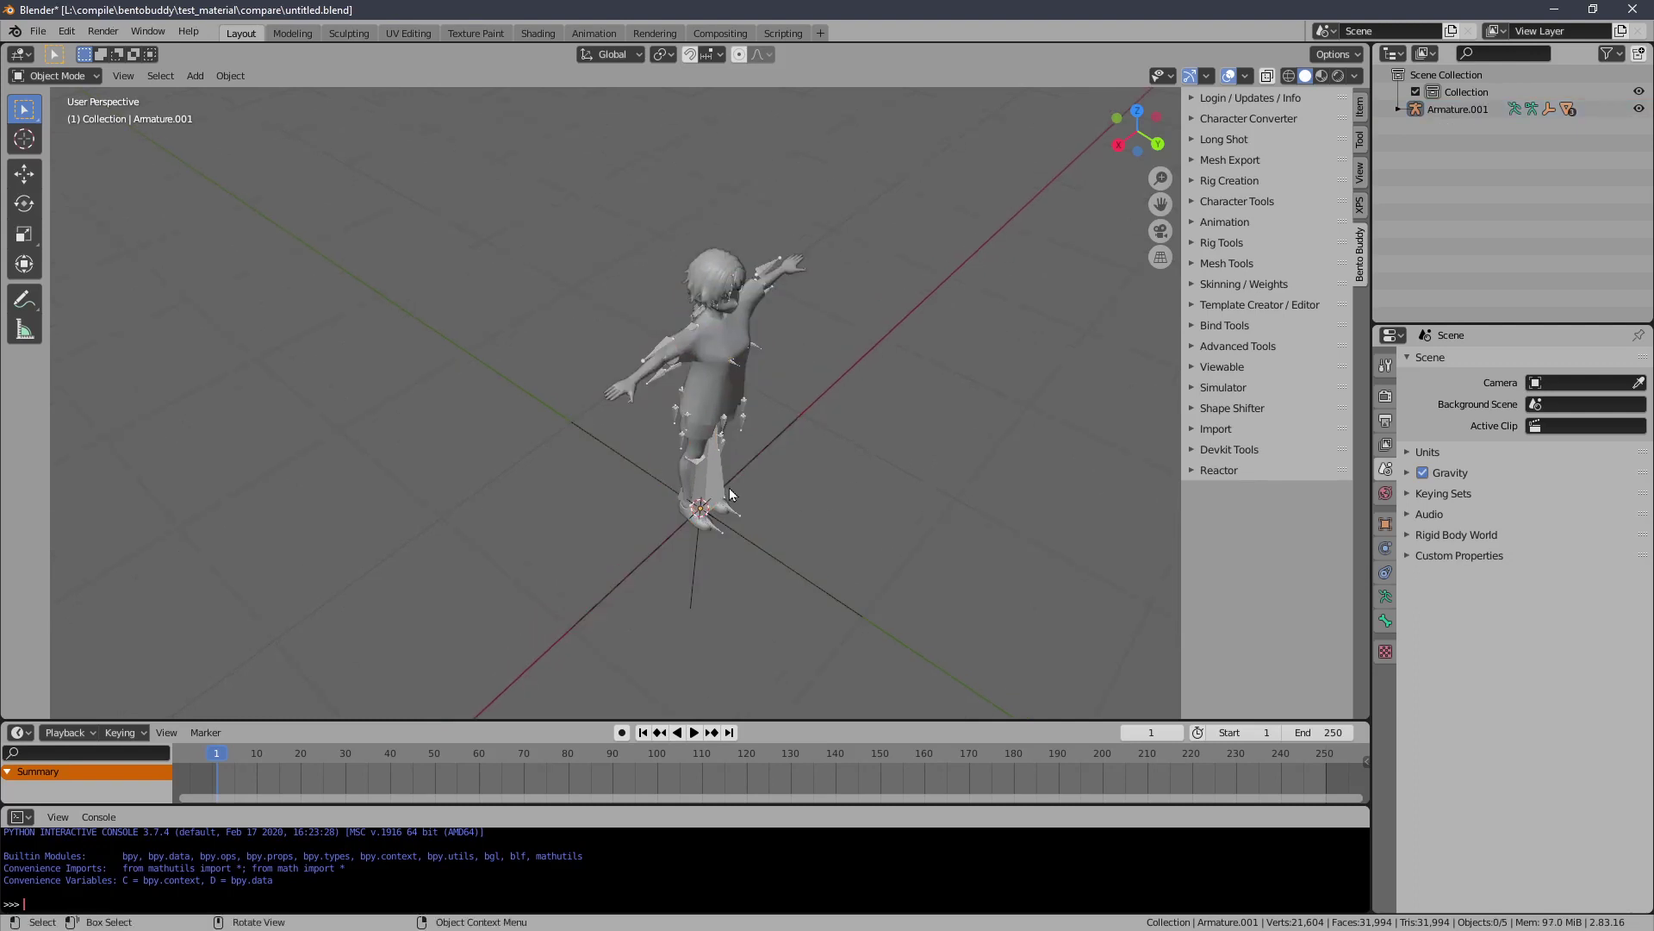
pyautogui.click(1386, 524)
pyautogui.click(1428, 648)
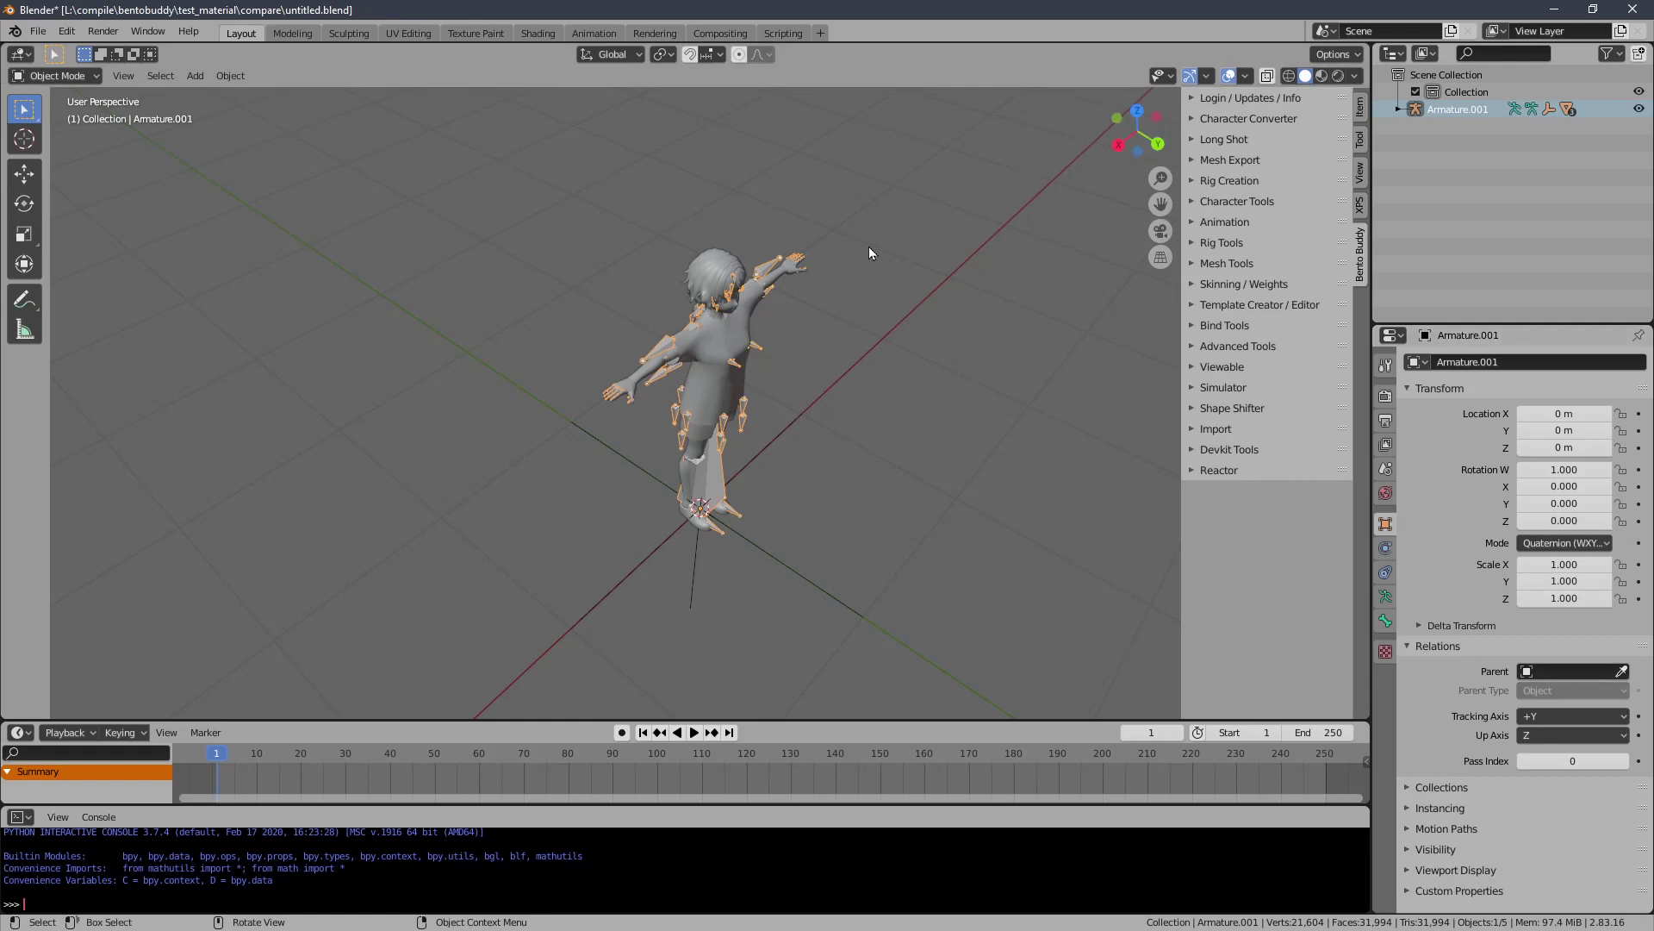
pyautogui.moveTo(856, 285); pyautogui.dragTo(779, 312, button='middle')
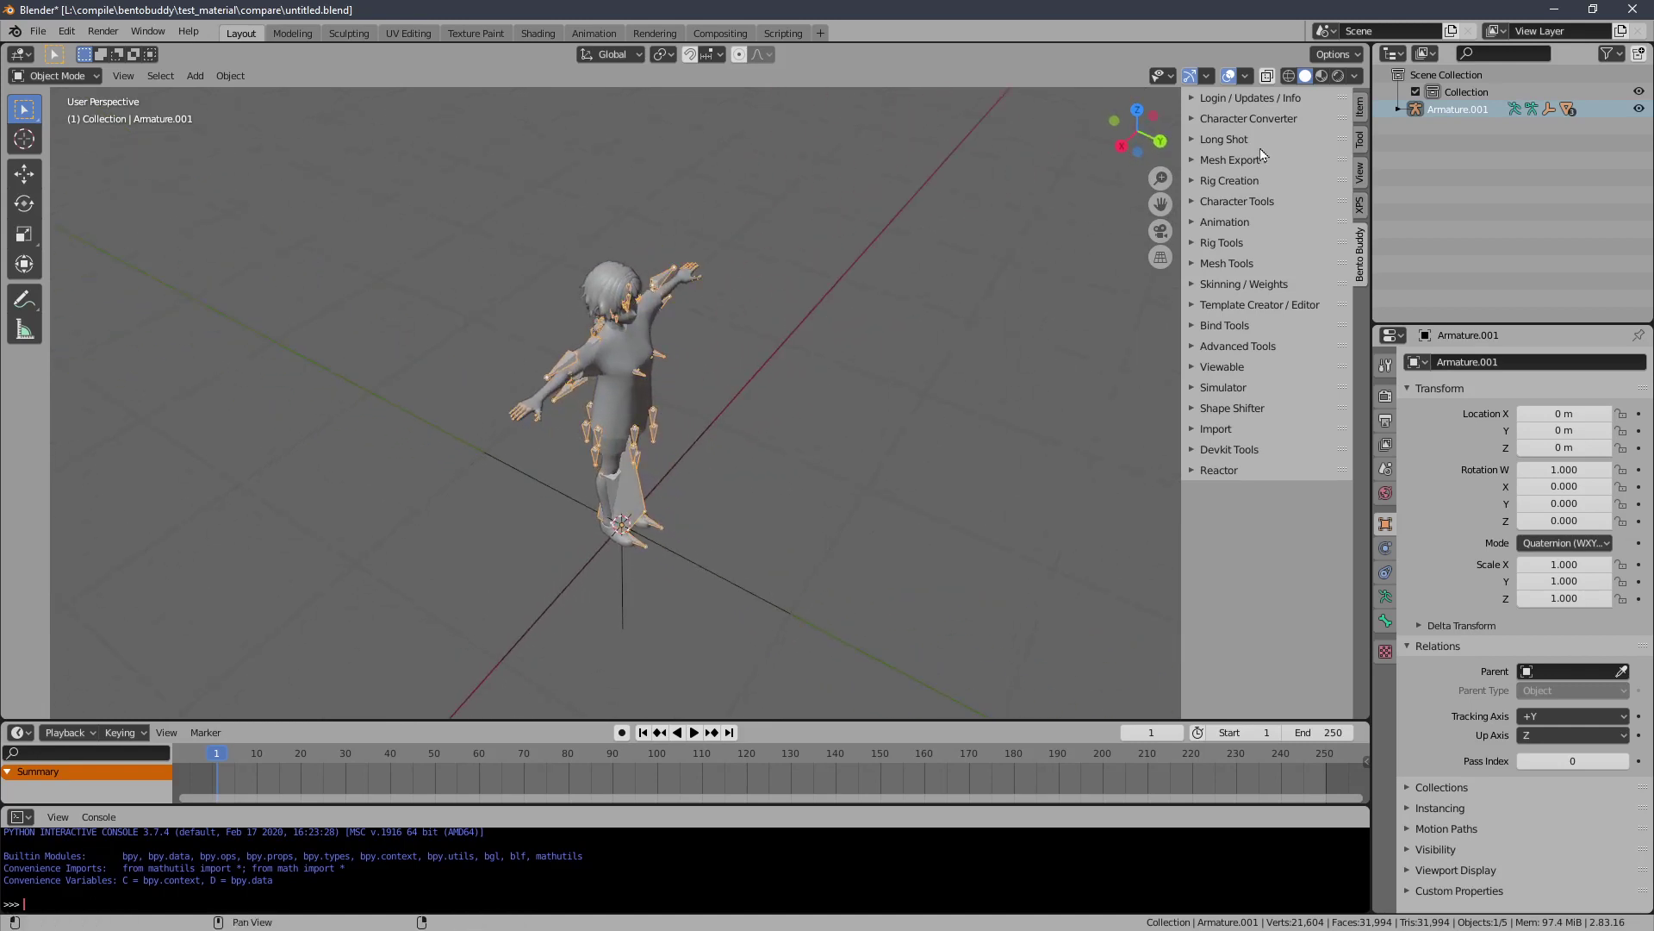
# Step: Set Armature.001's rotation mode to XYZ Euler in the Item tab
pyautogui.click(1361, 112)
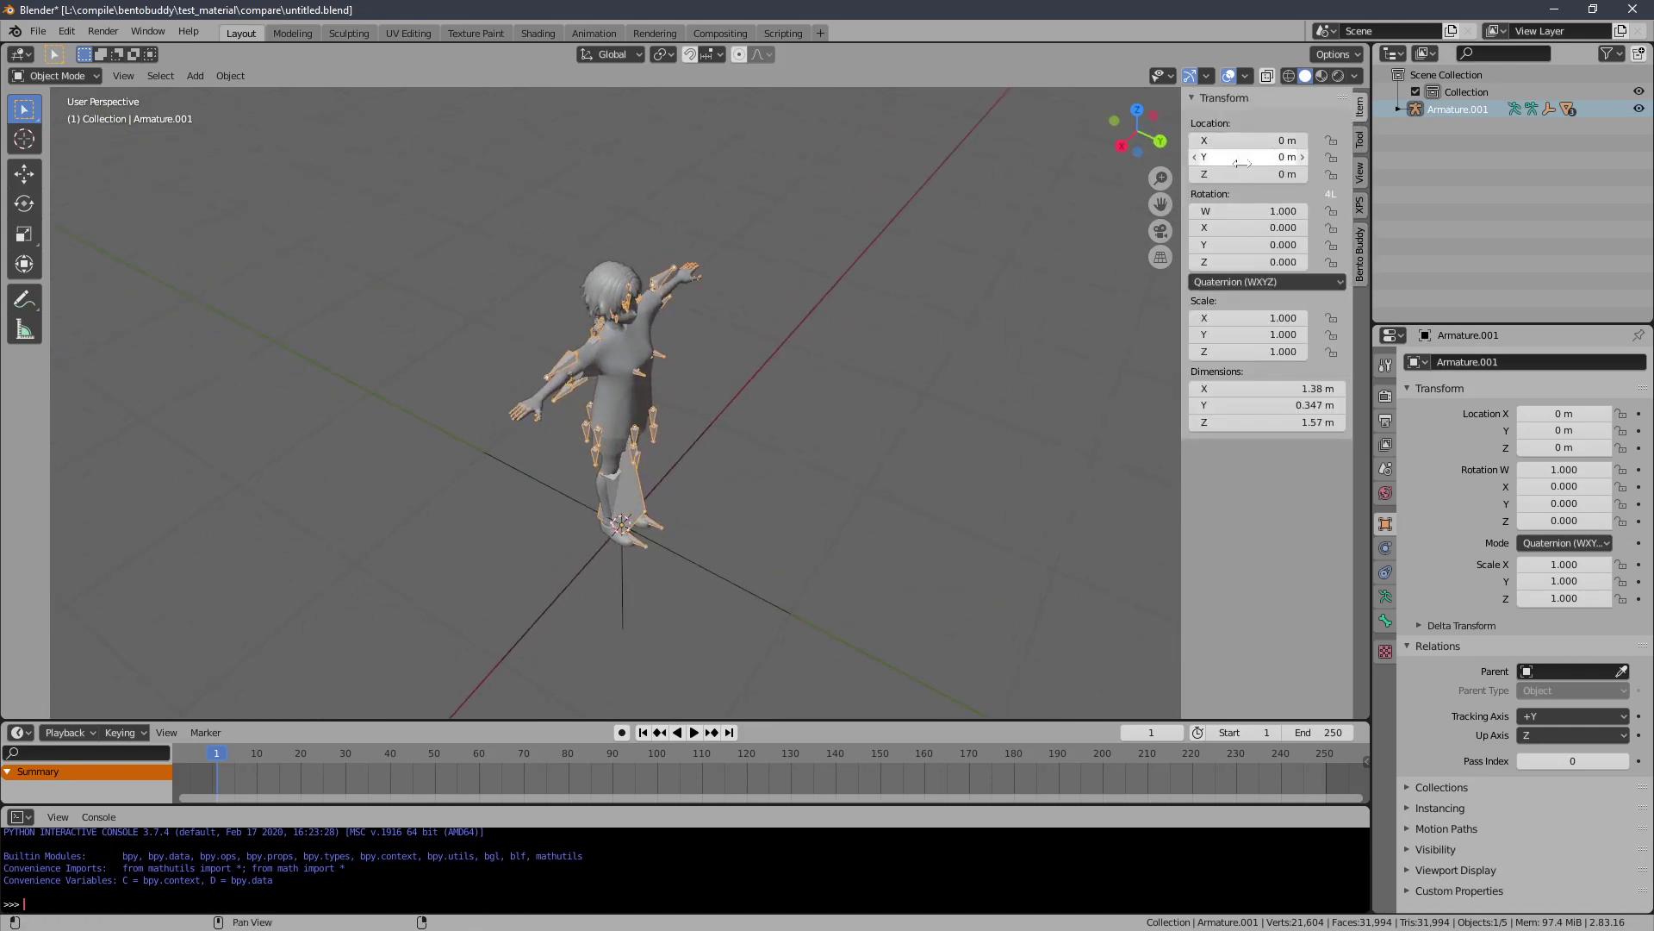
pyautogui.moveTo(1204, 227); pyautogui.dragTo(1225, 265)
pyautogui.hotkey('ctrl', 'z')
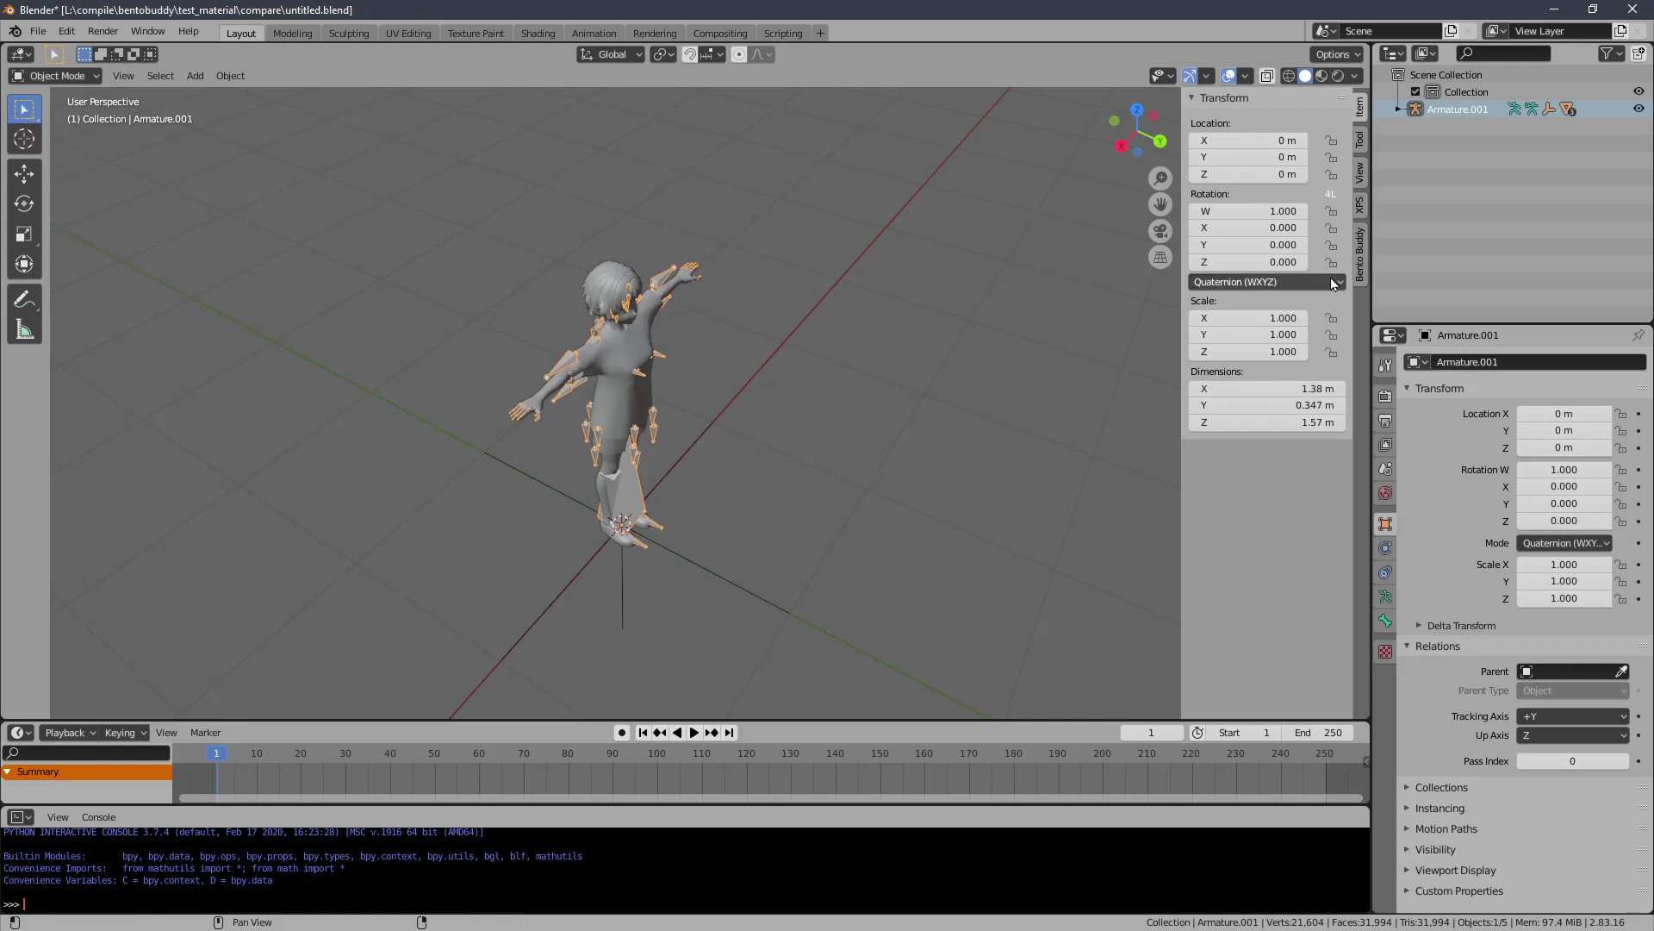
pyautogui.click(1305, 283)
pyautogui.click(1285, 322)
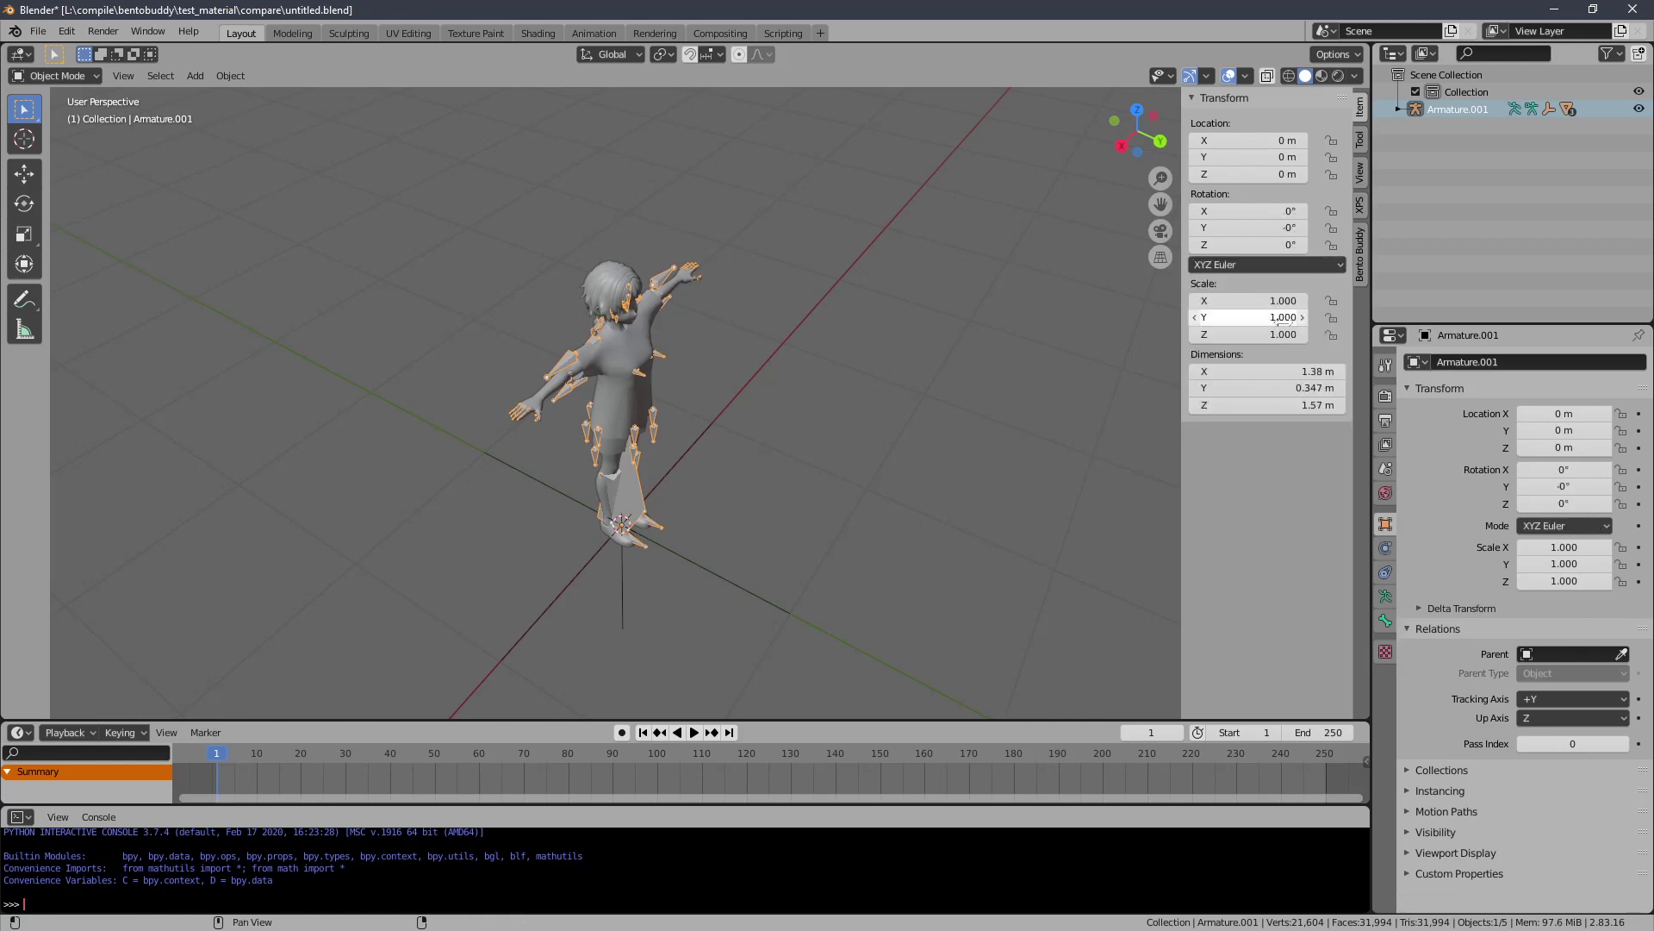
# Step: Set the armature's Z rotation to 180° and view the character from the front
pyautogui.moveTo(1258, 238); pyautogui.dragTo(1244, 244)
pyautogui.click(1245, 242)
pyautogui.write('90')
pyautogui.press('Return')
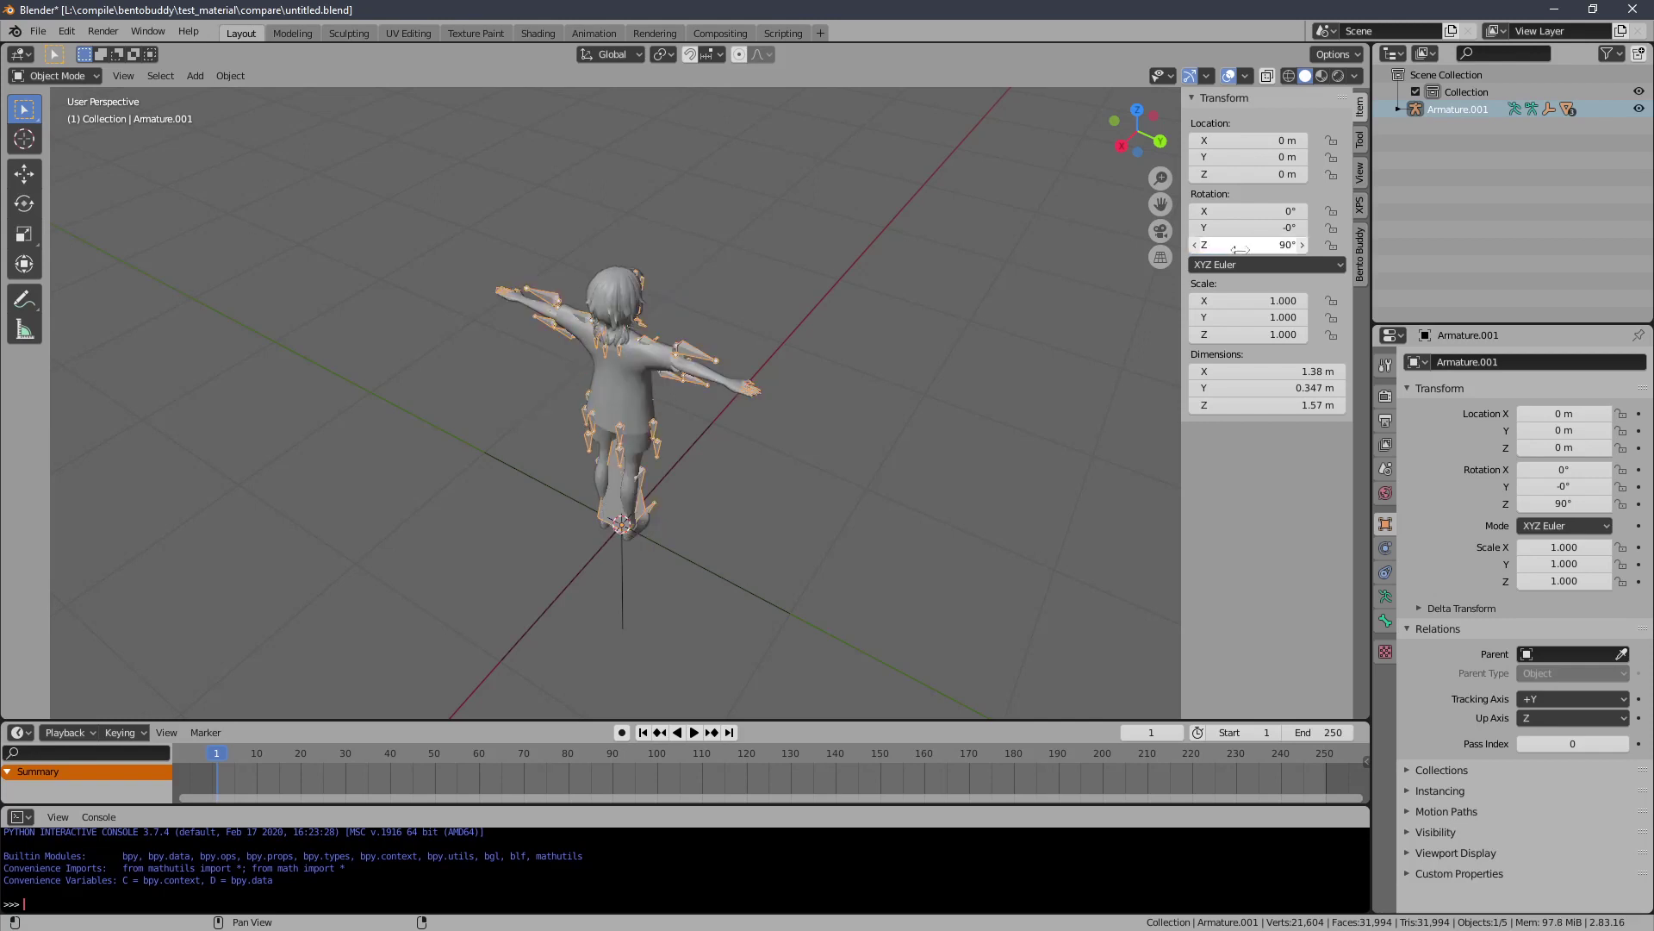
pyautogui.click(1257, 245)
pyautogui.write('180')
pyautogui.press('Return')
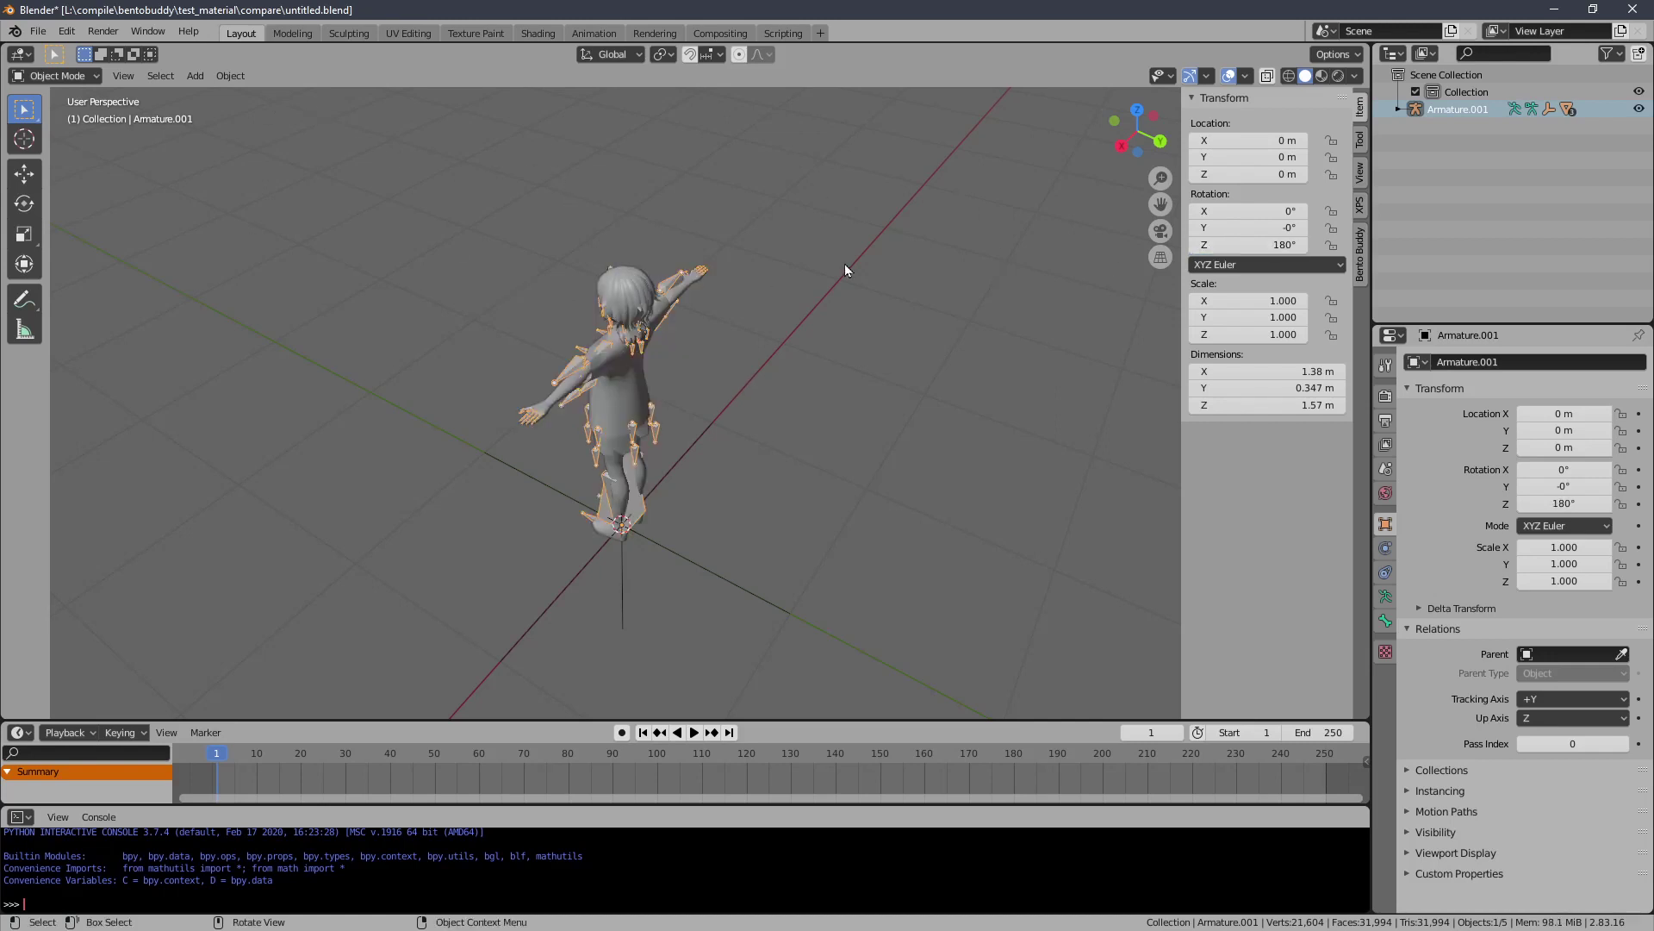
pyautogui.moveTo(645, 345); pyautogui.dragTo(480, 205, button='middle')
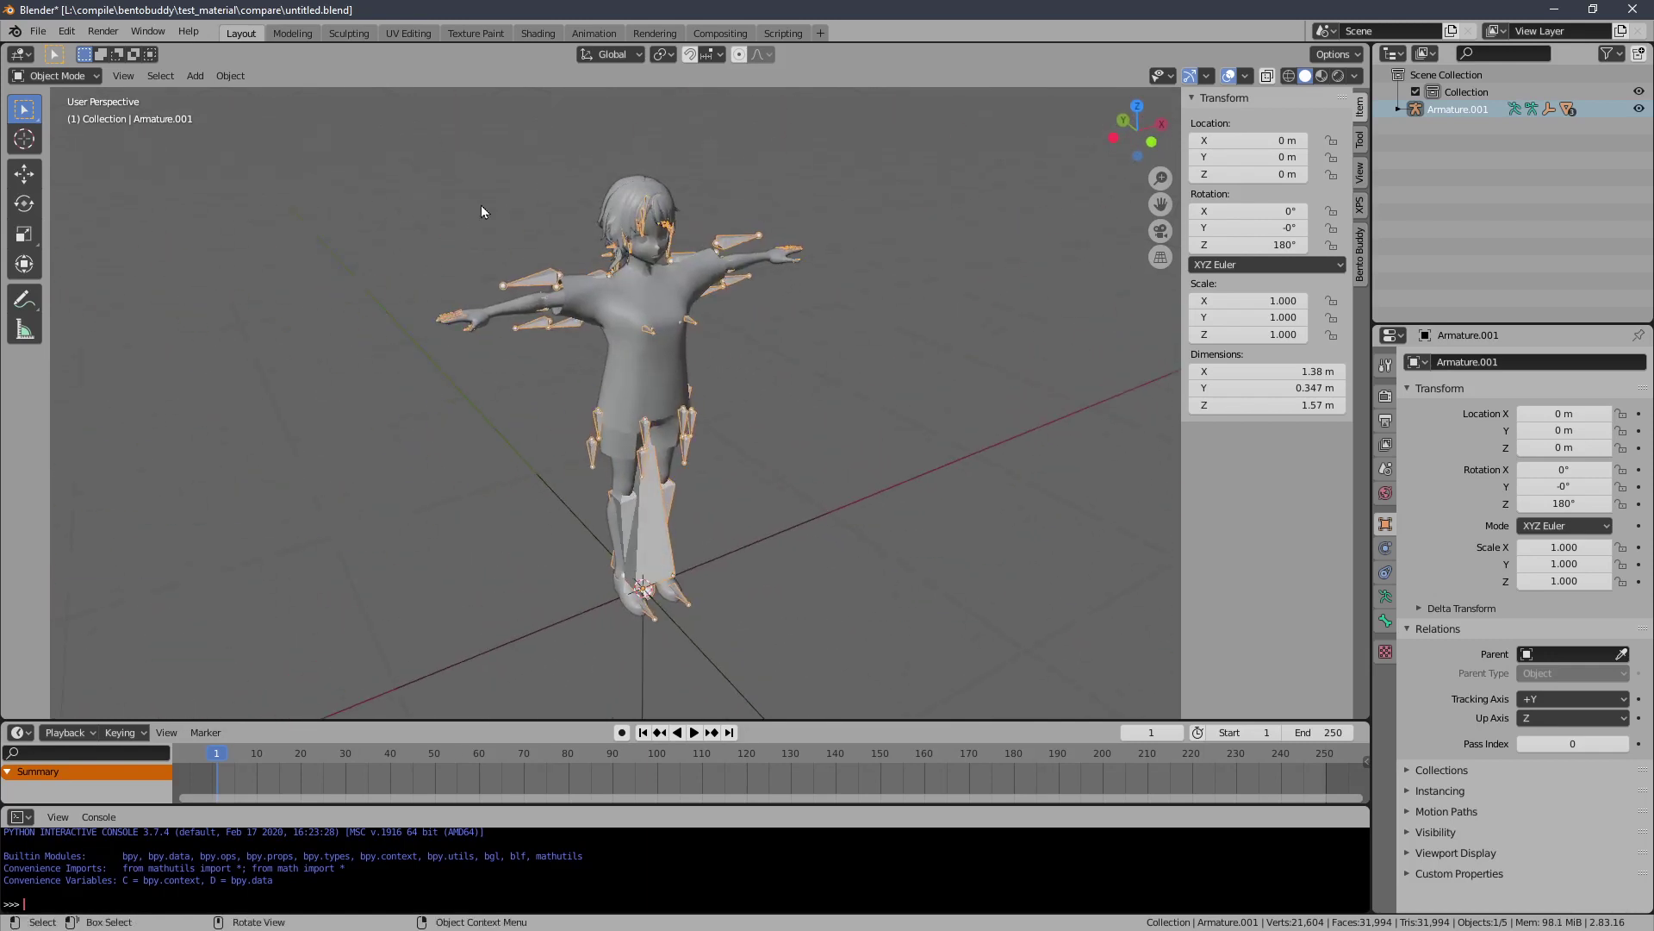
# Step: Apply the armature's rotation via Object > Apply > Rotation
pyautogui.click(229, 77)
pyautogui.moveTo(253, 172)
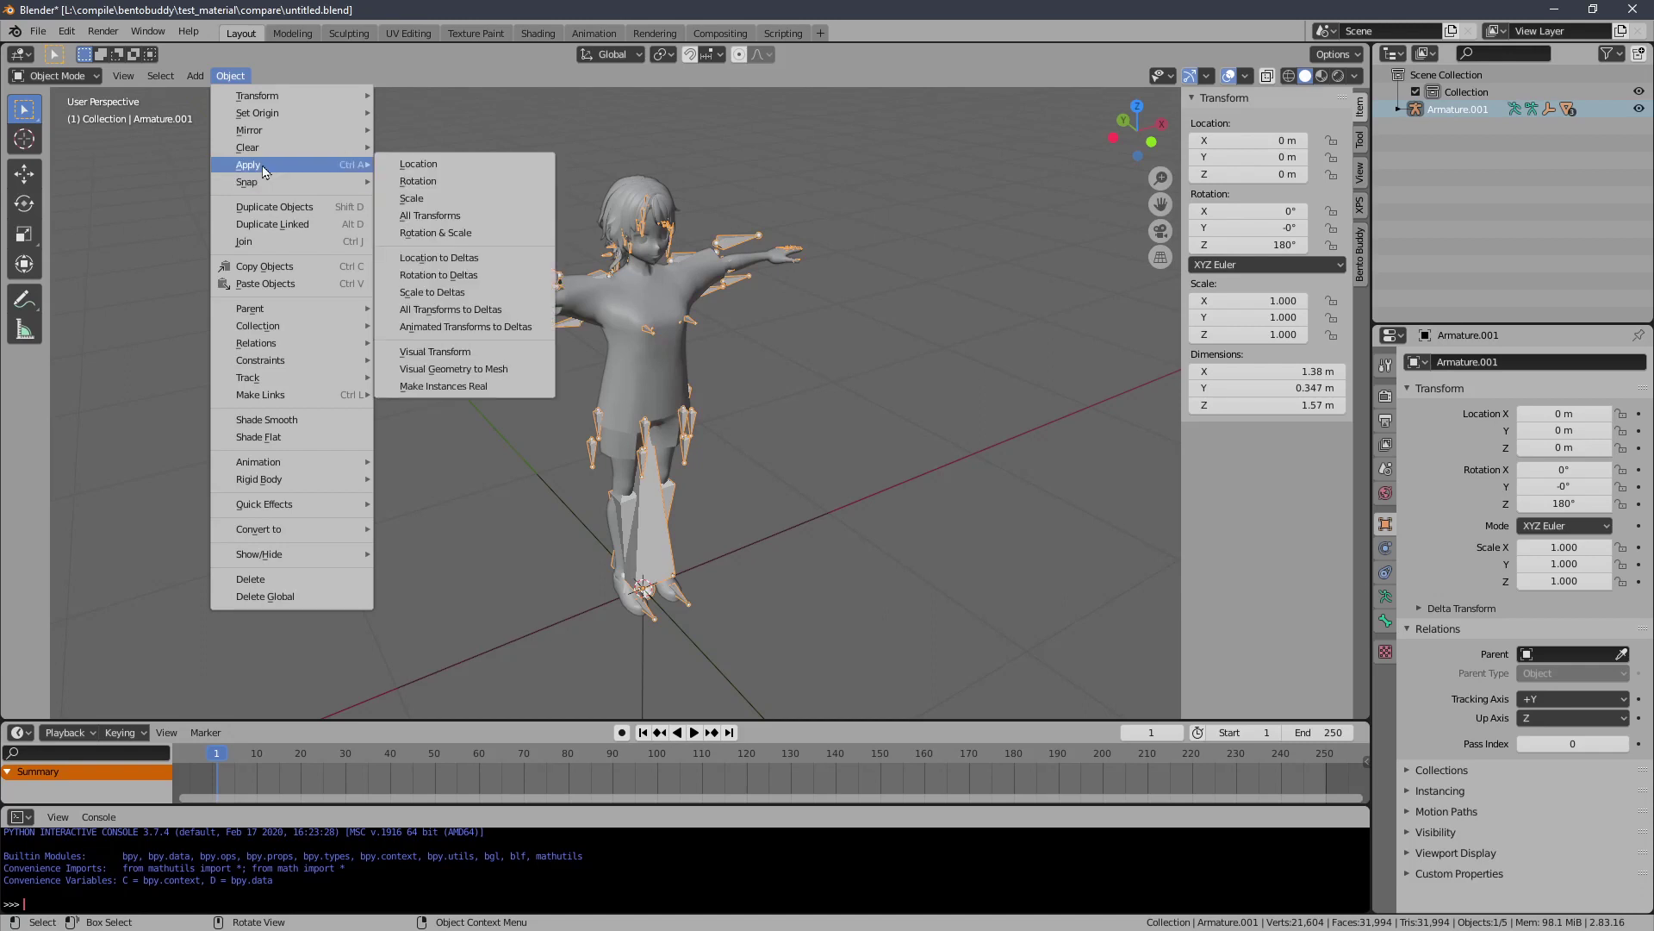
pyautogui.click(418, 181)
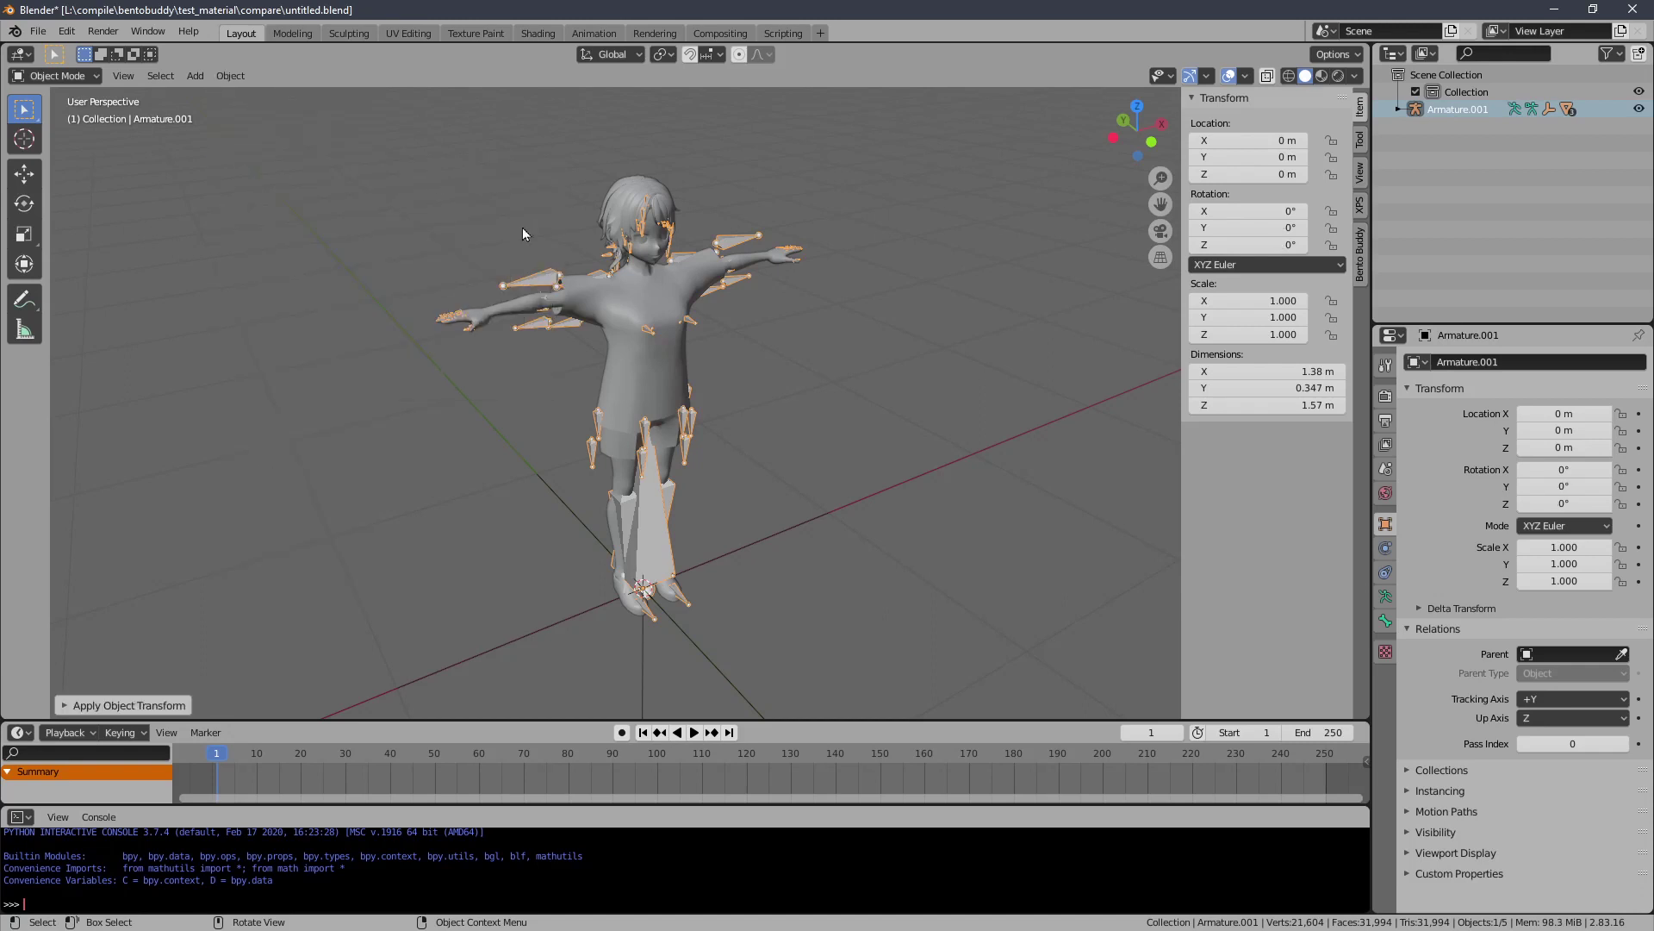
# Step: Check the transforms of Body, Hair and Armature.001 after applying rotation
pyautogui.click(672, 299)
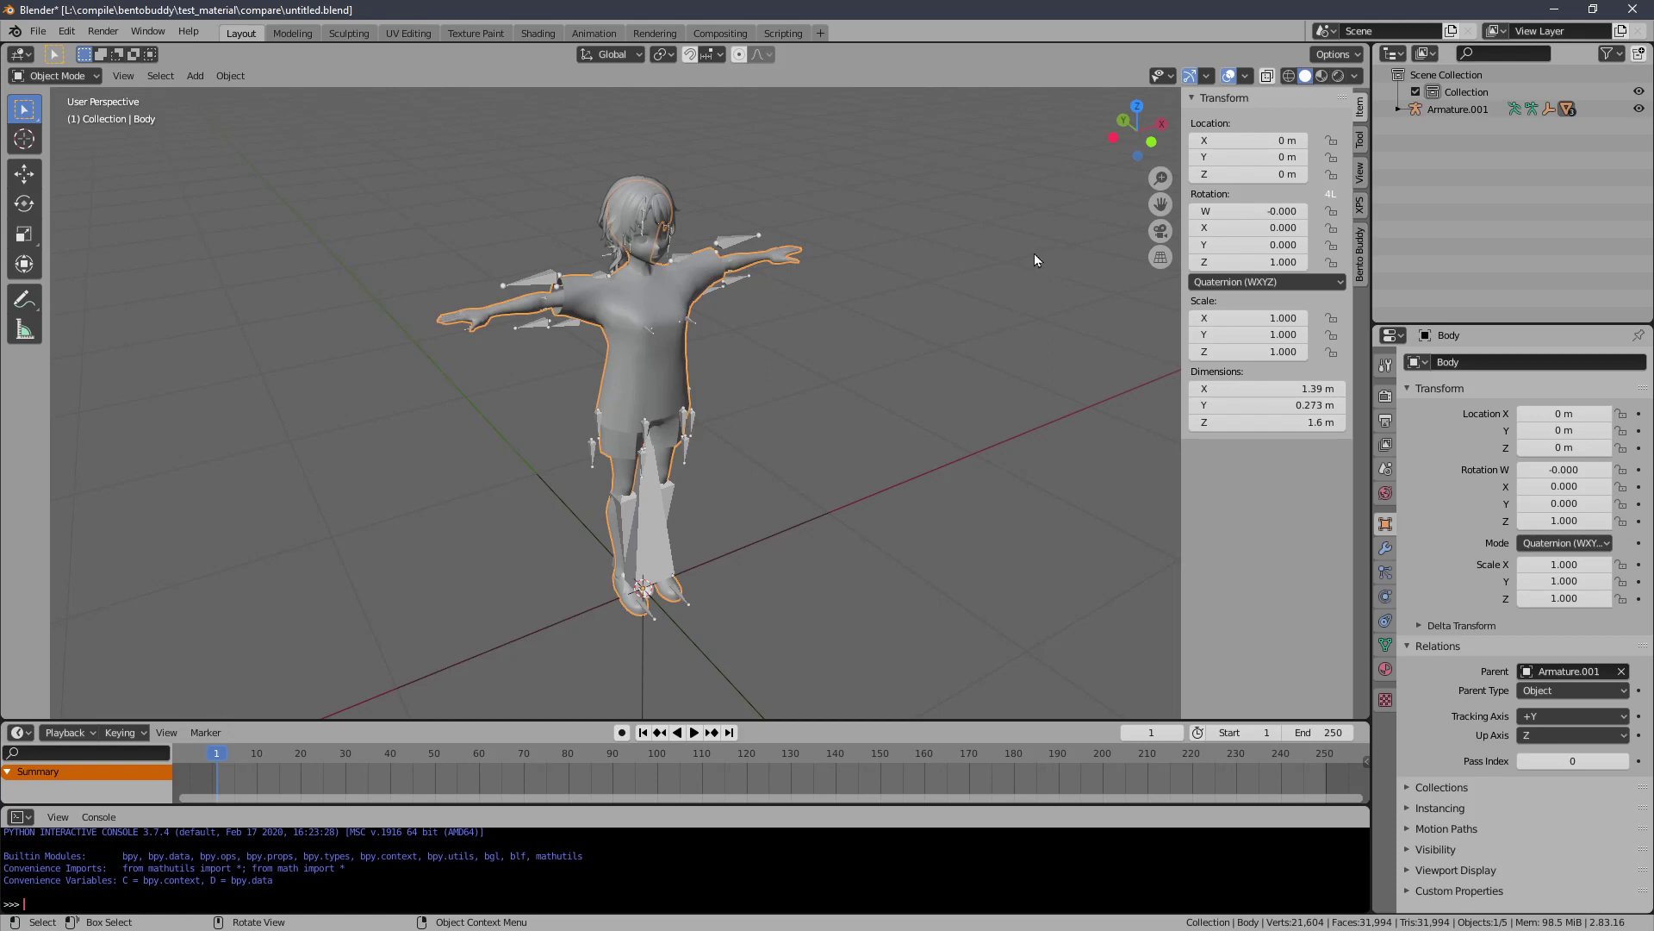
pyautogui.click(636, 218)
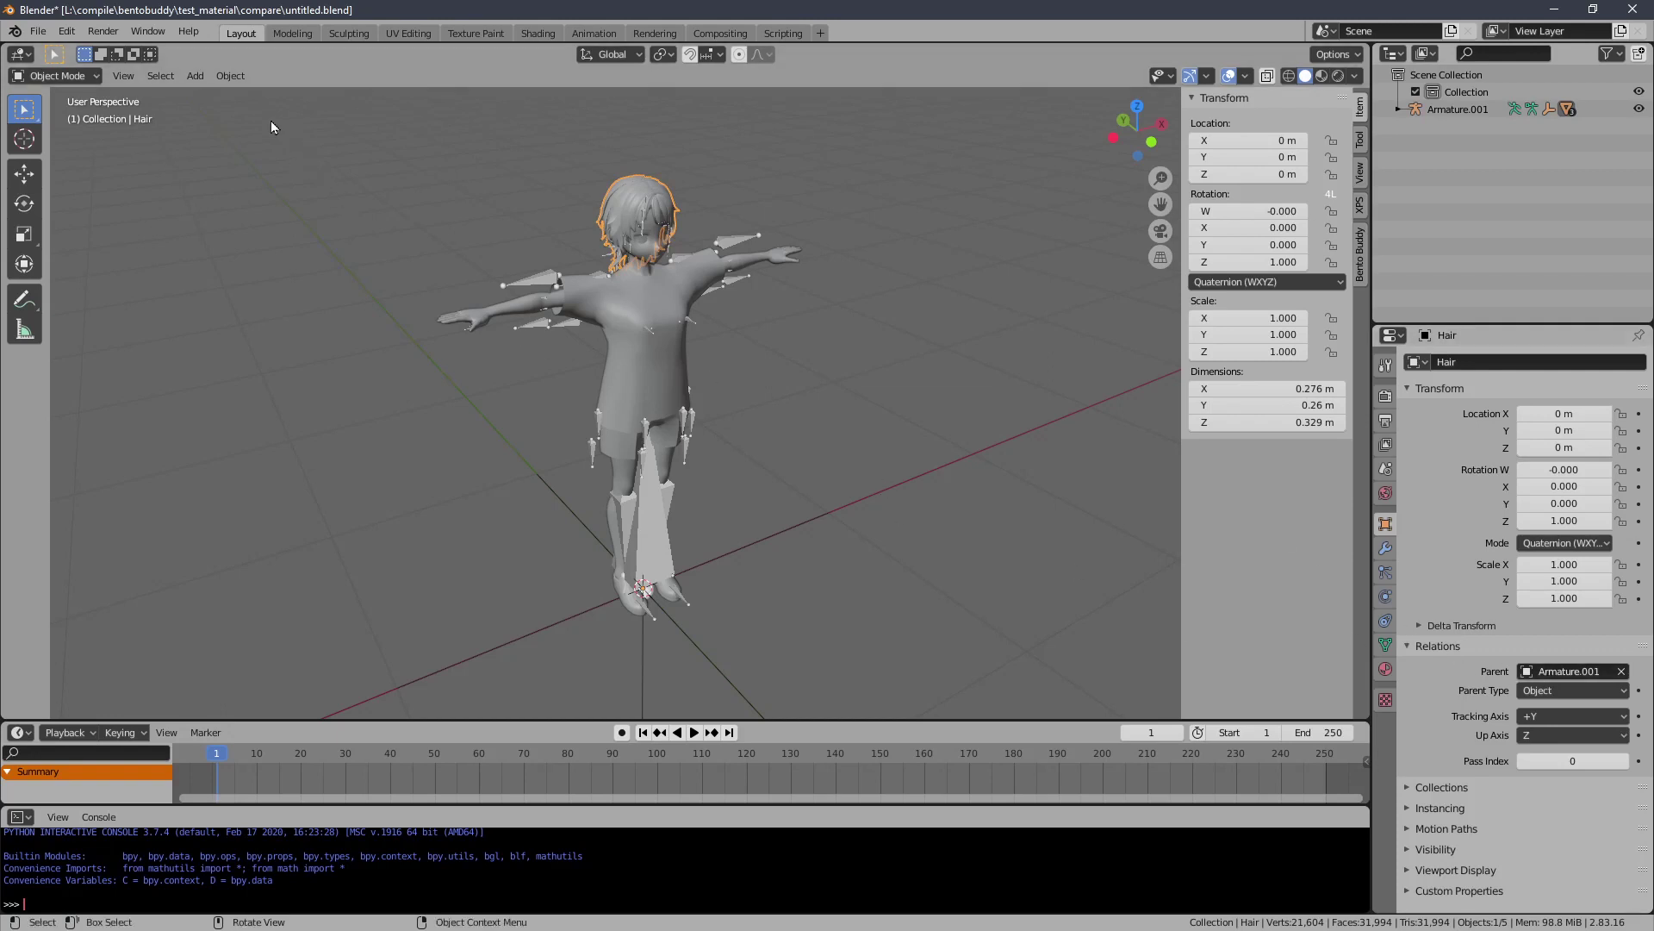
pyautogui.click(650, 527)
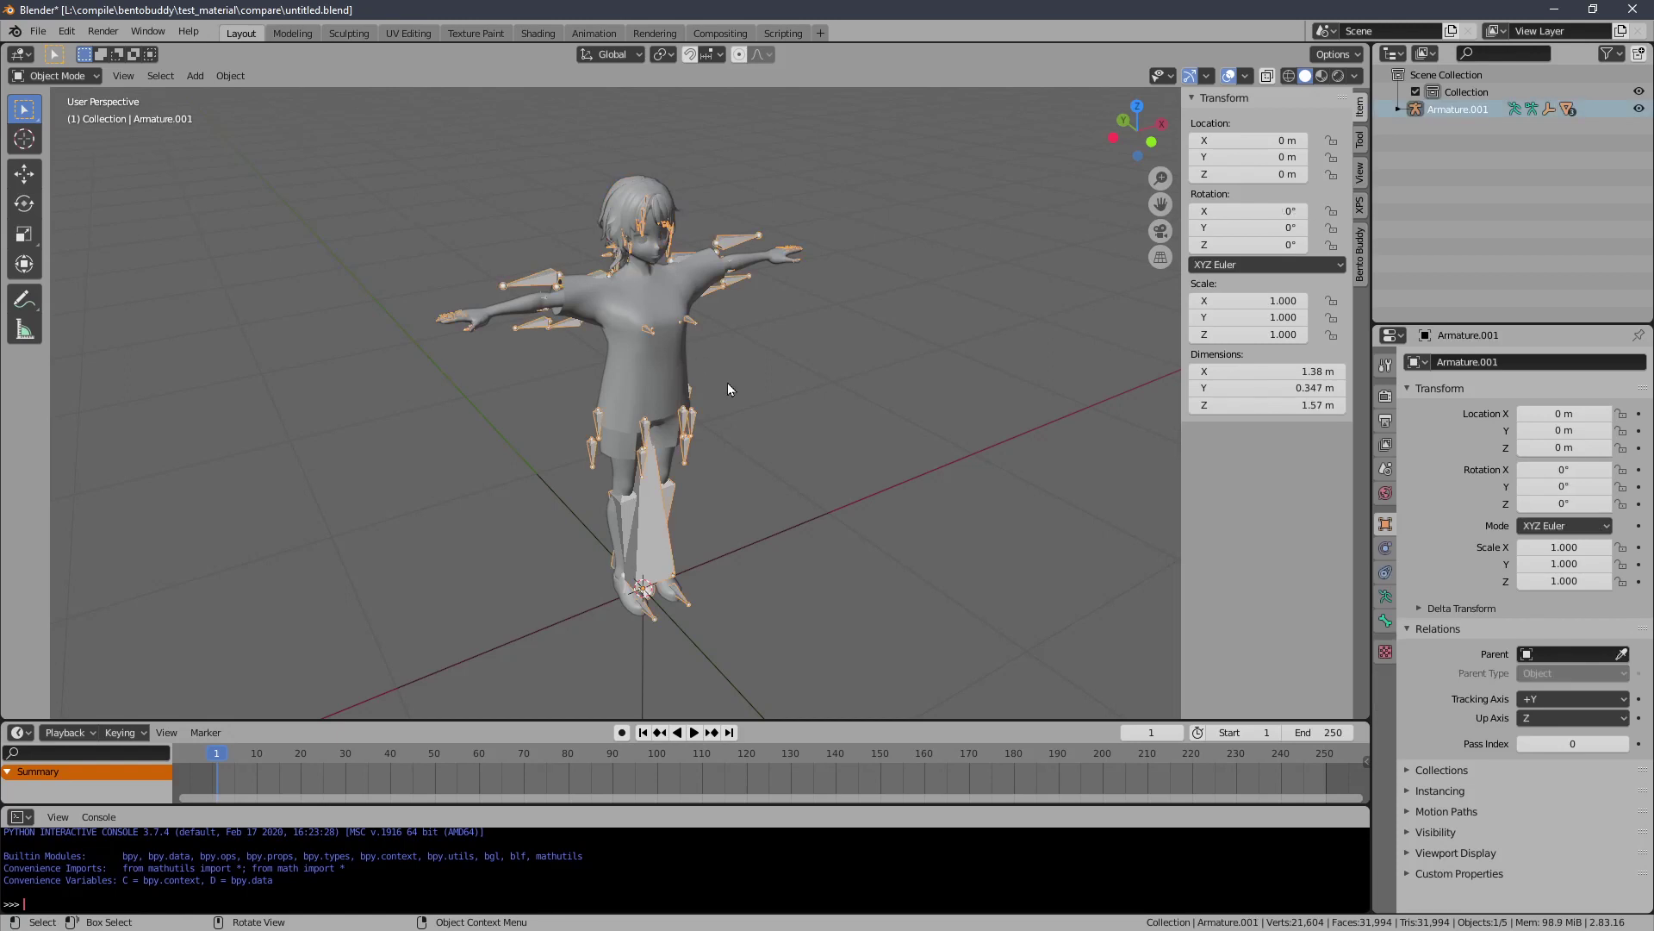
pyautogui.moveTo(728, 389); pyautogui.dragTo(746, 531, button='middle')
# Step: Delete the secondary empty, then select and inspect the Body mesh
pyautogui.click(701, 634)
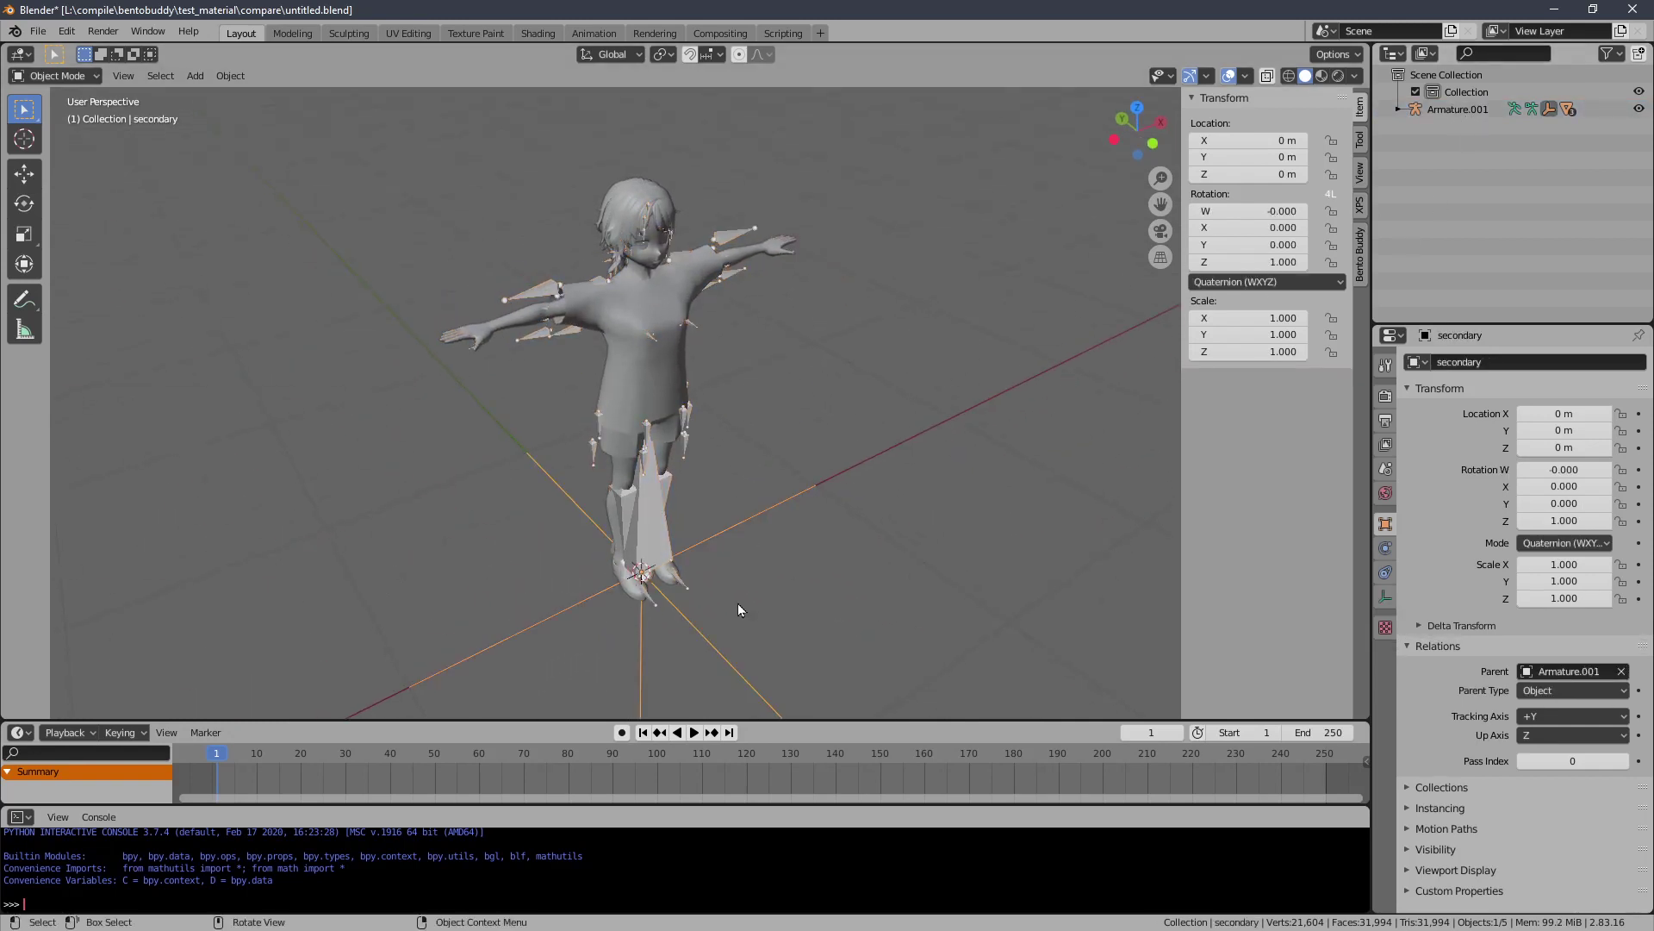
pyautogui.press('Delete')
pyautogui.click(660, 353)
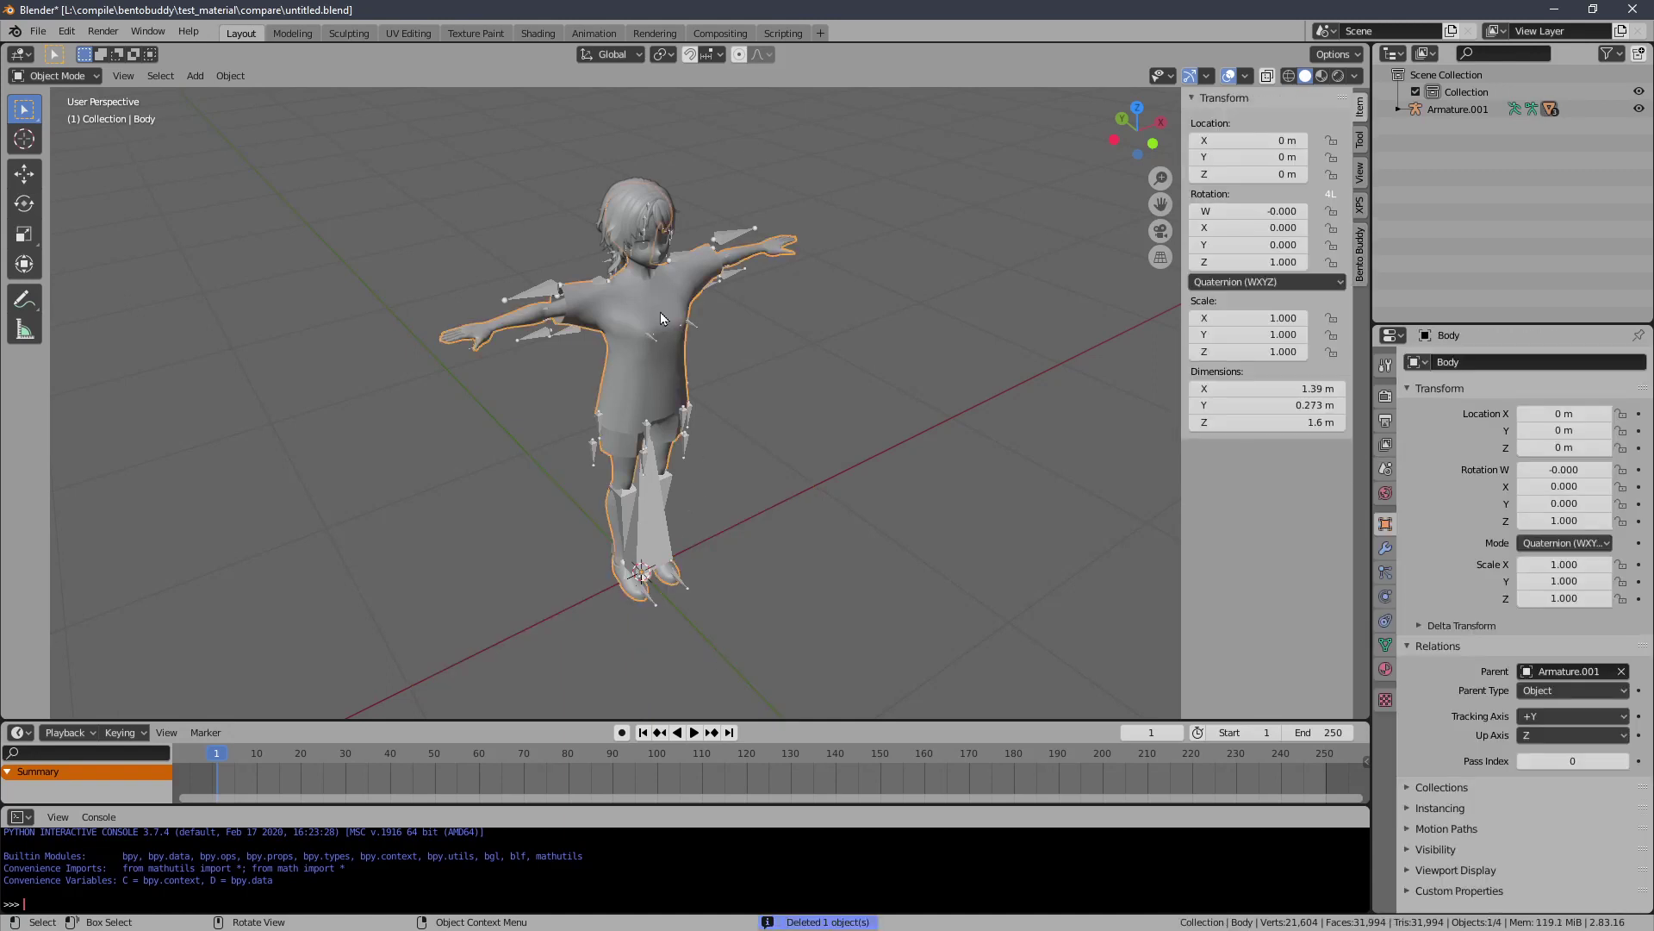
pyautogui.moveTo(660, 312); pyautogui.dragTo(709, 314, button='middle')
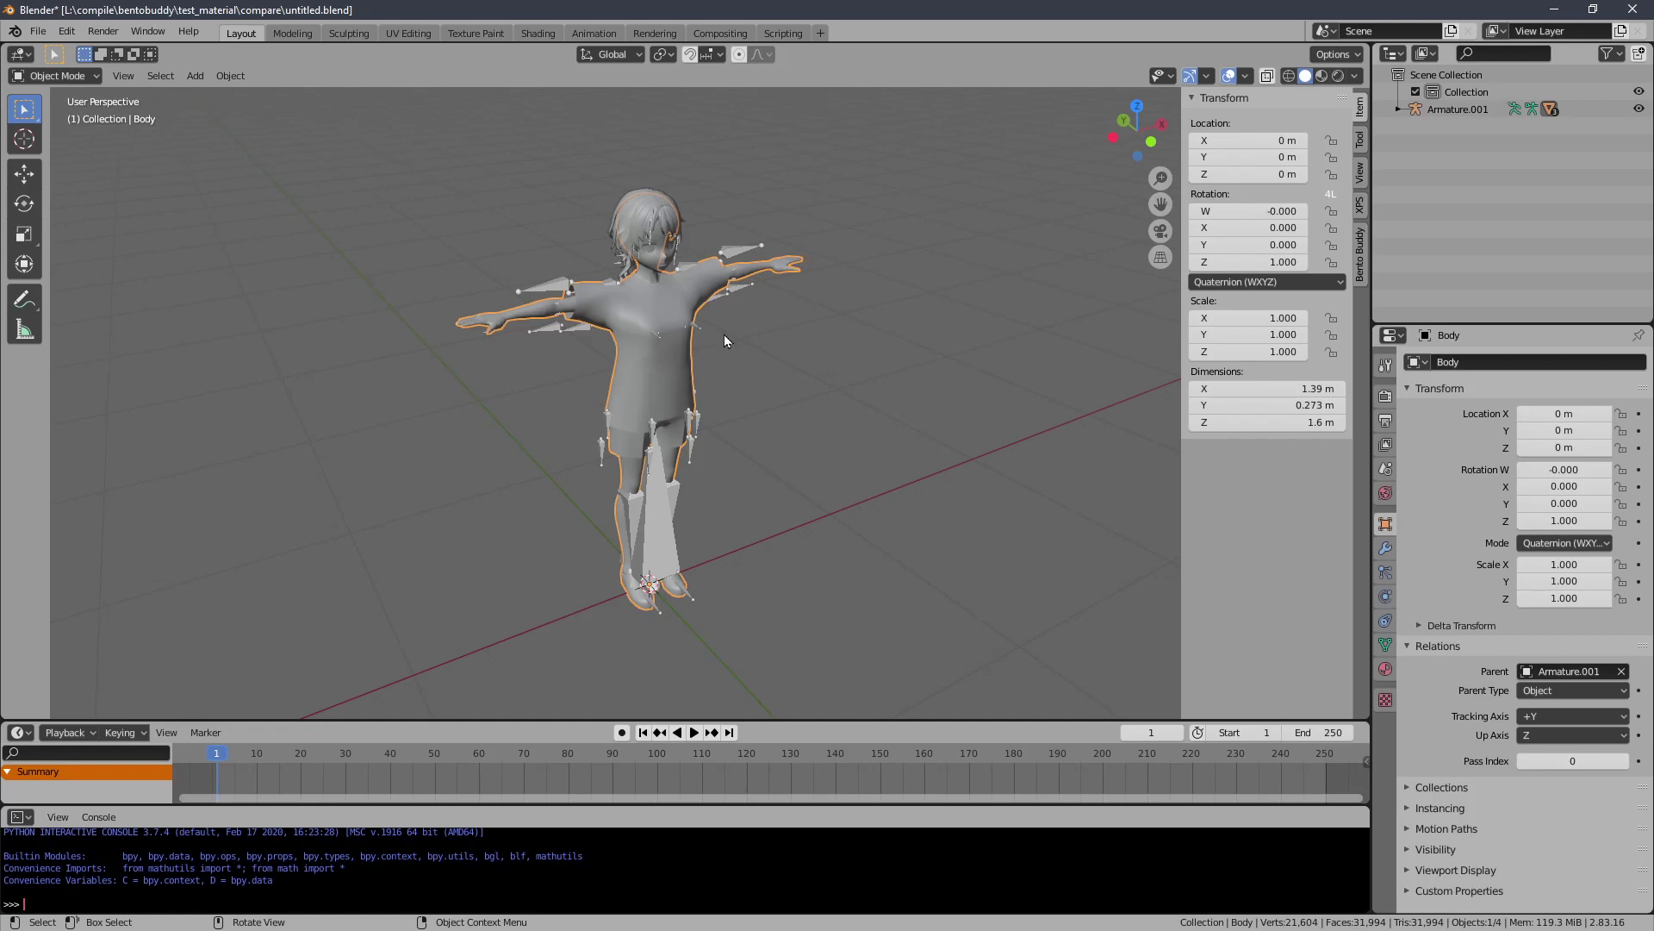
pyautogui.moveTo(724, 335); pyautogui.dragTo(679, 334, button='middle')
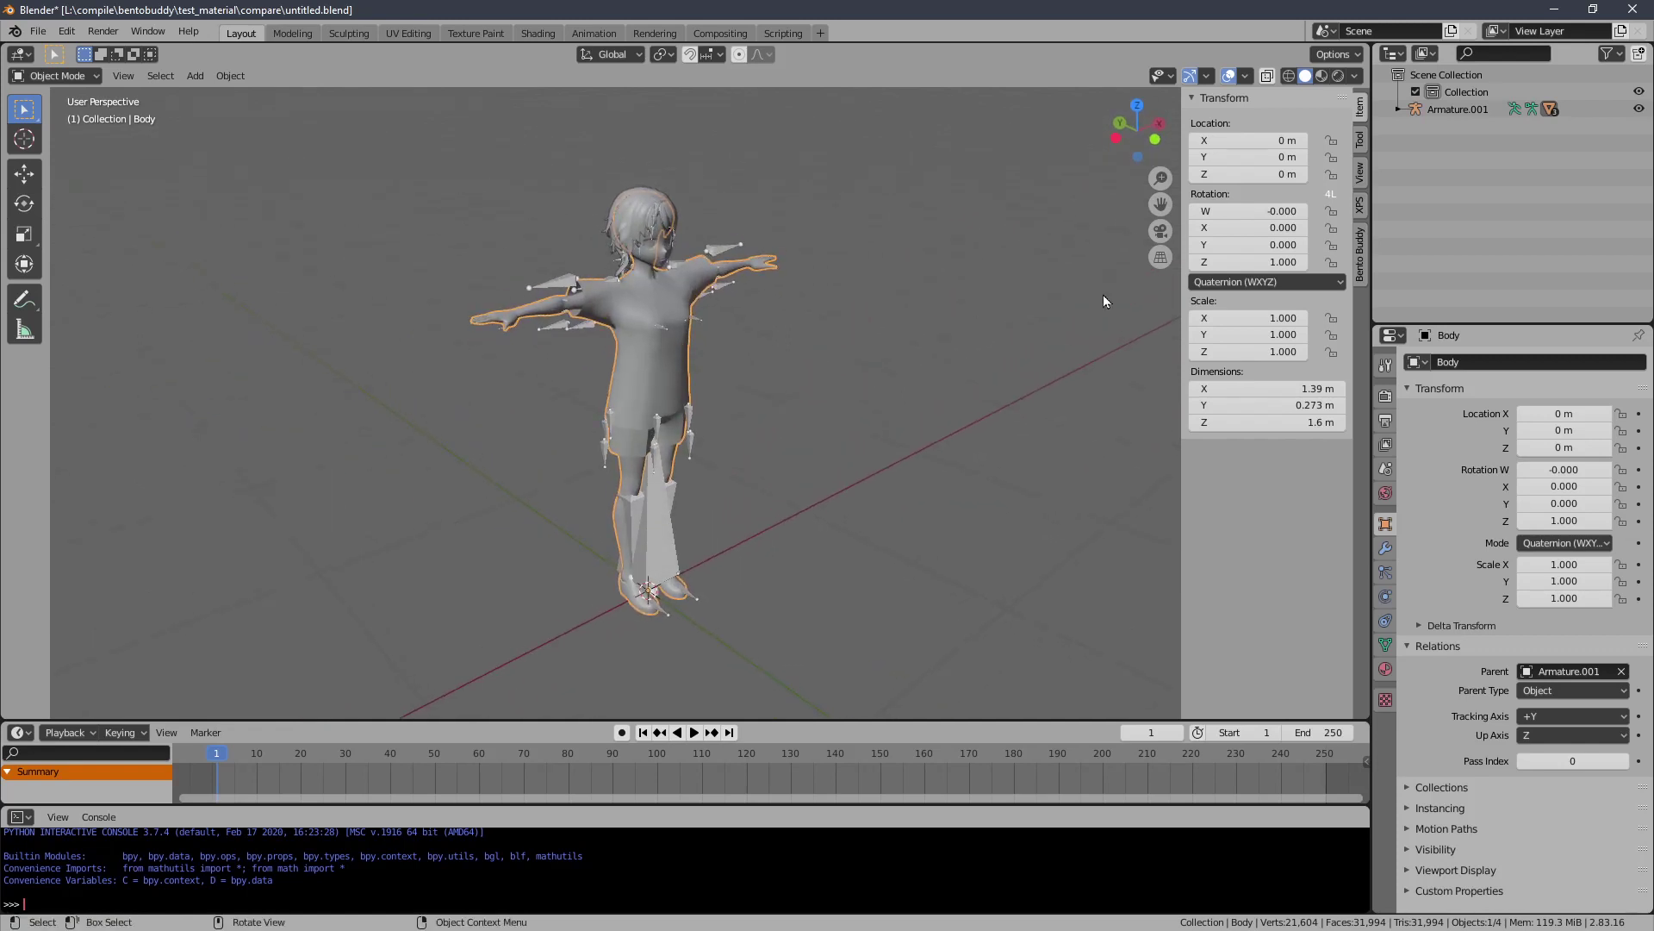
# Step: Show the Bento Buddy tools and save the blend file
pyautogui.click(1360, 259)
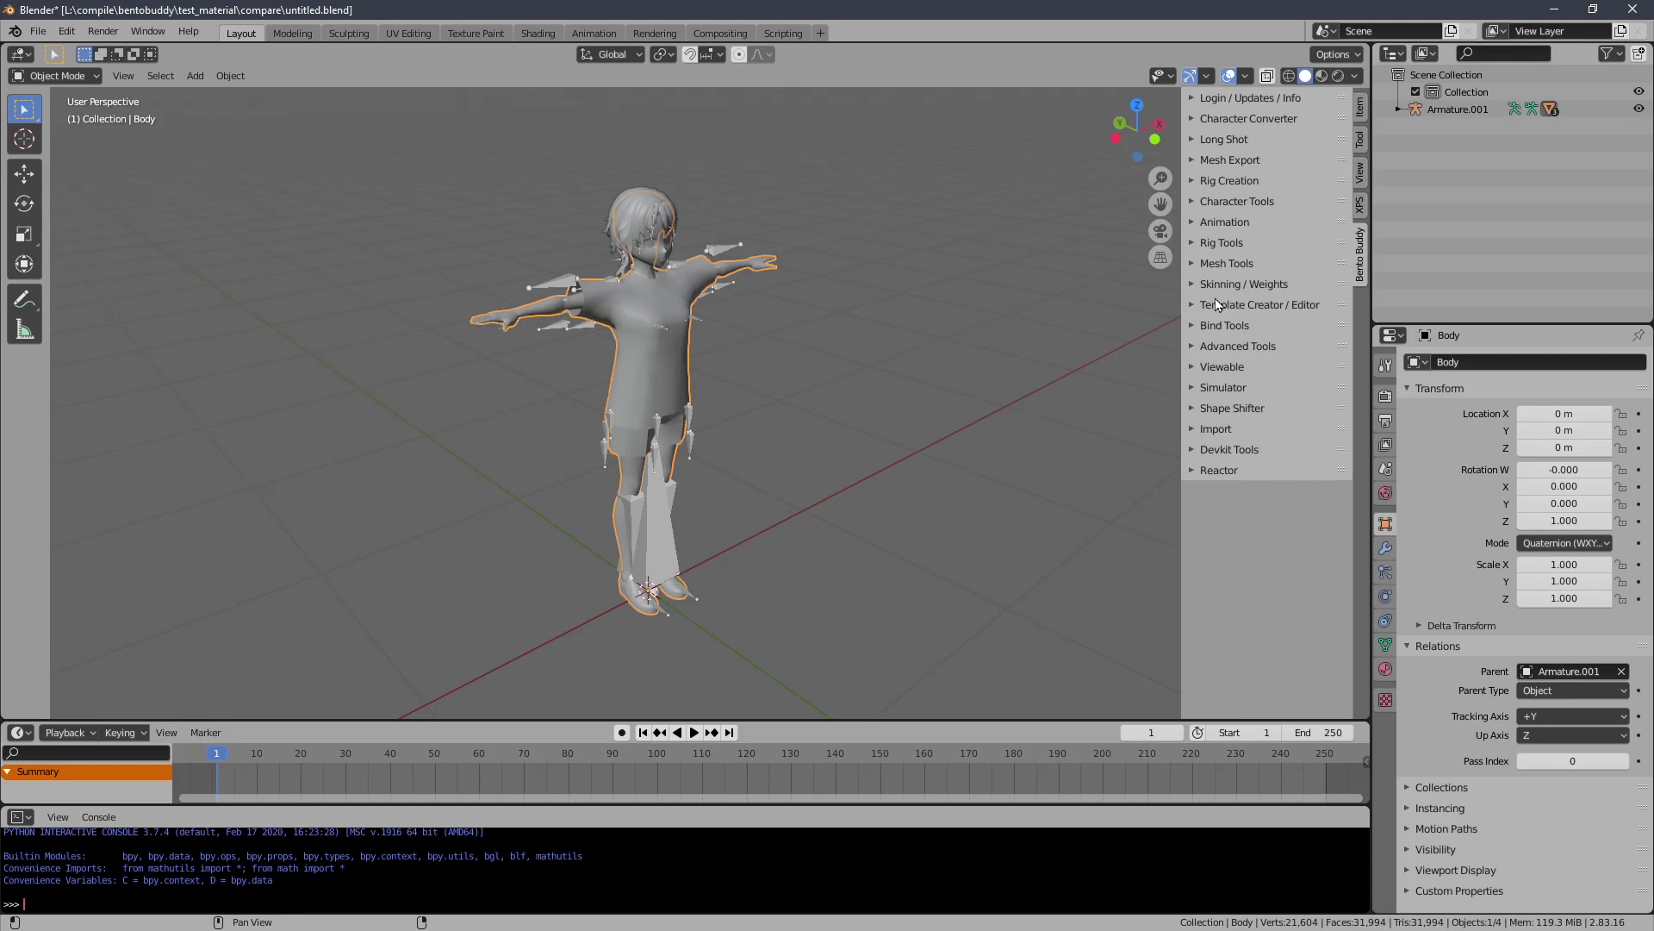
pyautogui.moveTo(847, 328); pyautogui.dragTo(836, 333, button='middle')
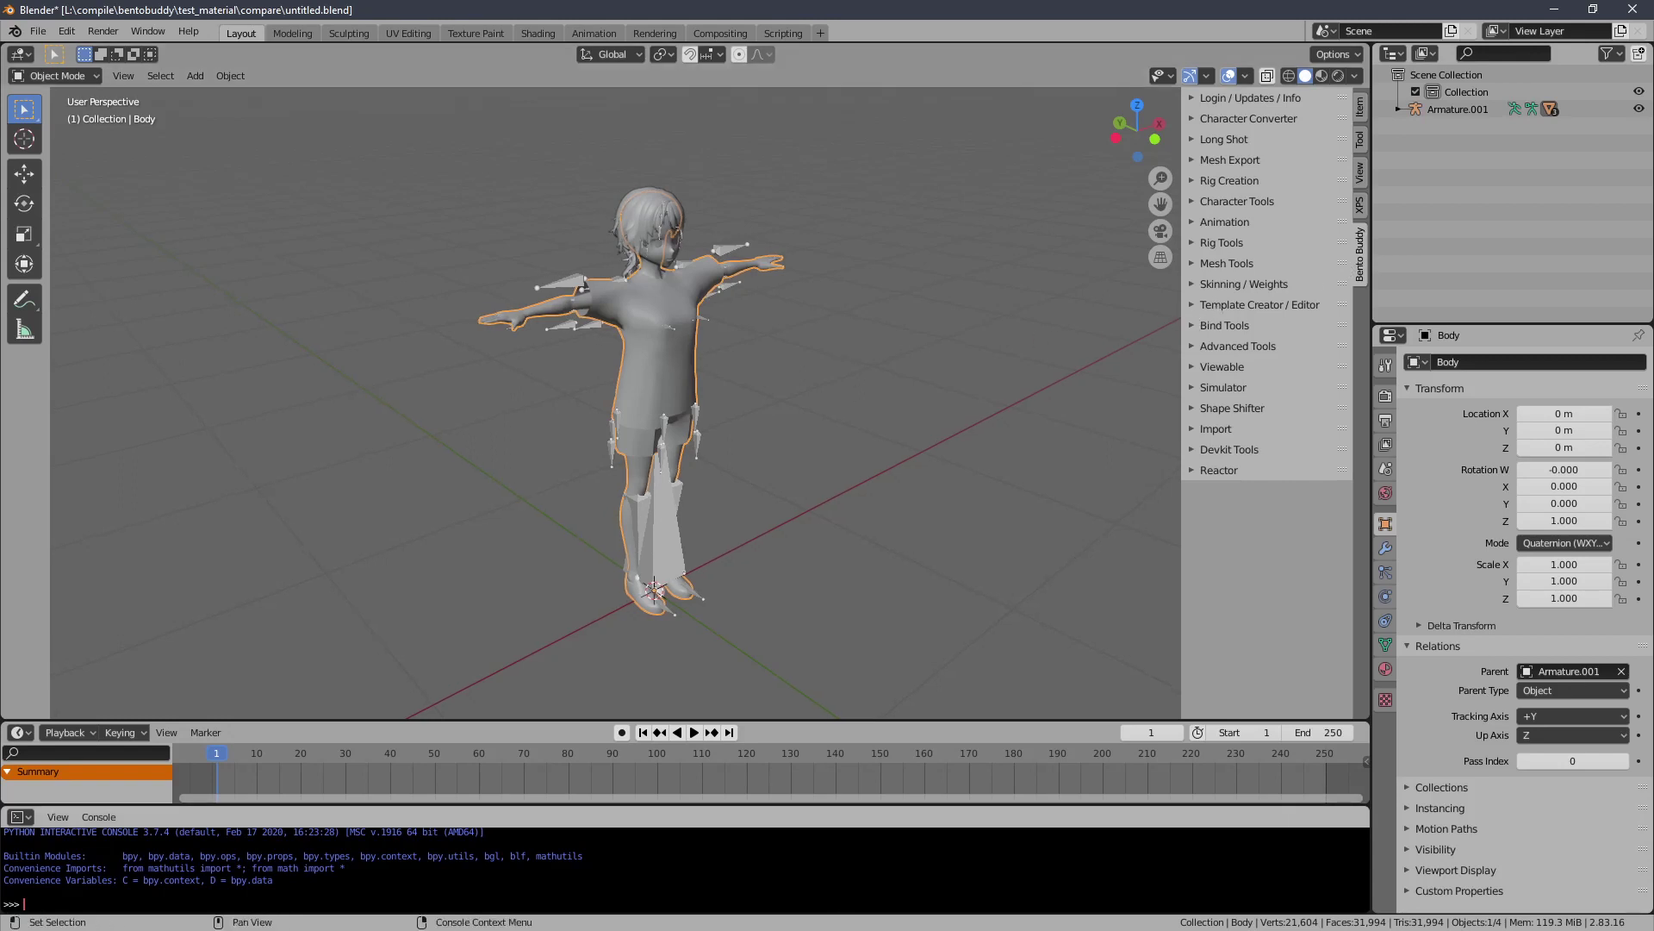
pyautogui.hotkey('ctrl', 's')
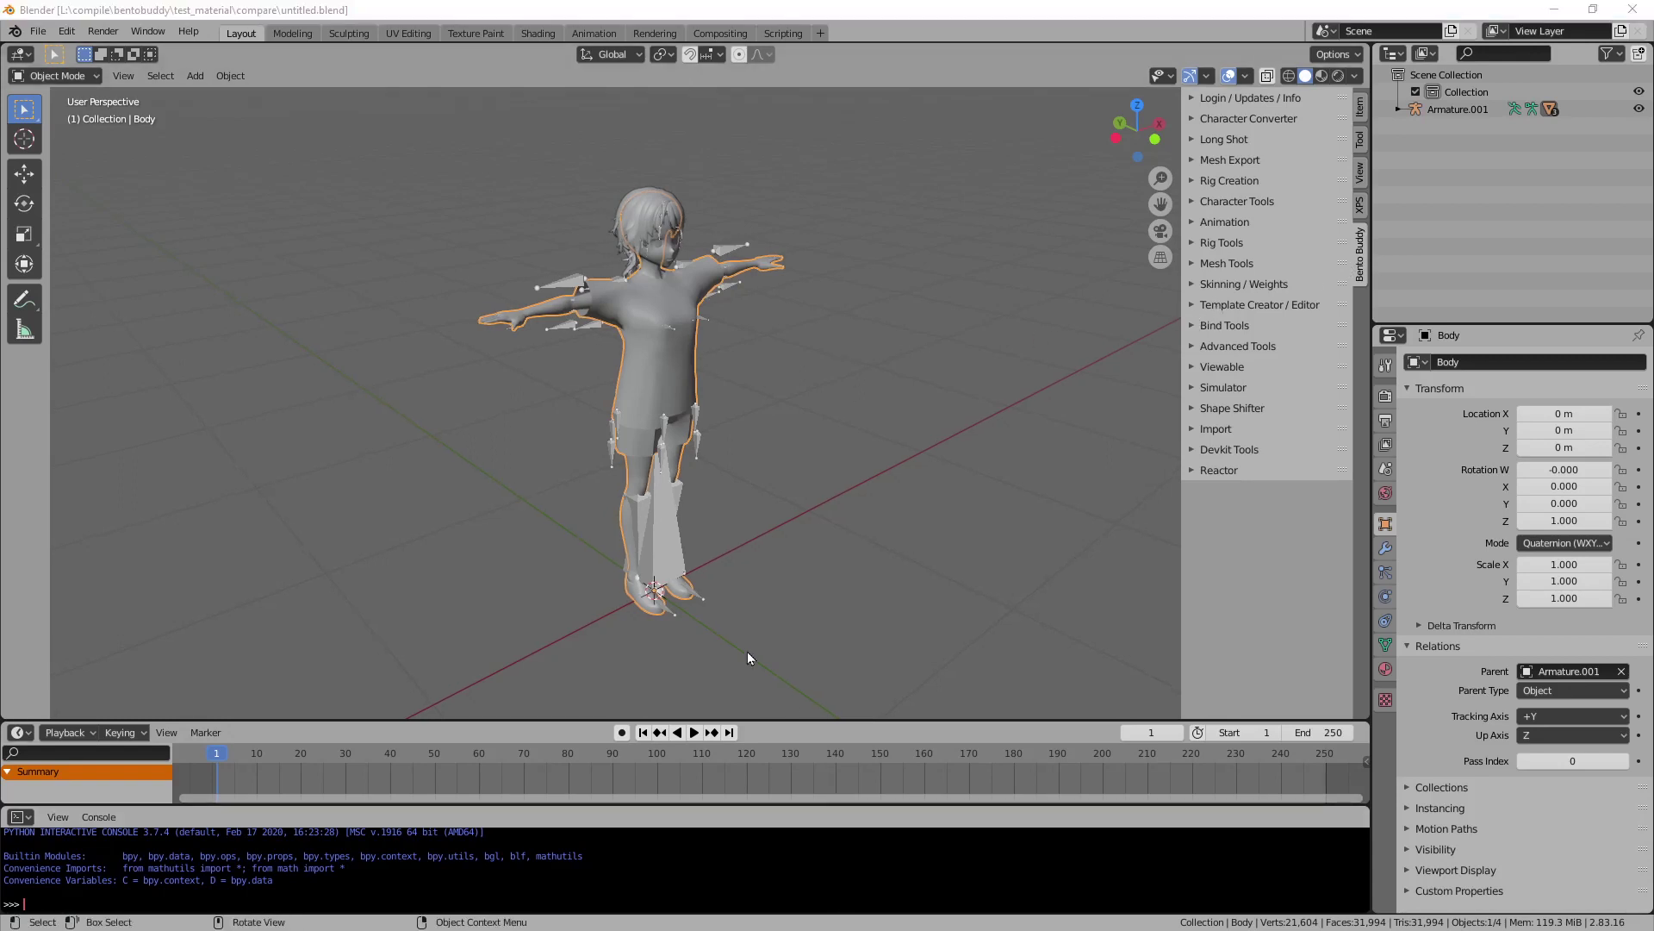
# Step: Load the Vroid_1.9+.bbm map onto Armature.001 in Character Converter
pyautogui.click(668, 536)
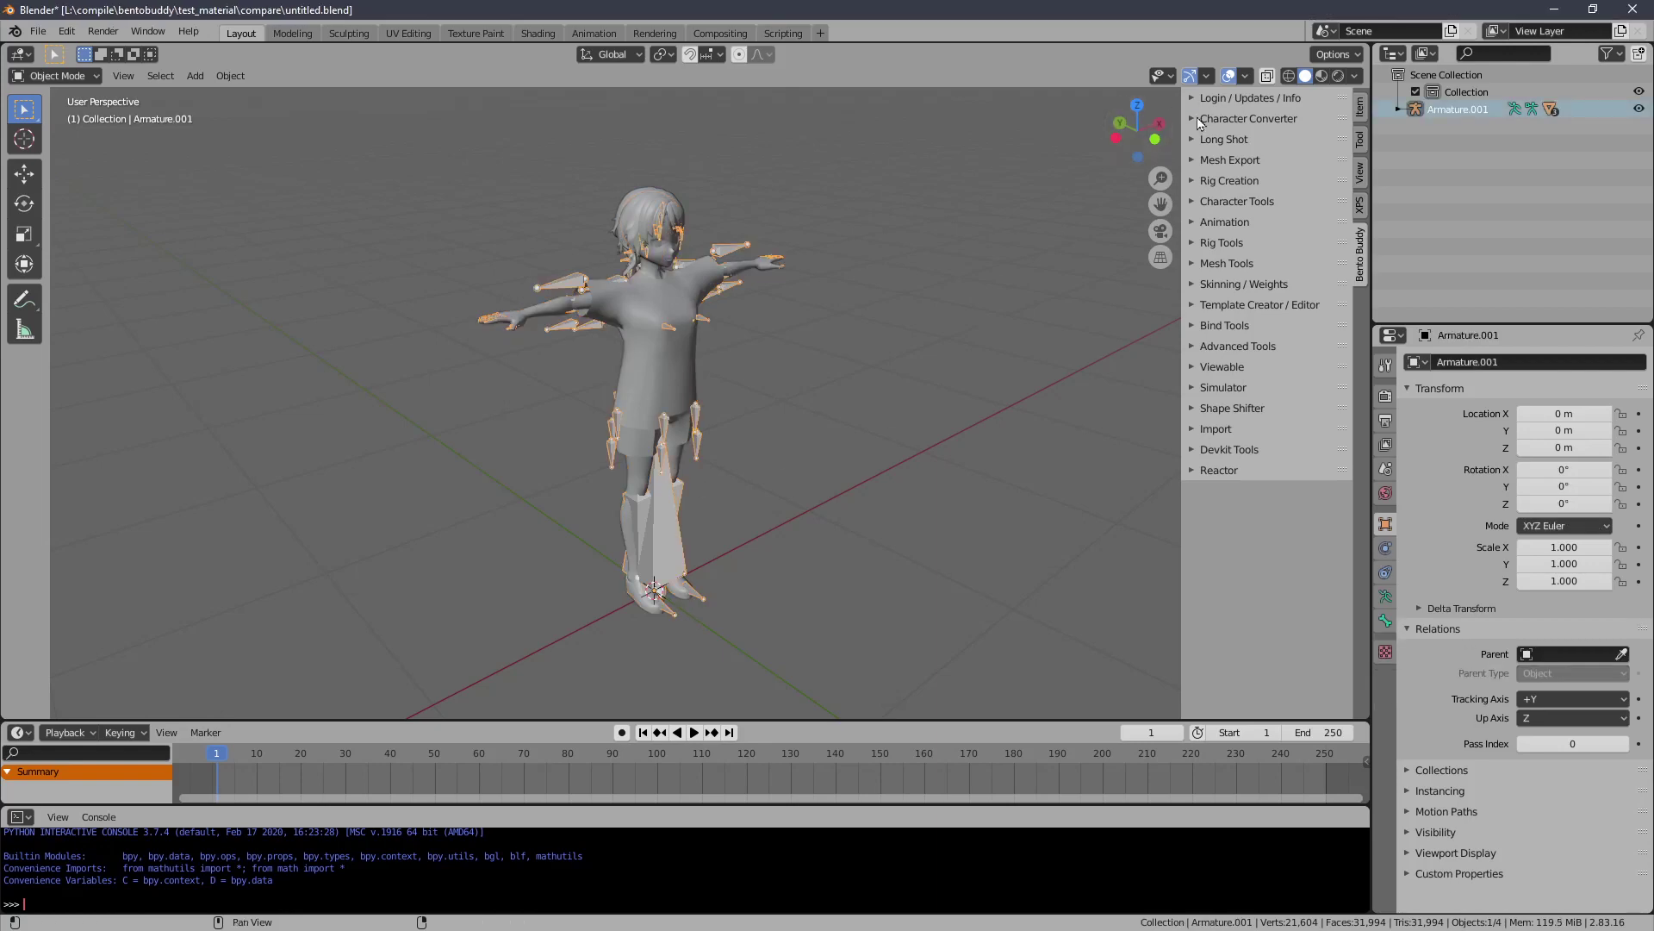
pyautogui.click(1232, 118)
pyautogui.moveTo(1179, 152); pyautogui.dragTo(1059, 153)
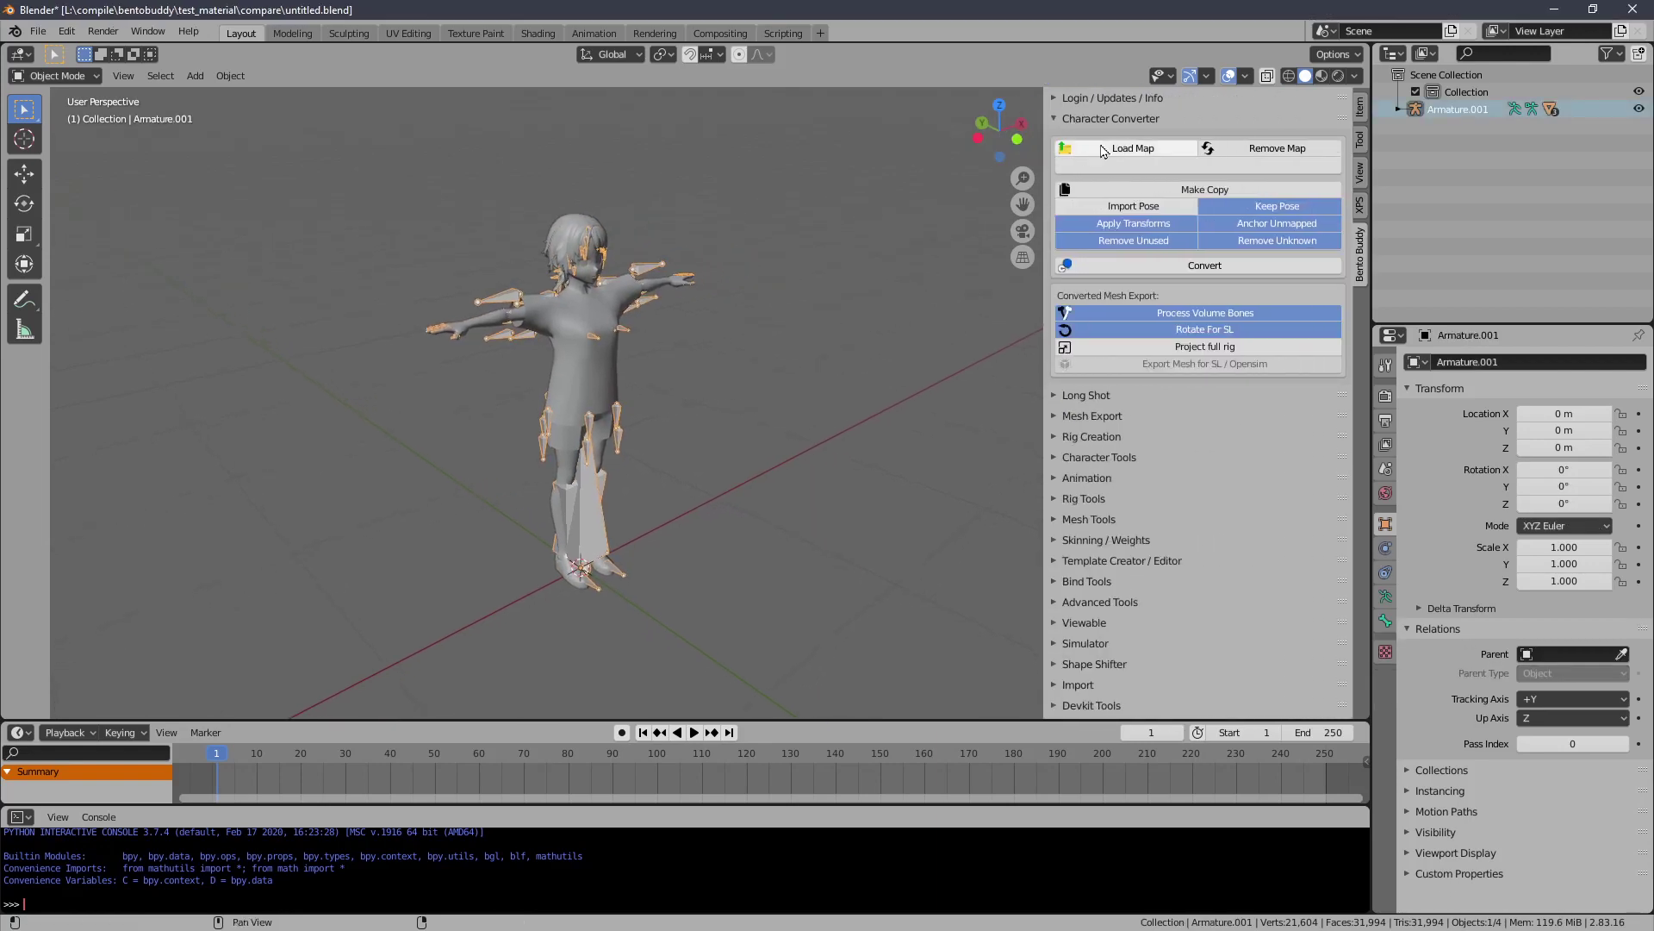
pyautogui.click(1112, 149)
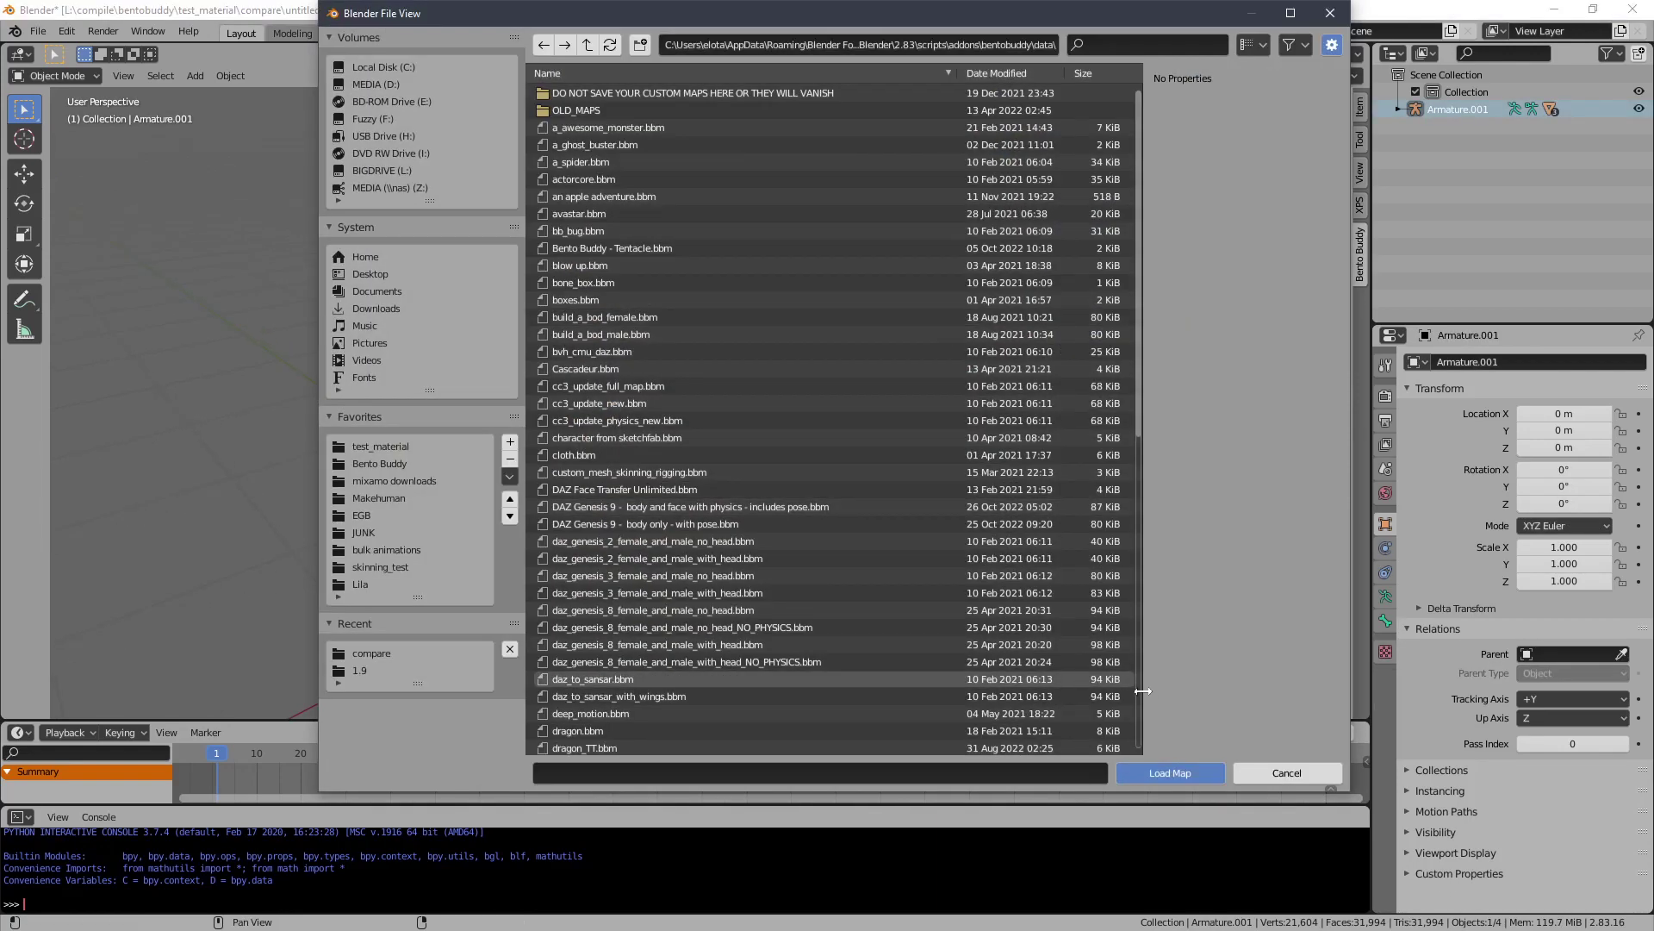
pyautogui.scroll(-10, 1140, 695)
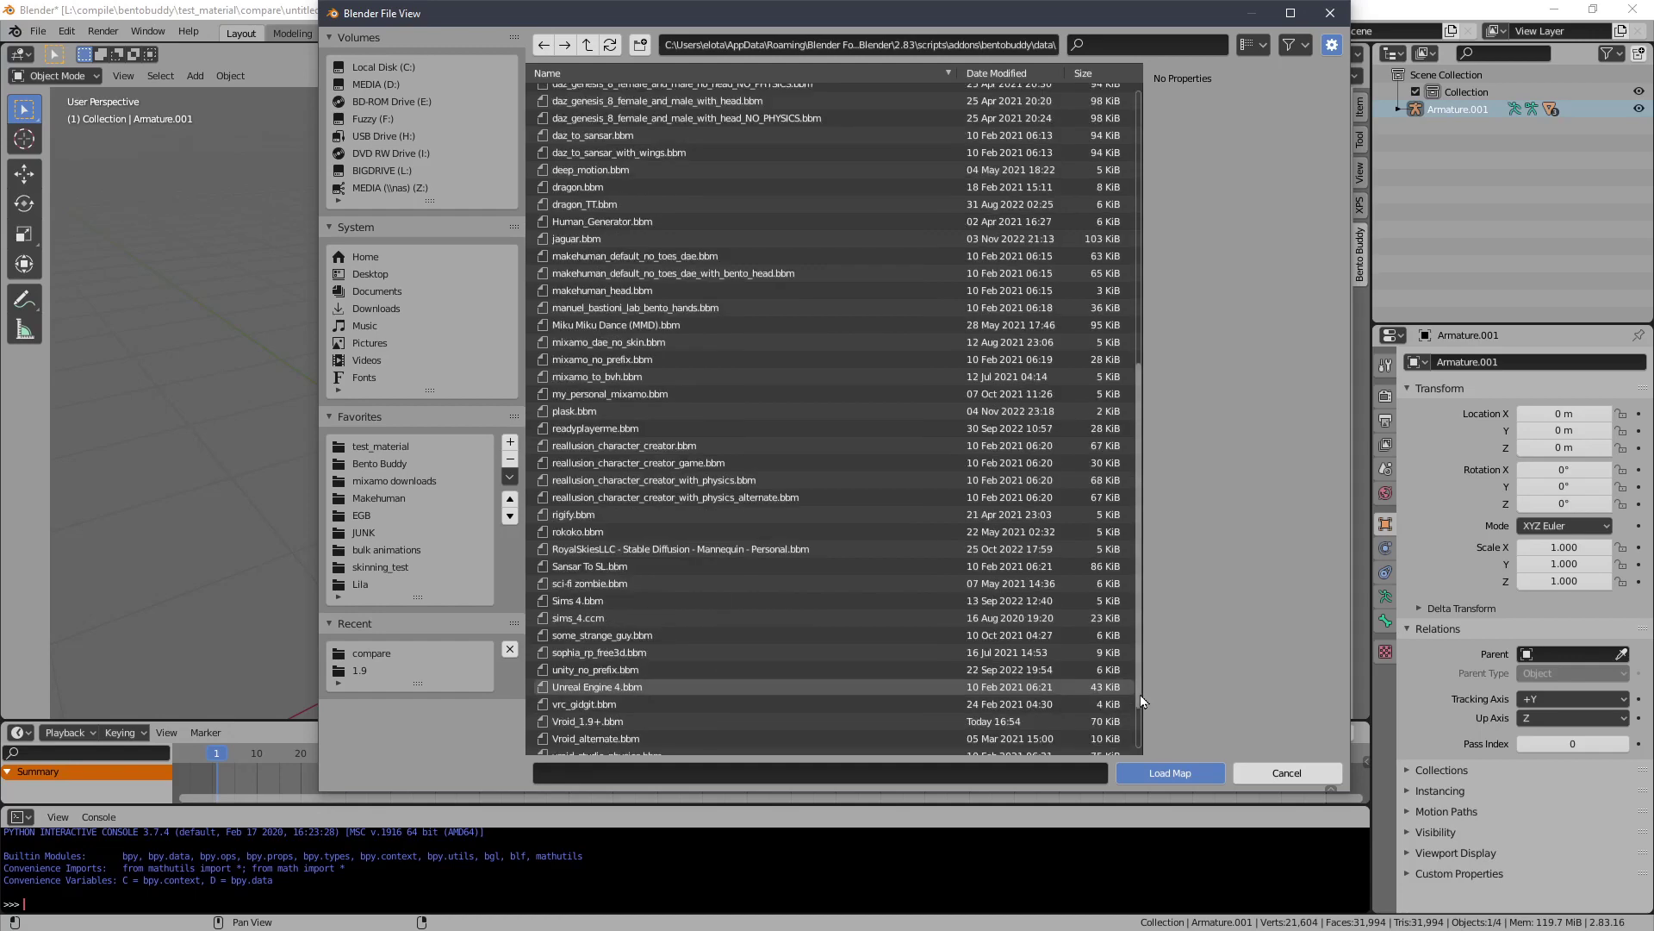
pyautogui.click(621, 723)
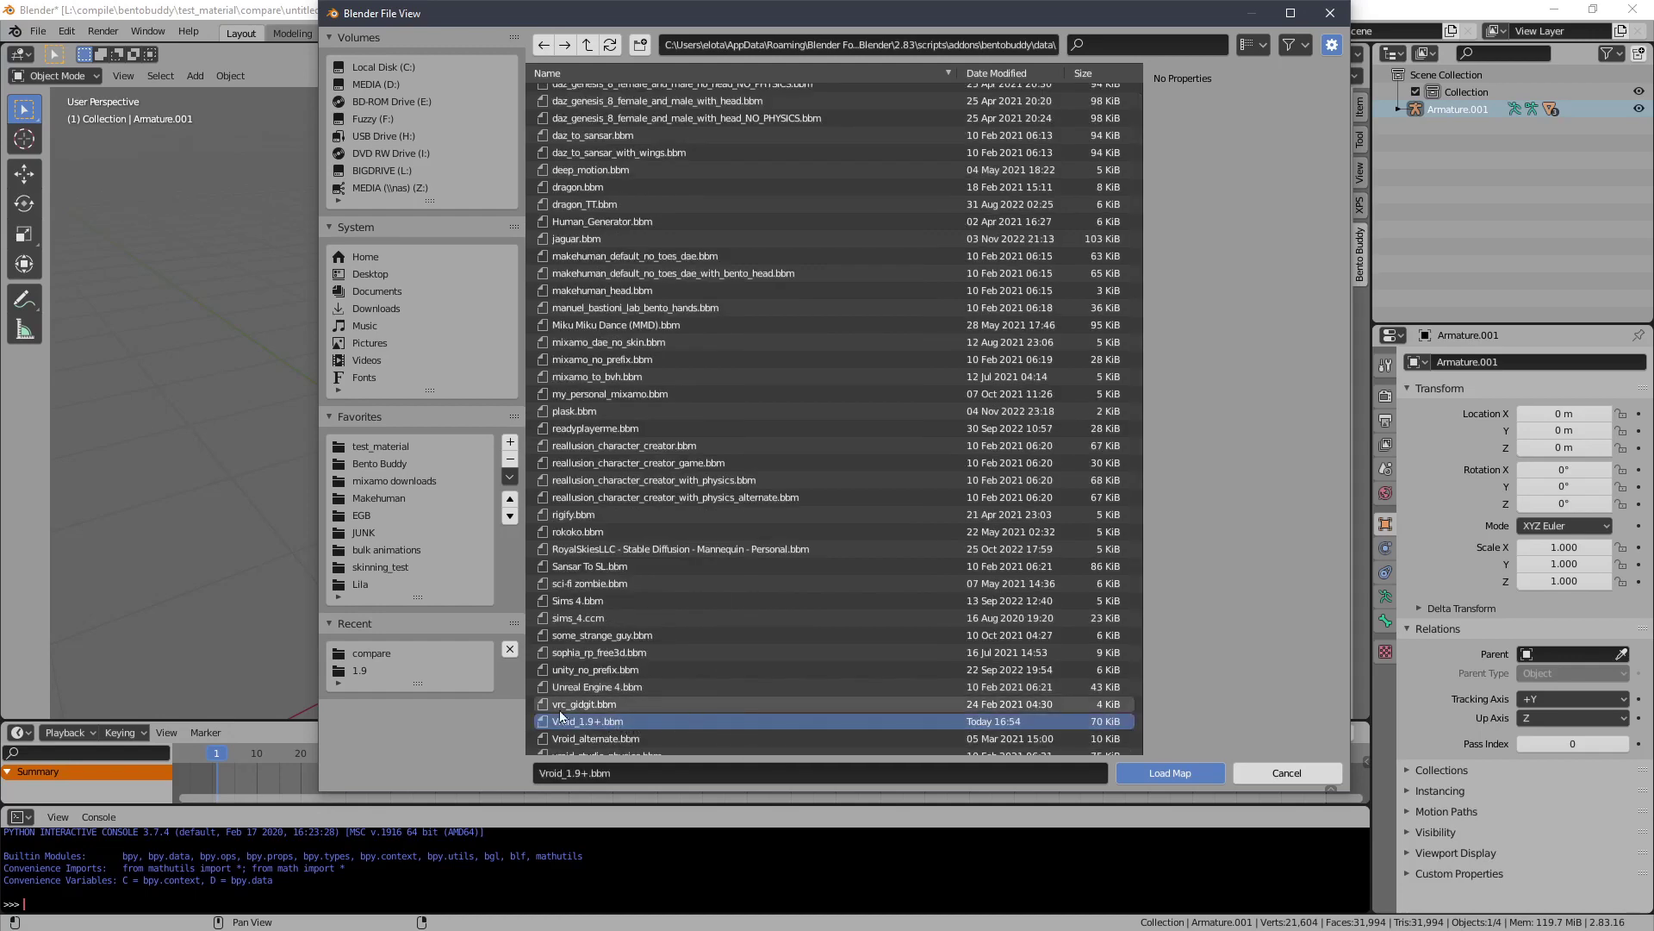
pyautogui.click(1159, 773)
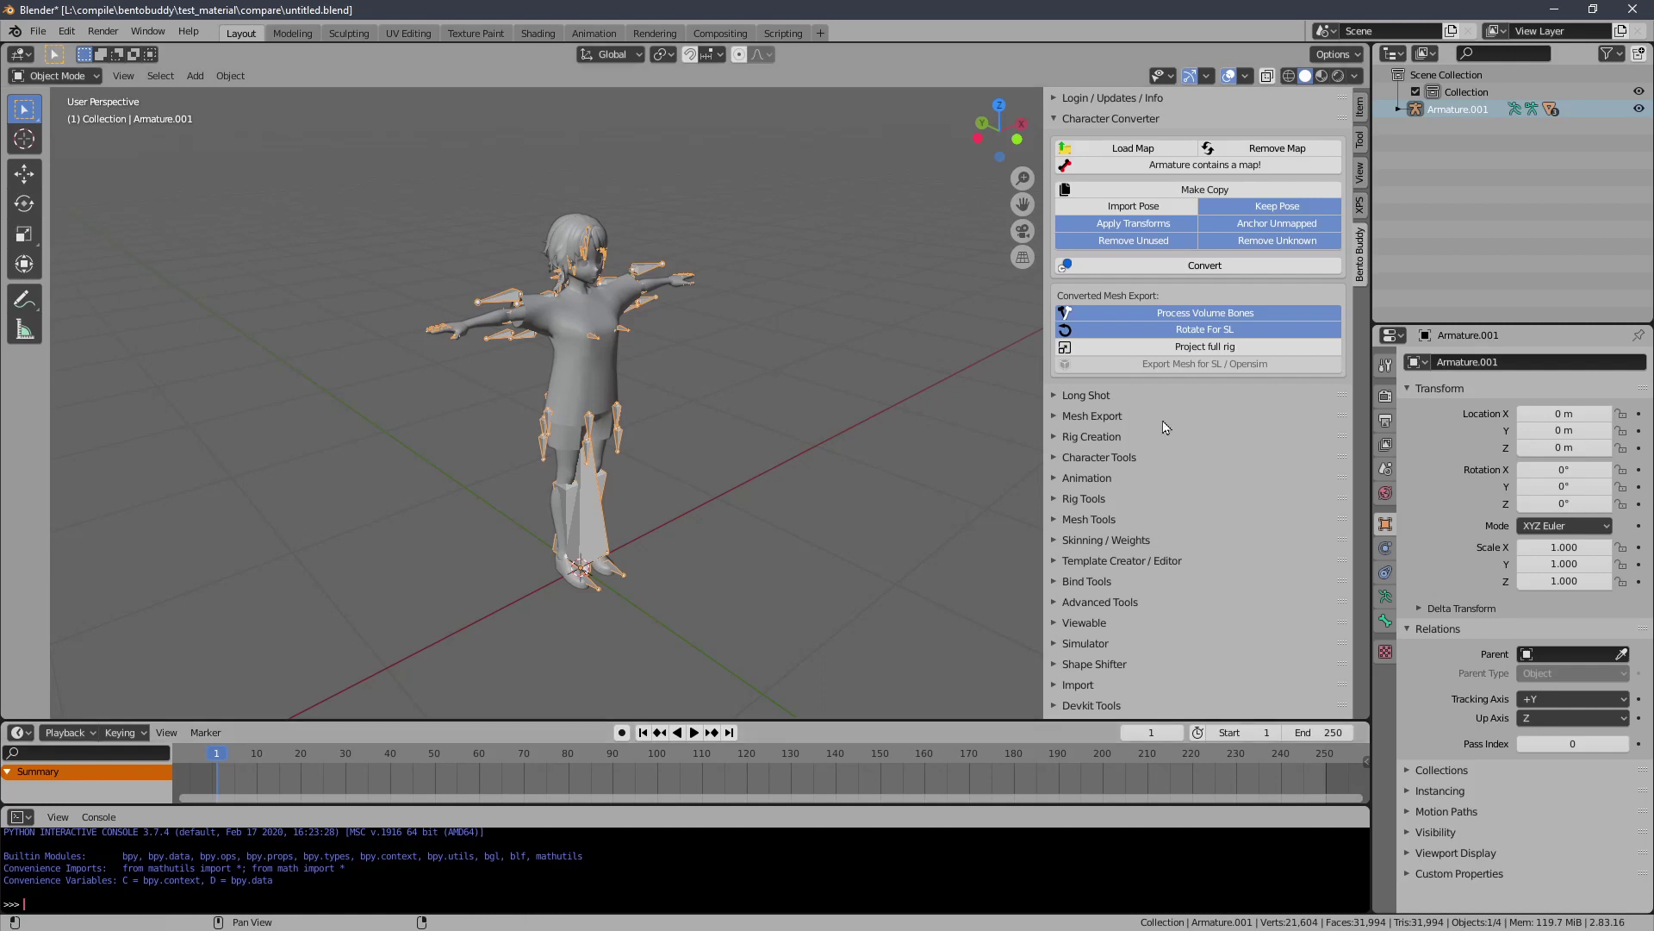
# Step: Convert the VRoid character to the SL rig with Import Pose and Make Copy enabled
pyautogui.click(1111, 210)
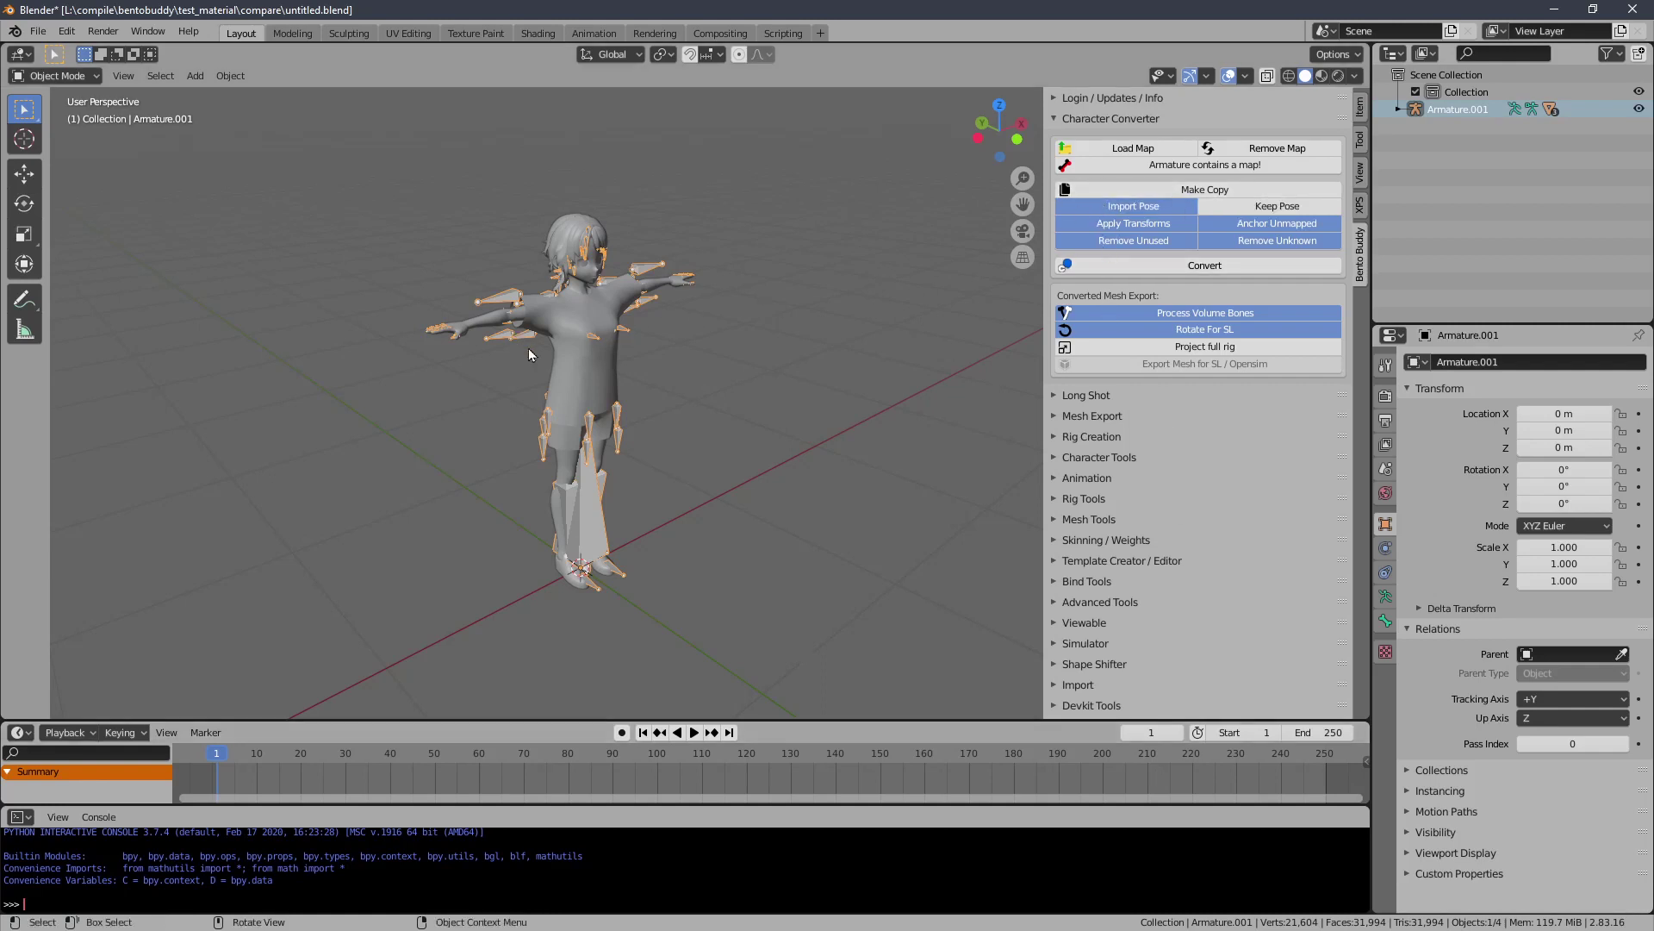
pyautogui.moveTo(529, 354); pyautogui.dragTo(344, 570, button='middle')
pyautogui.scroll(5, 552, 327)
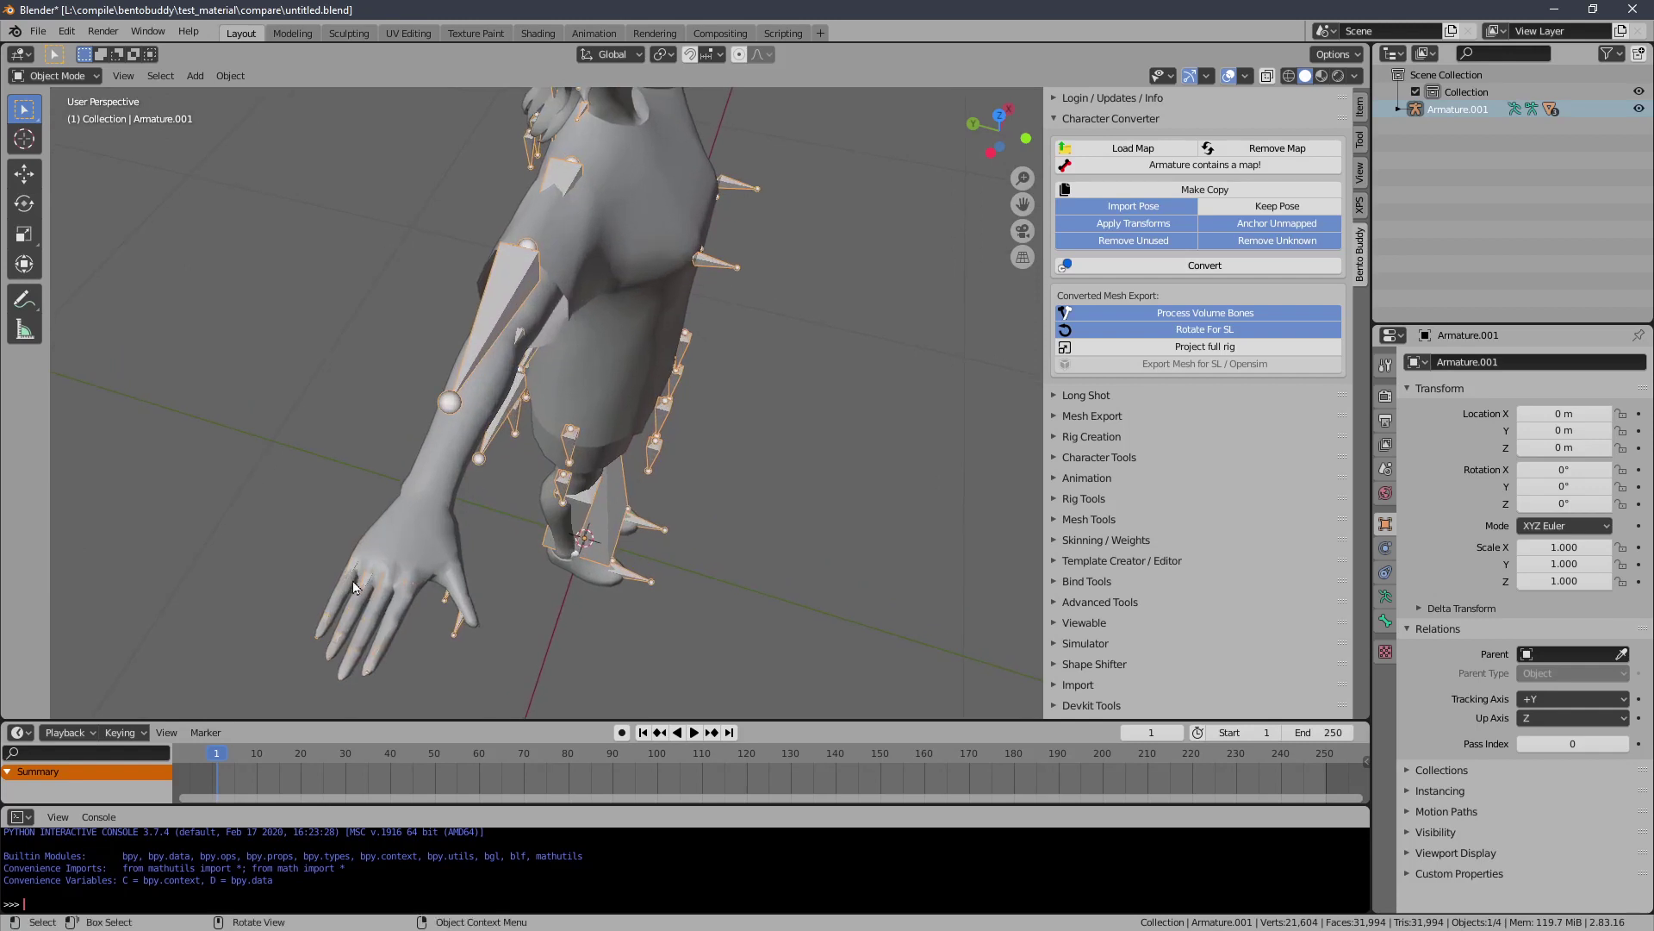
pyautogui.scroll(-4, 462, 380)
pyautogui.moveTo(462, 380)
pyautogui.mouseDown(button='middle')
pyautogui.moveTo(458, 488)
pyautogui.moveTo(491, 394)
pyautogui.mouseUp(button='middle')
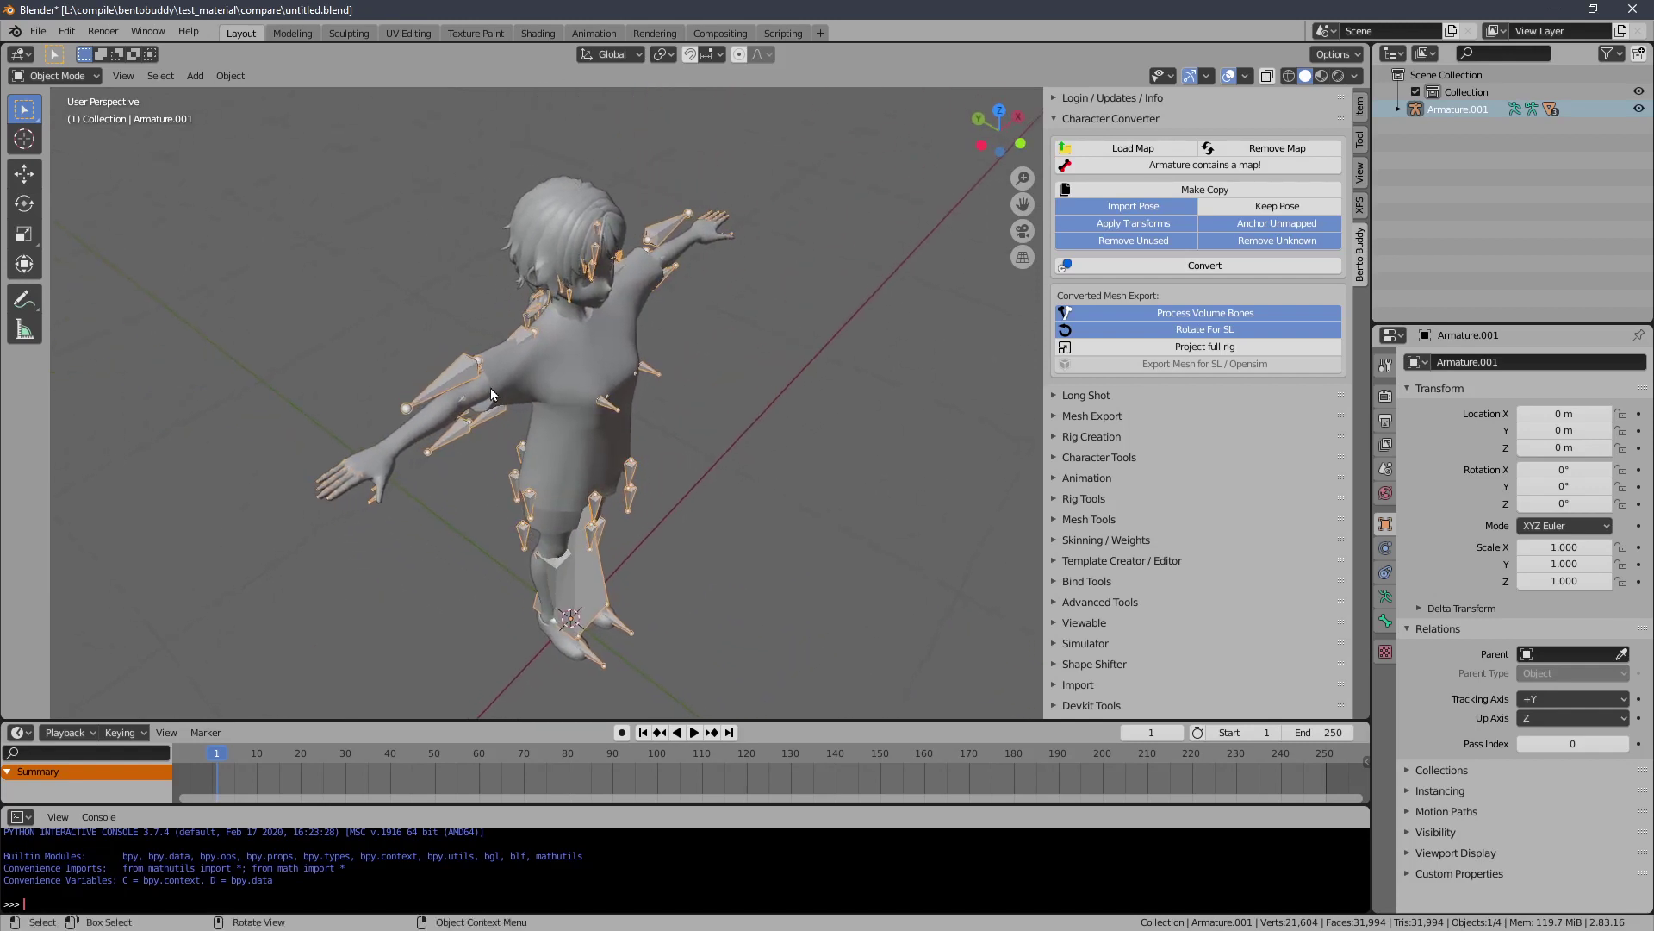
pyautogui.click(1120, 191)
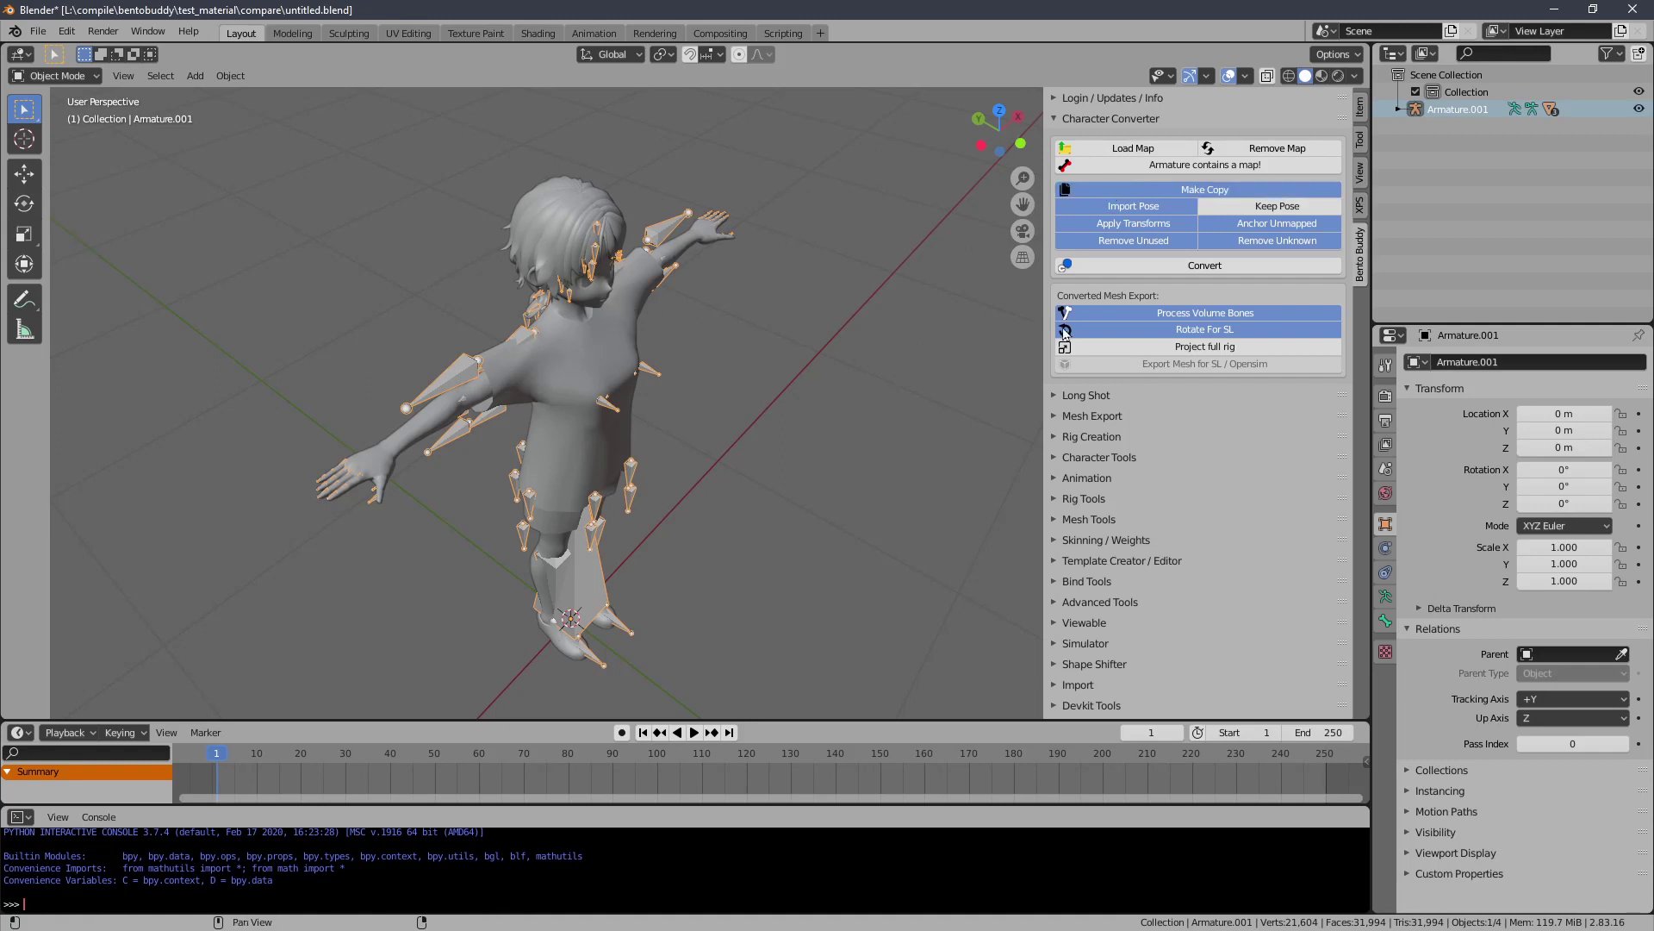
pyautogui.click(1118, 269)
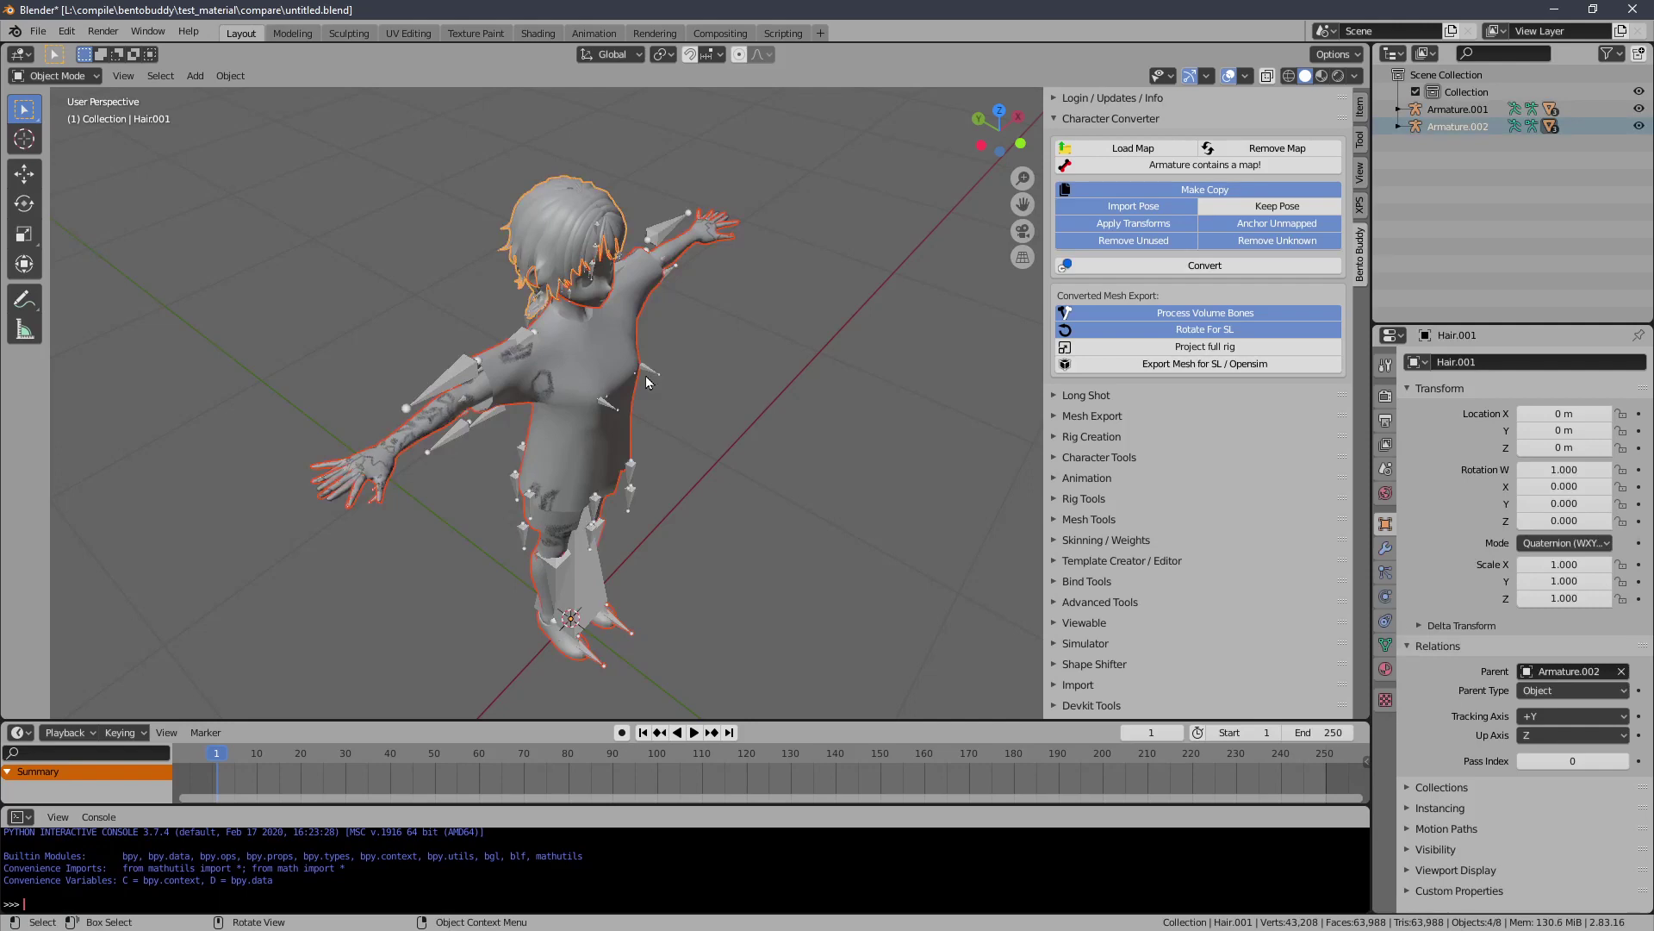
# Step: Check the converted meshes by moving them off the original body, then cancel the move
pyautogui.moveTo(420, 579); pyautogui.dragTo(514, 550, button='middle')
pyautogui.scroll(5, 524, 464)
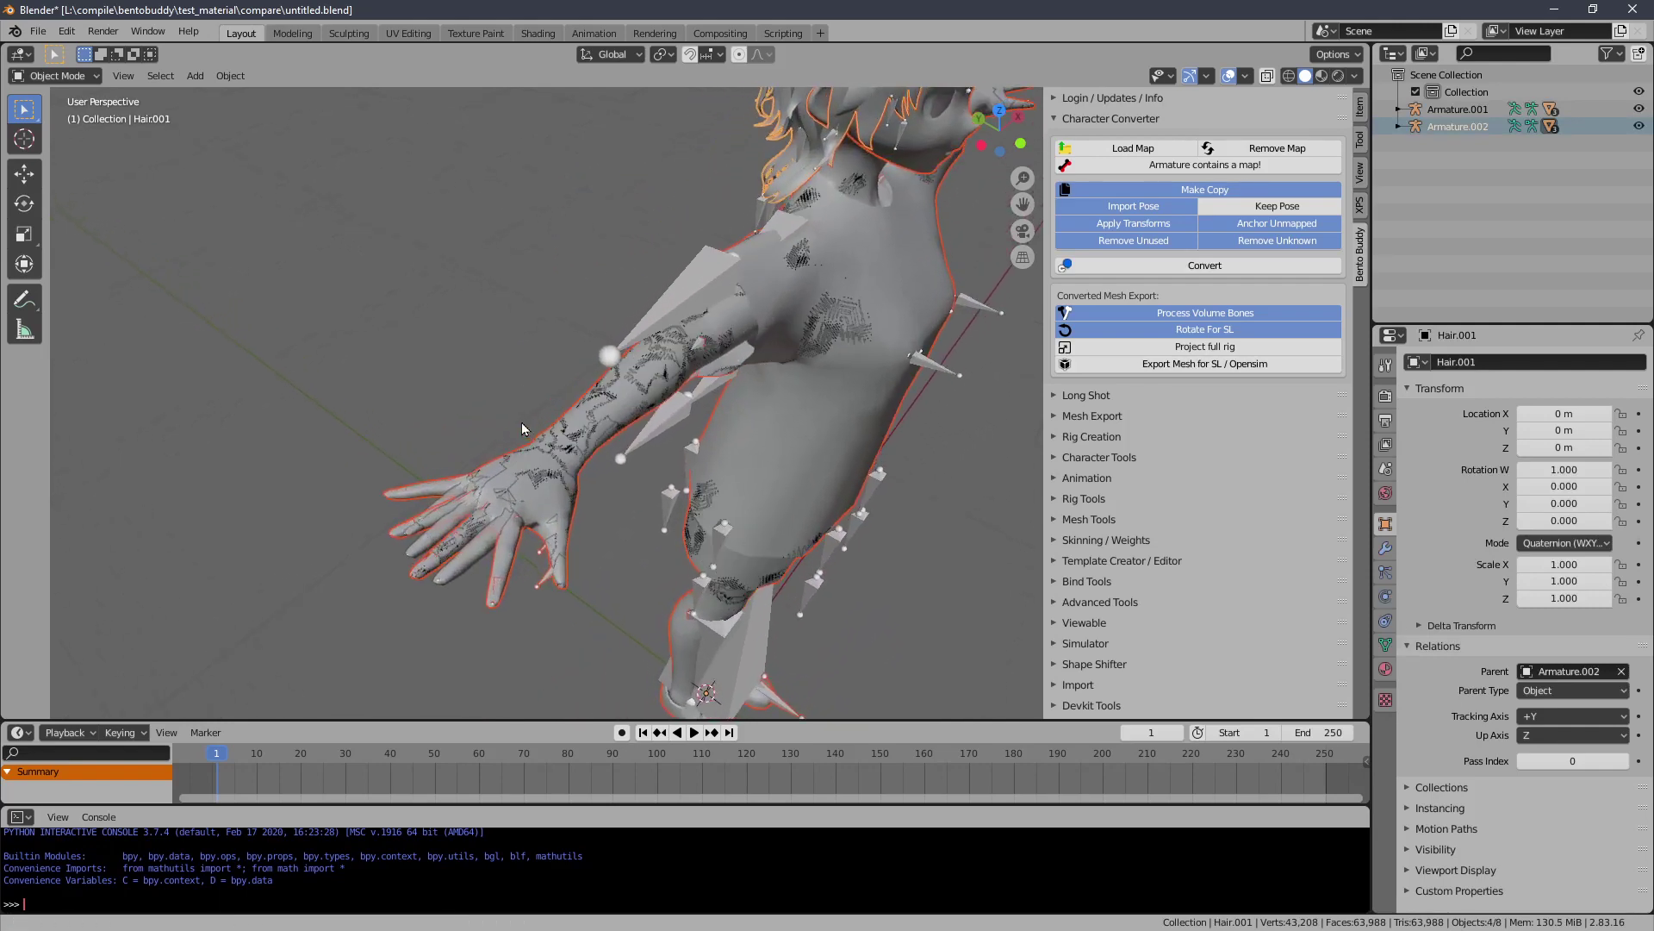
pyautogui.press('g')
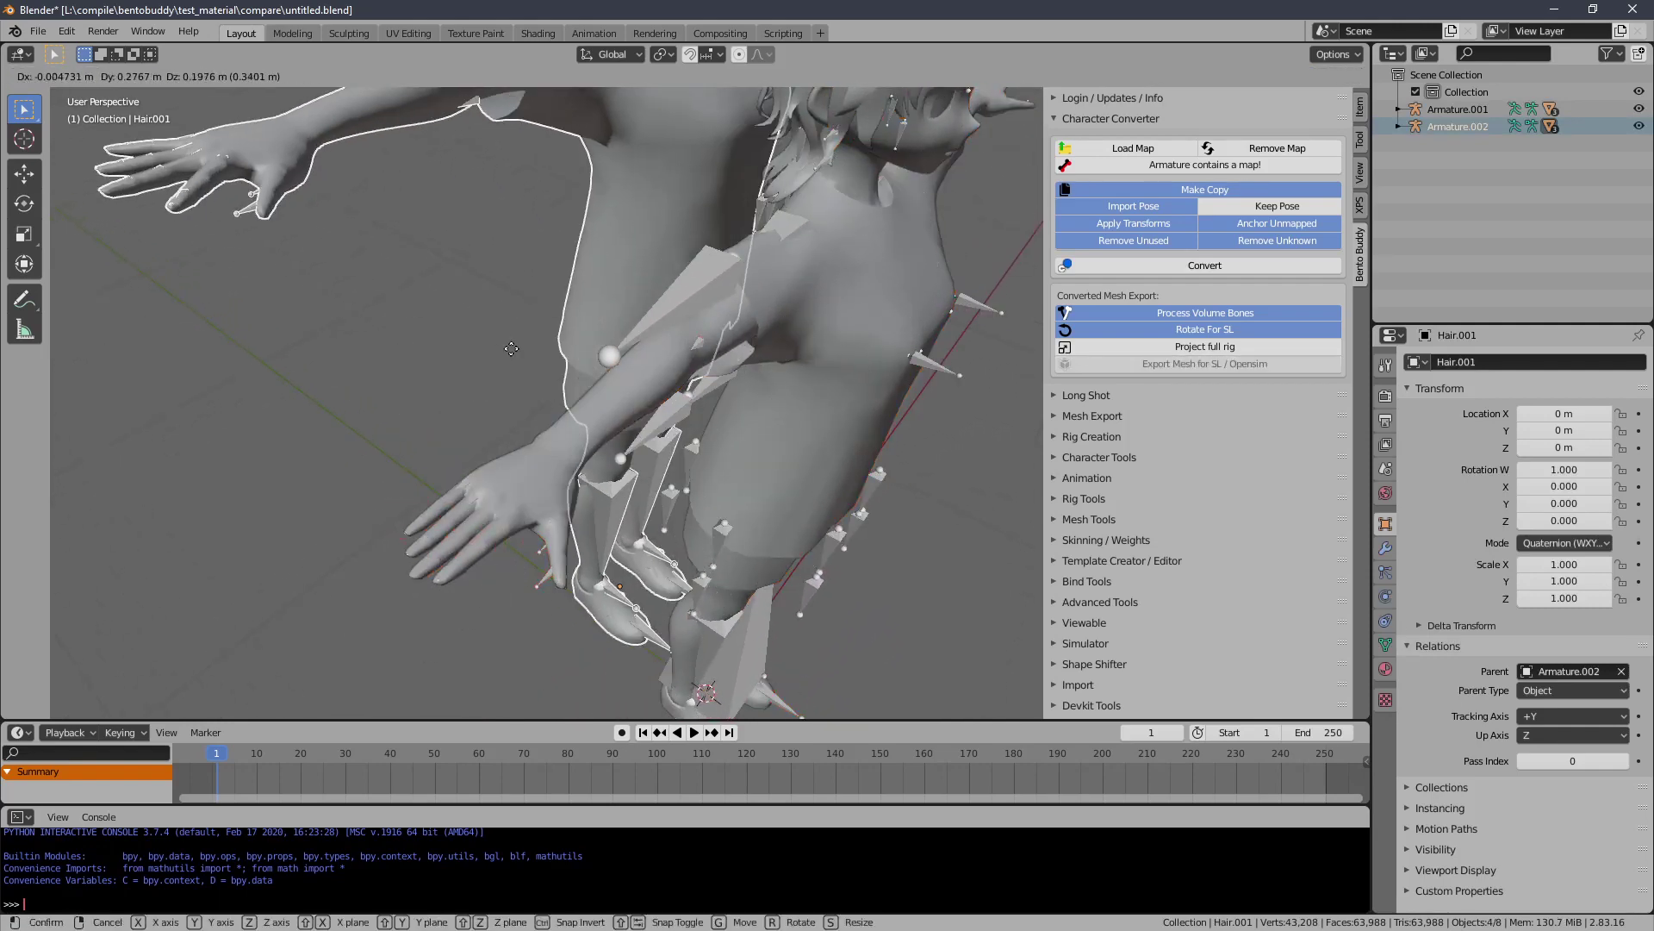
pyautogui.rightClick(576, 419)
pyautogui.moveTo(576, 420); pyautogui.dragTo(723, 387, button='middle')
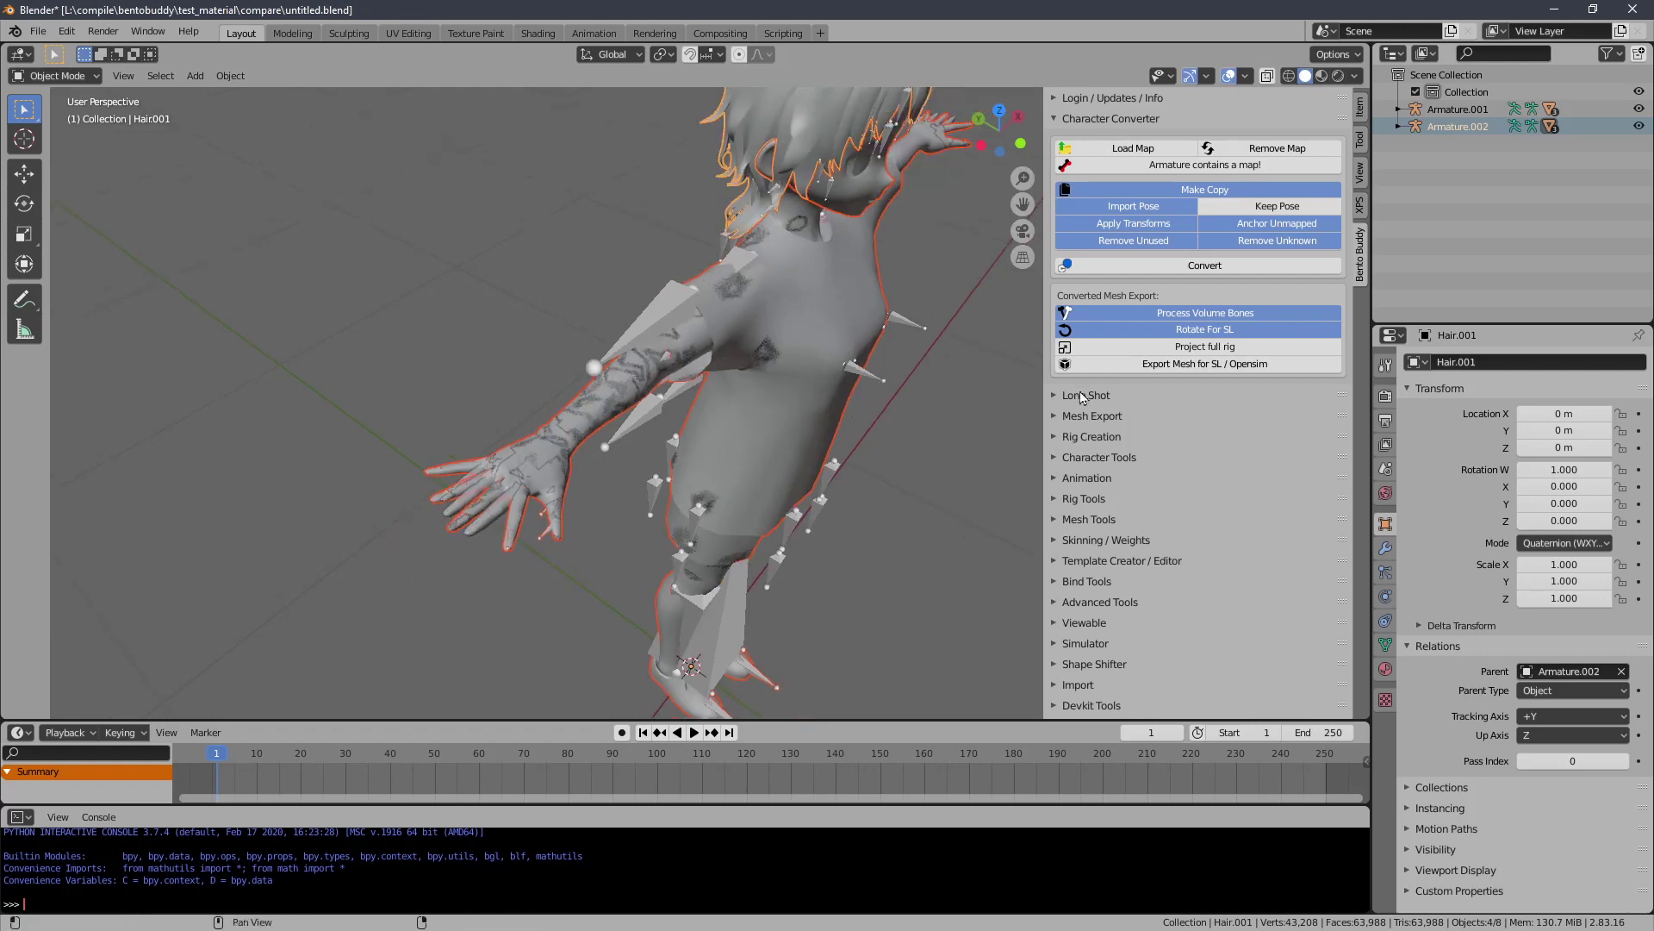
# Step: Export the converted avatar for SL as a_test.dae in the test_material folder
pyautogui.click(1125, 366)
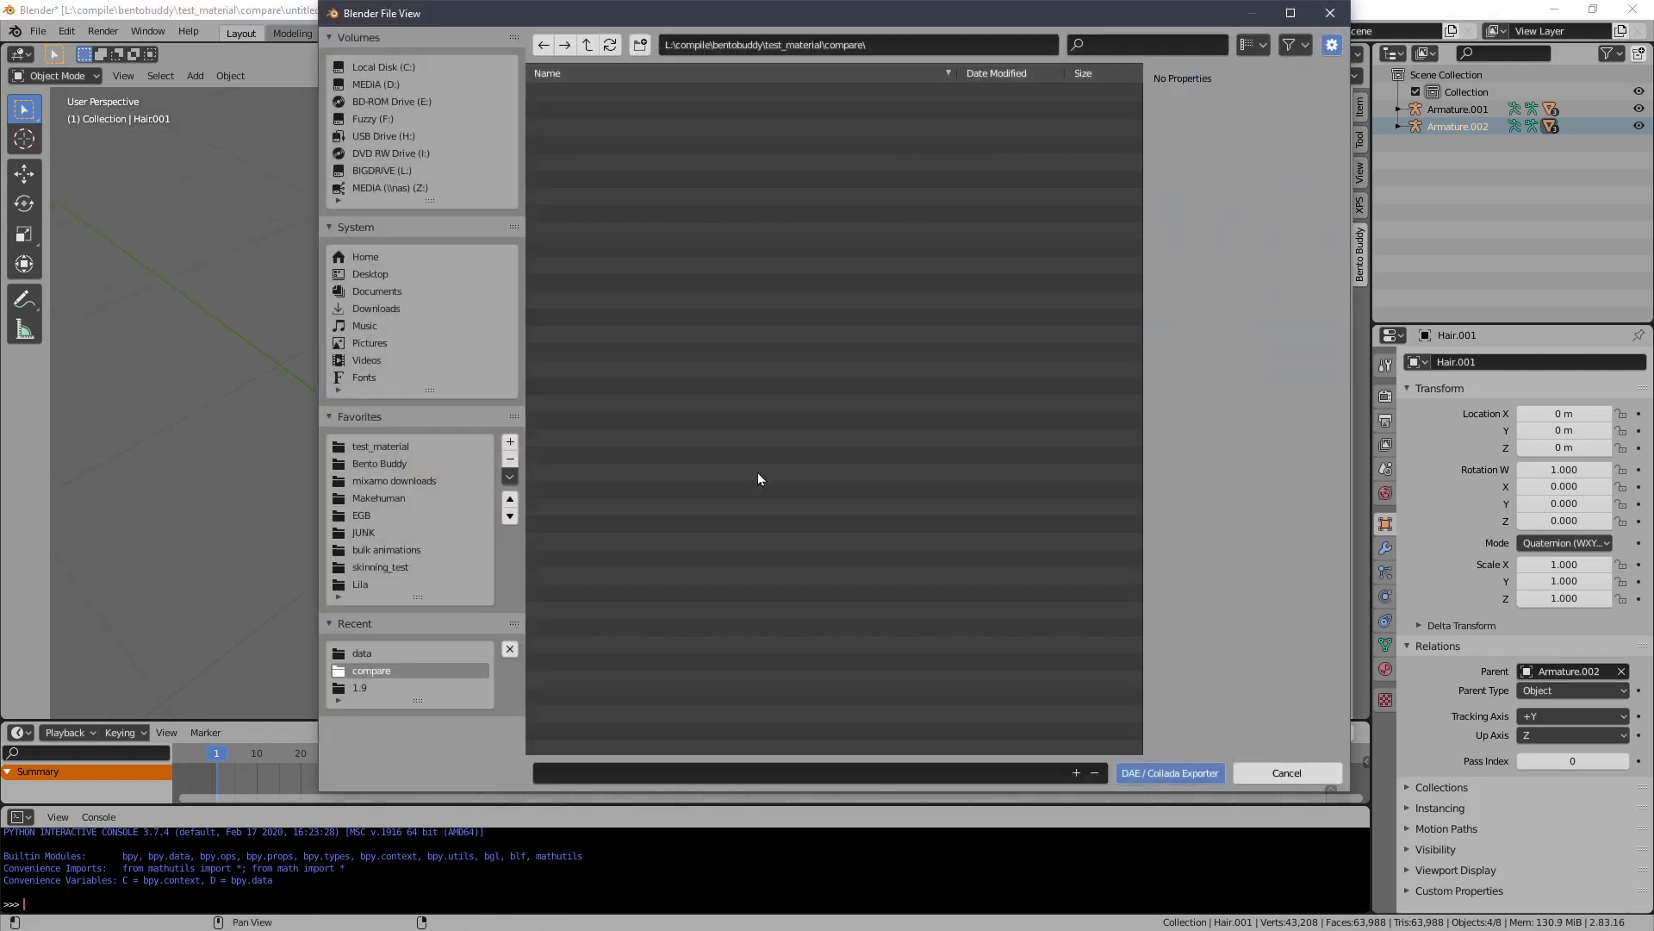
pyautogui.click(416, 453)
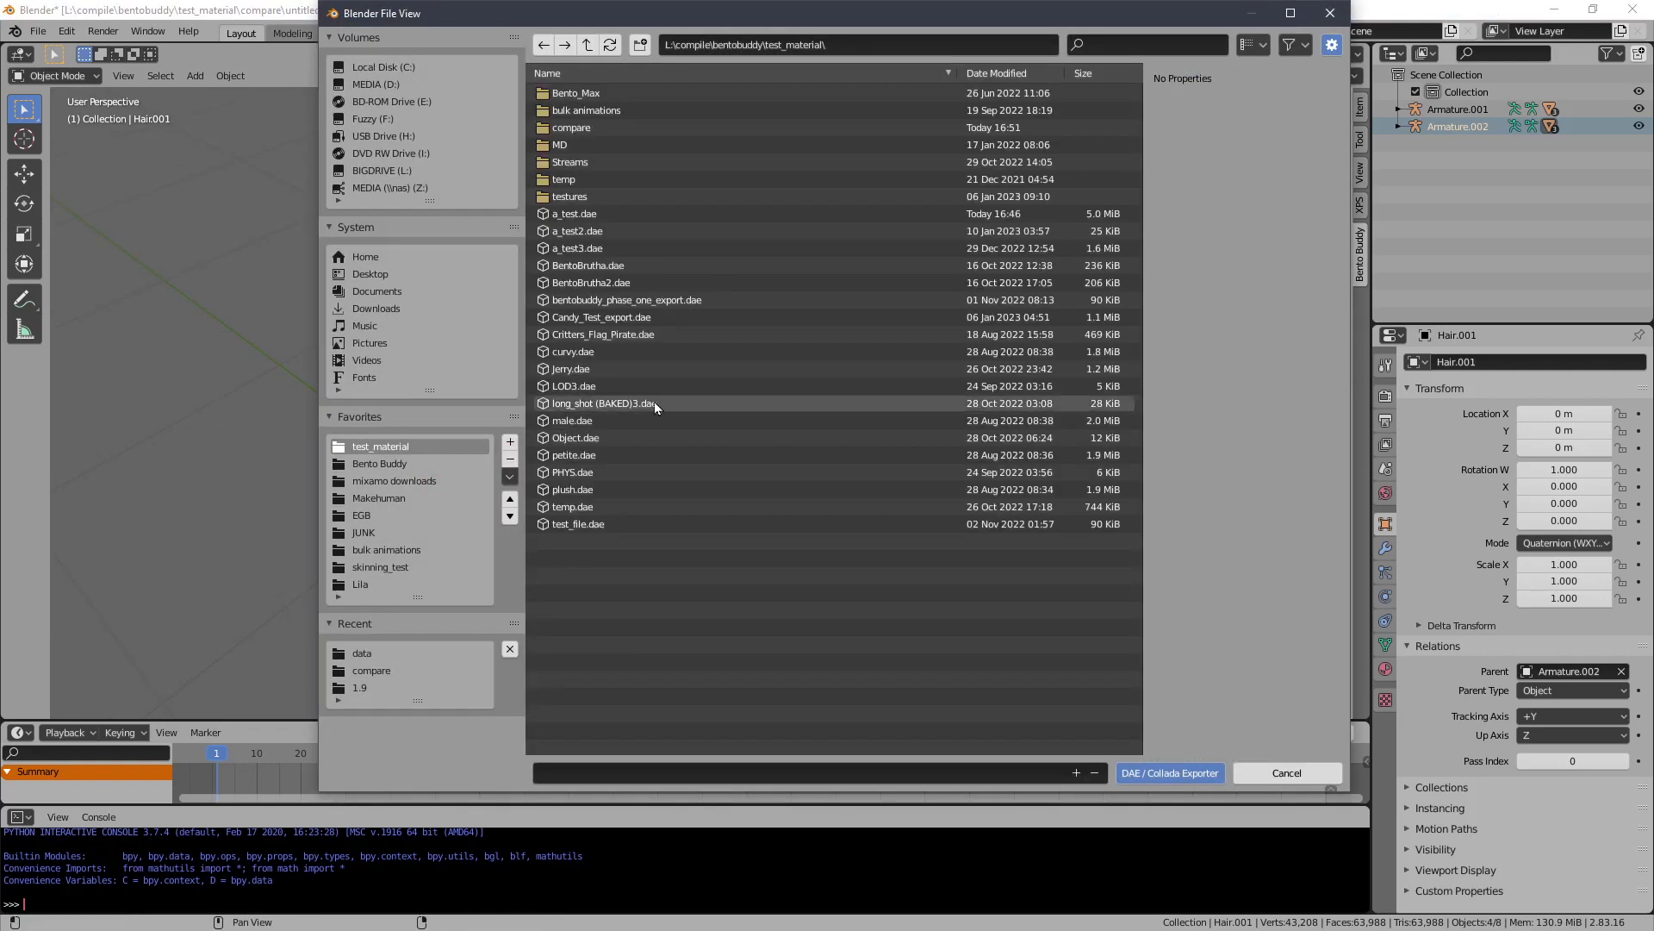
pyautogui.click(605, 221)
pyautogui.click(1139, 774)
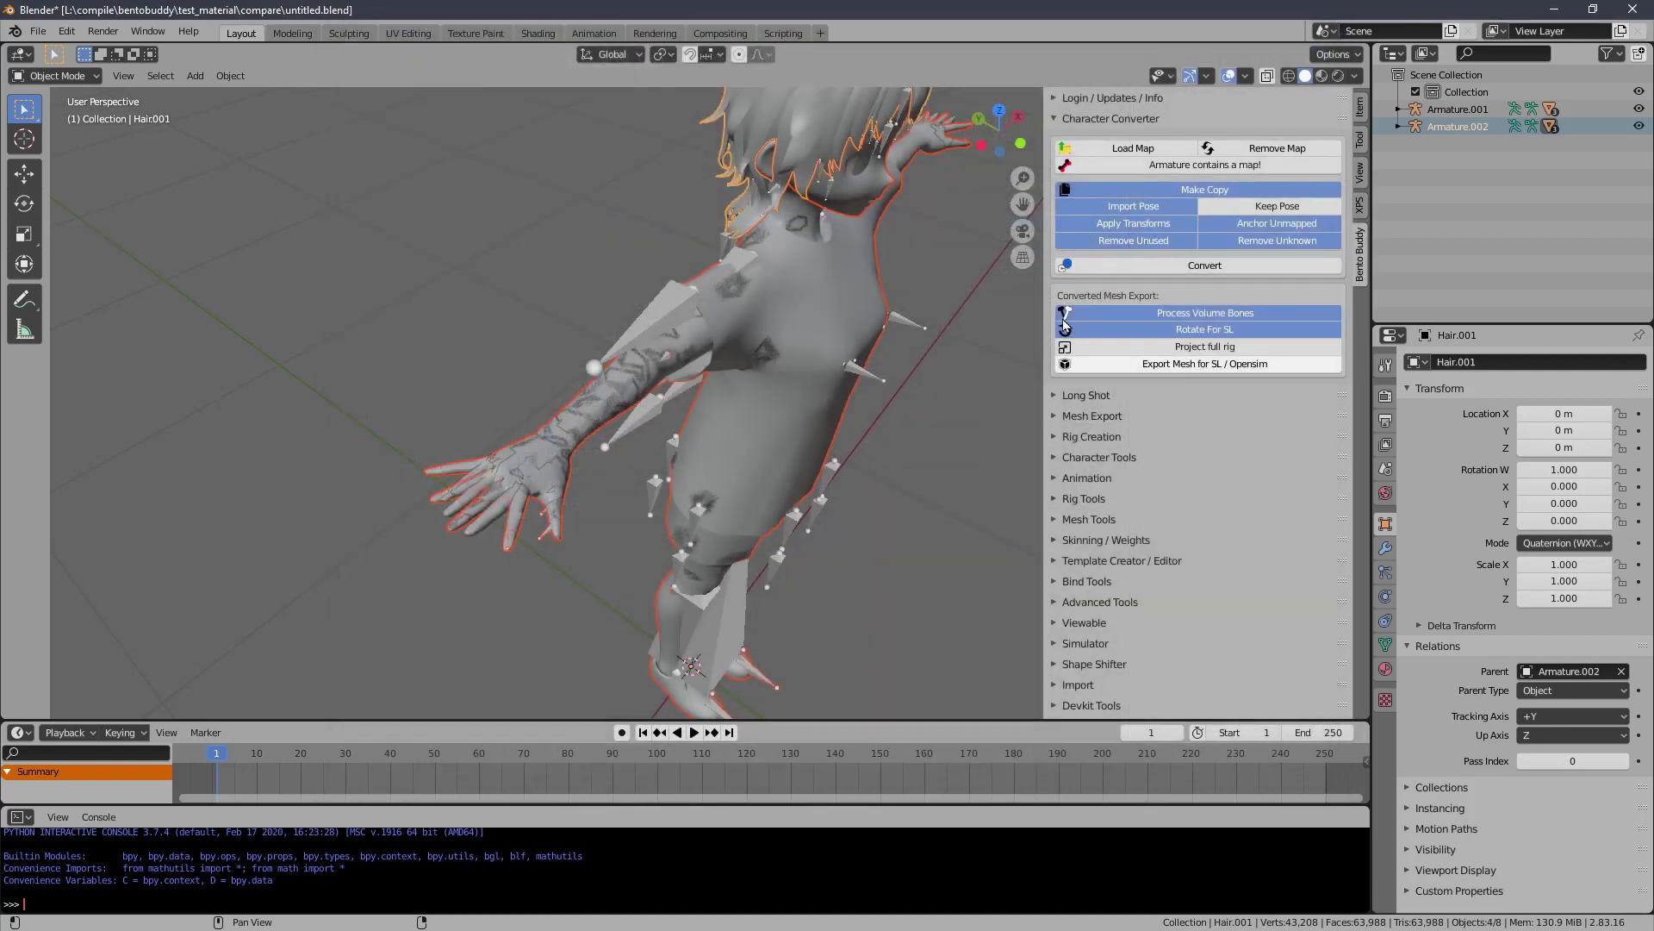
# Step: Delete the converted Armature.002 and its meshes, then select the original Armature.001
pyautogui.press('r')
pyautogui.press('r')
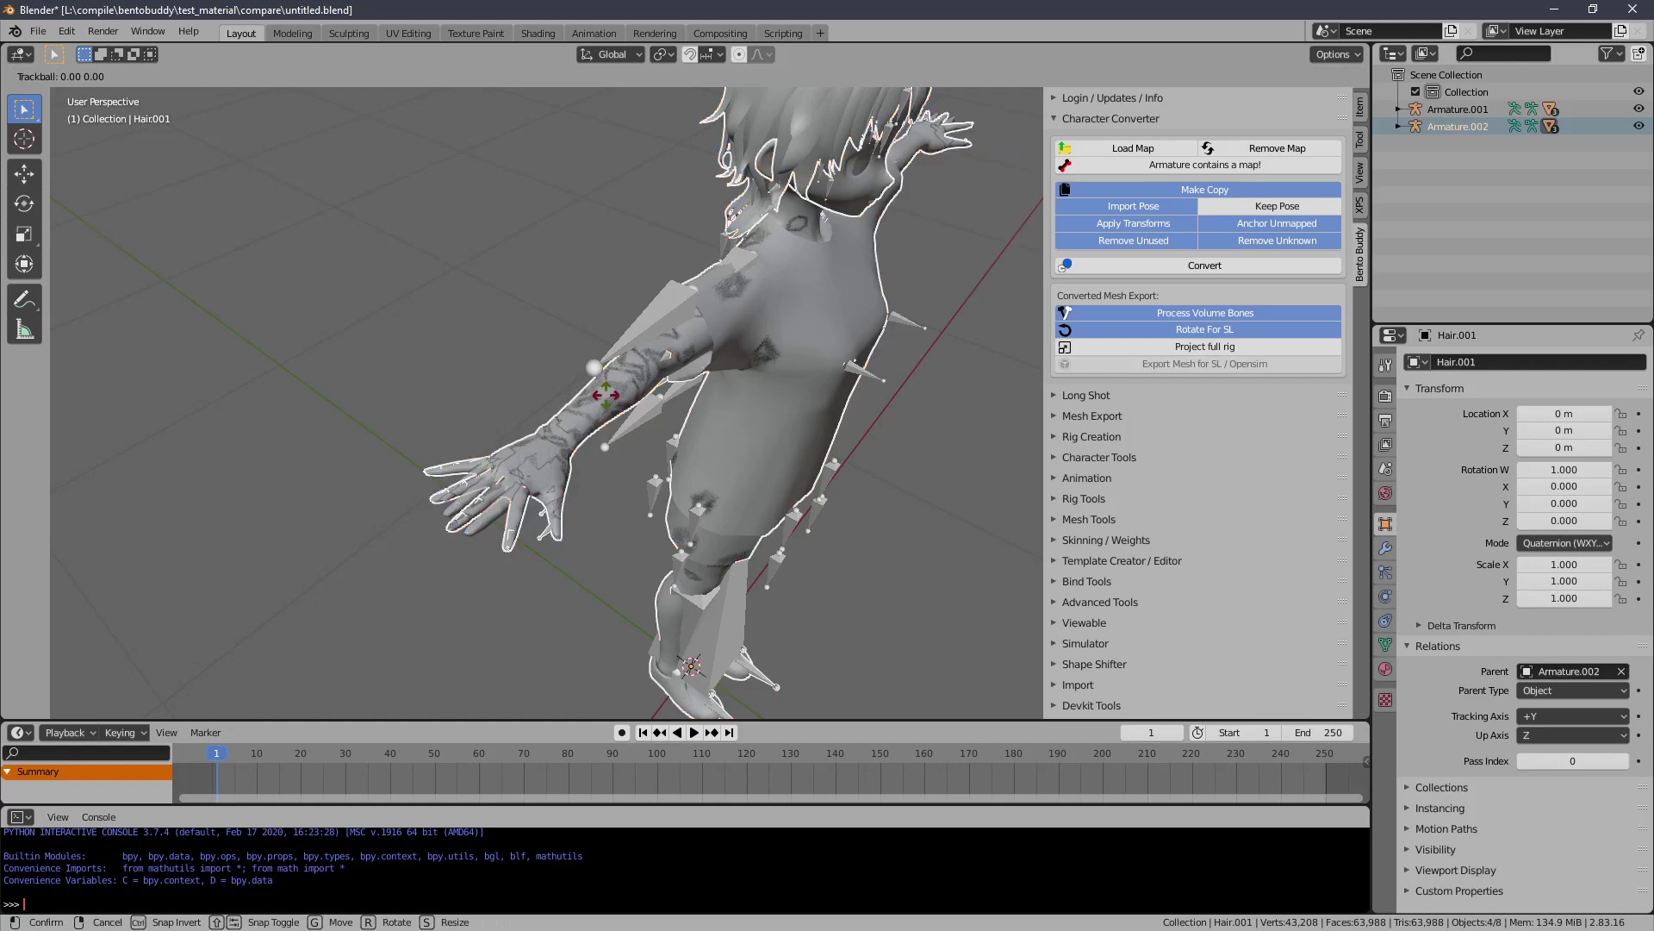
pyautogui.click(648, 370)
pyautogui.press('Delete')
pyautogui.scroll(-4, 681, 346)
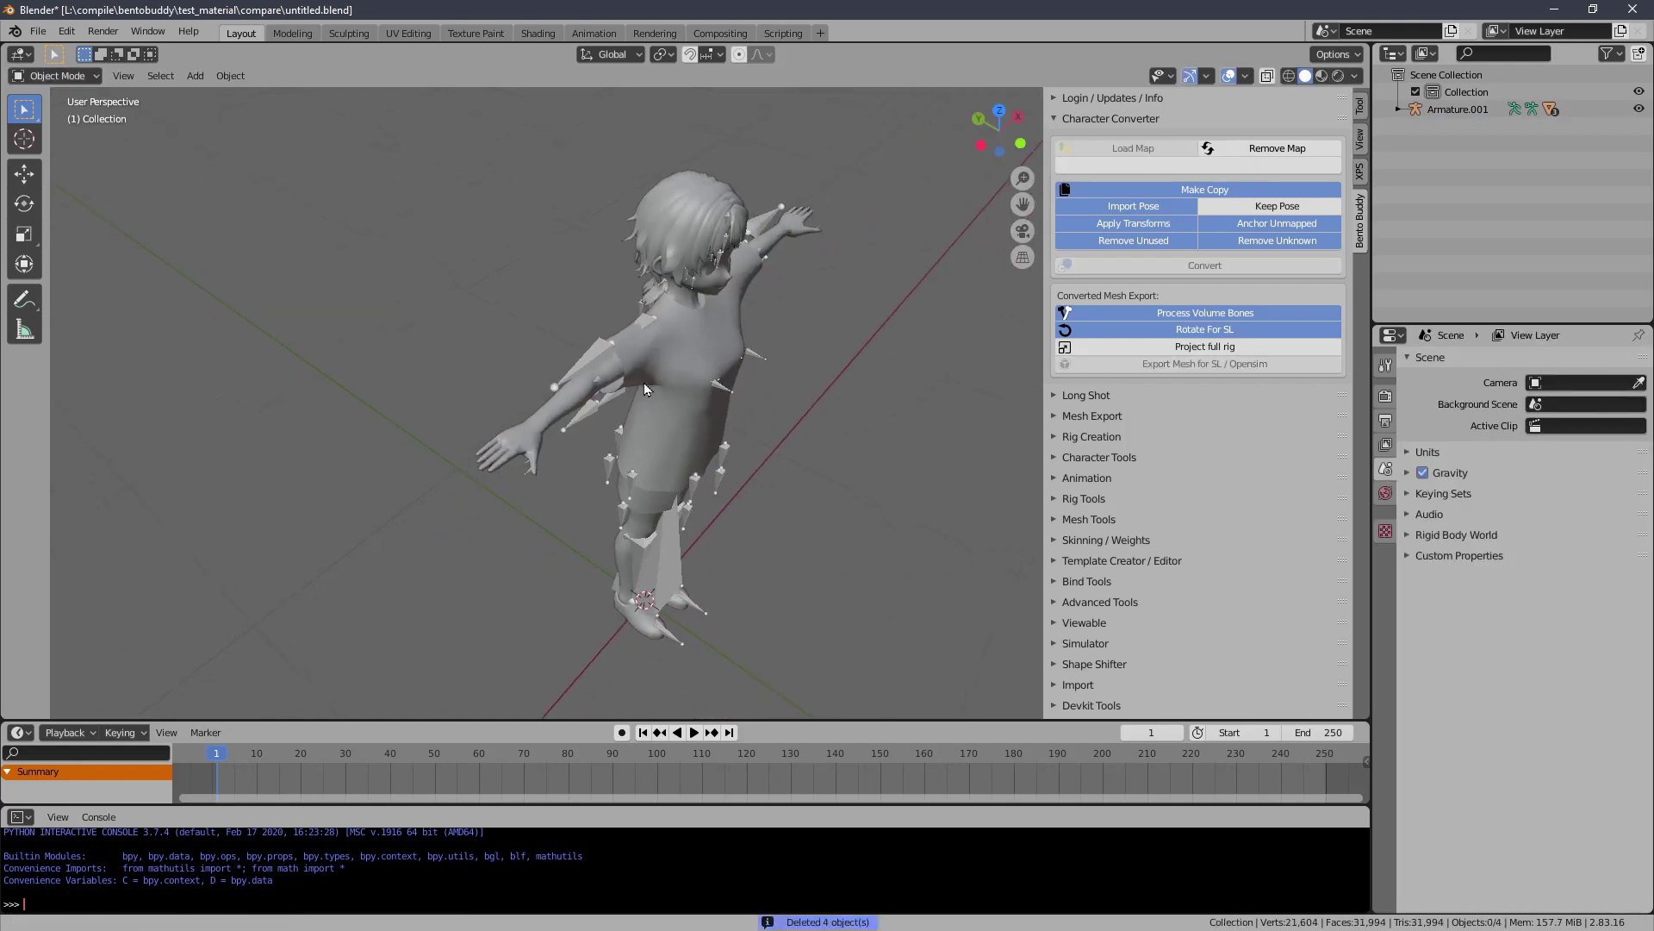
pyautogui.click(719, 377)
# Step: Load the exported avatar DAE into Firestorm's mesh Upload Model window as Body.002
pyautogui.moveTo(667, 383); pyautogui.dragTo(589, 282, button='middle')
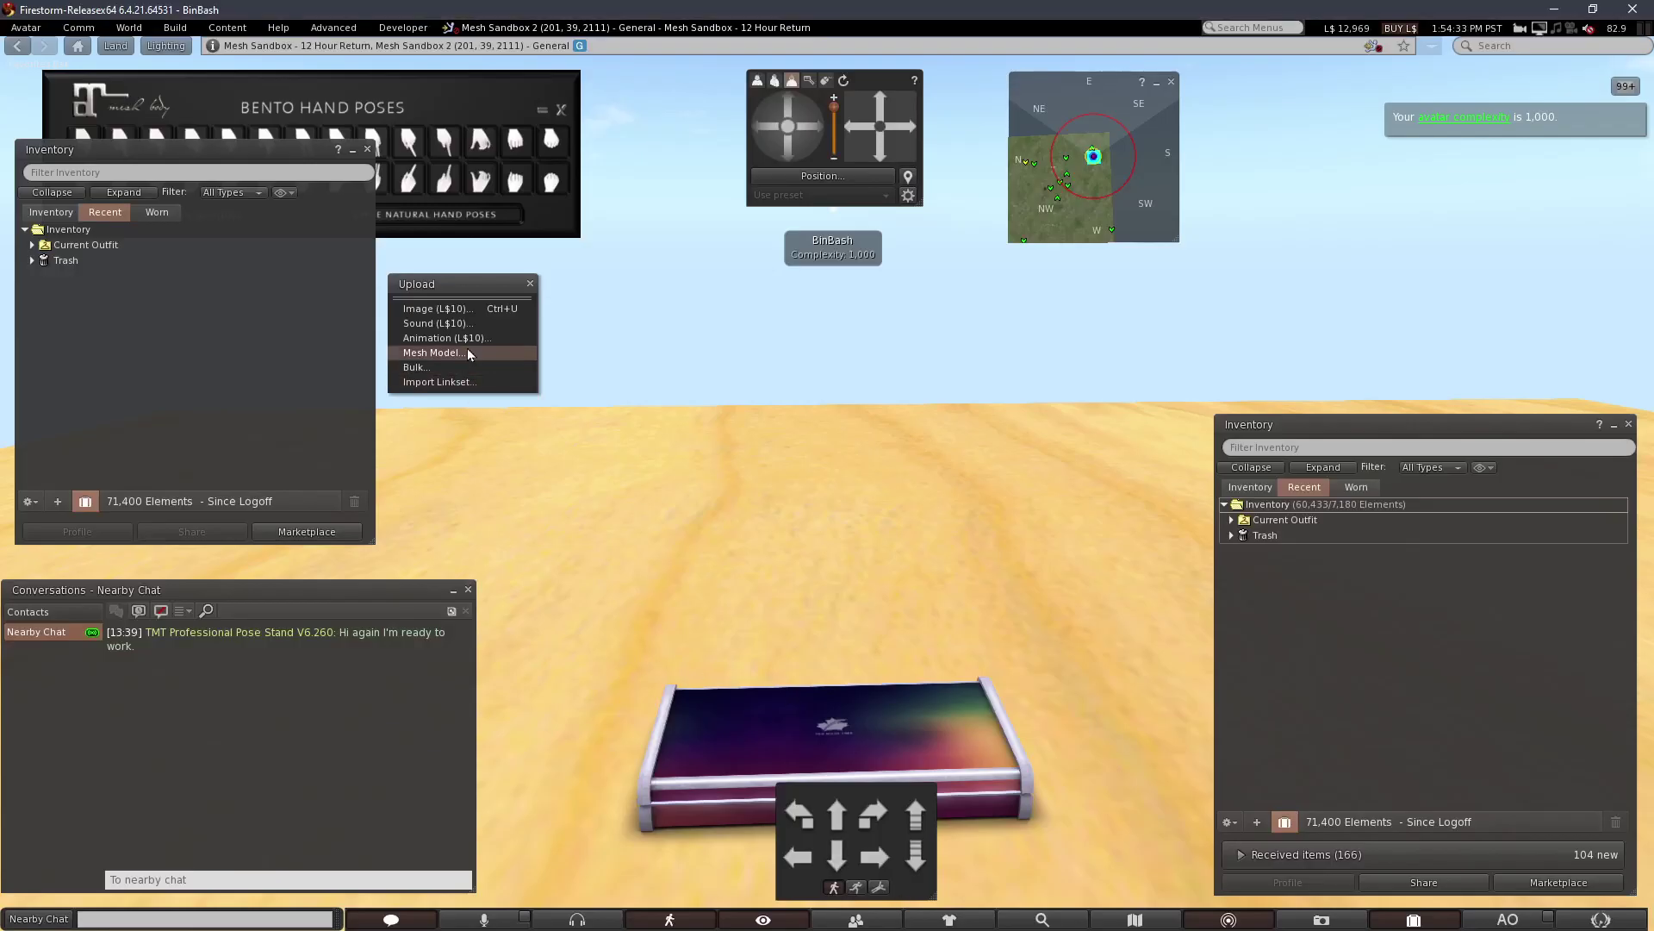
pyautogui.click(470, 354)
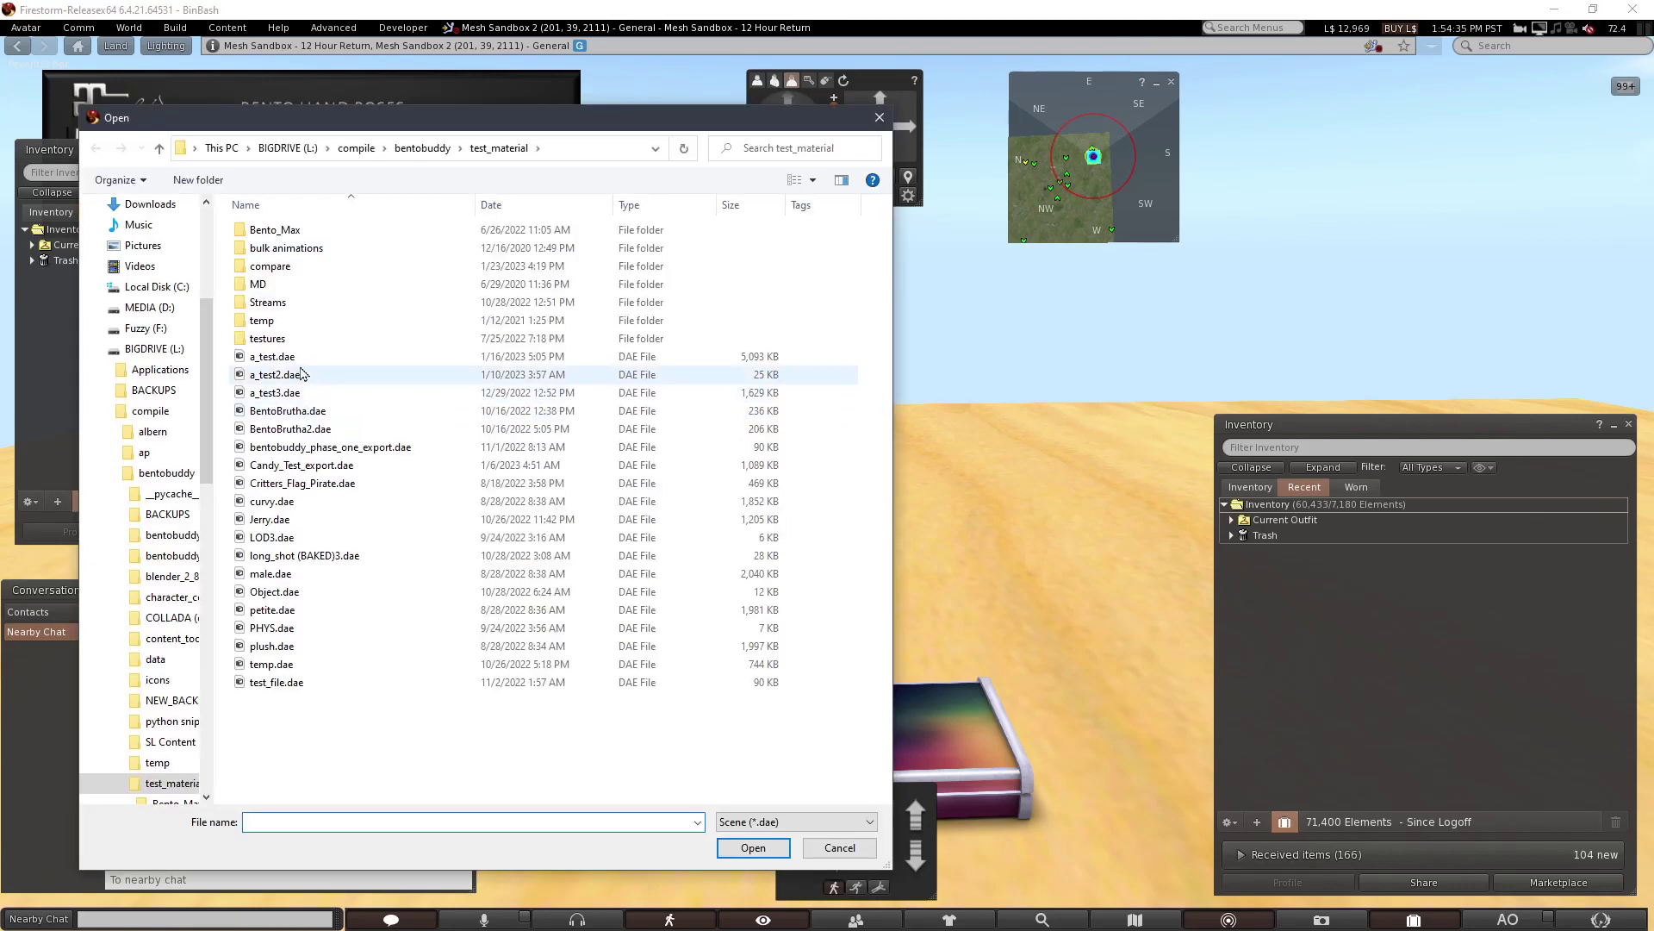
pyautogui.doubleClick(302, 374)
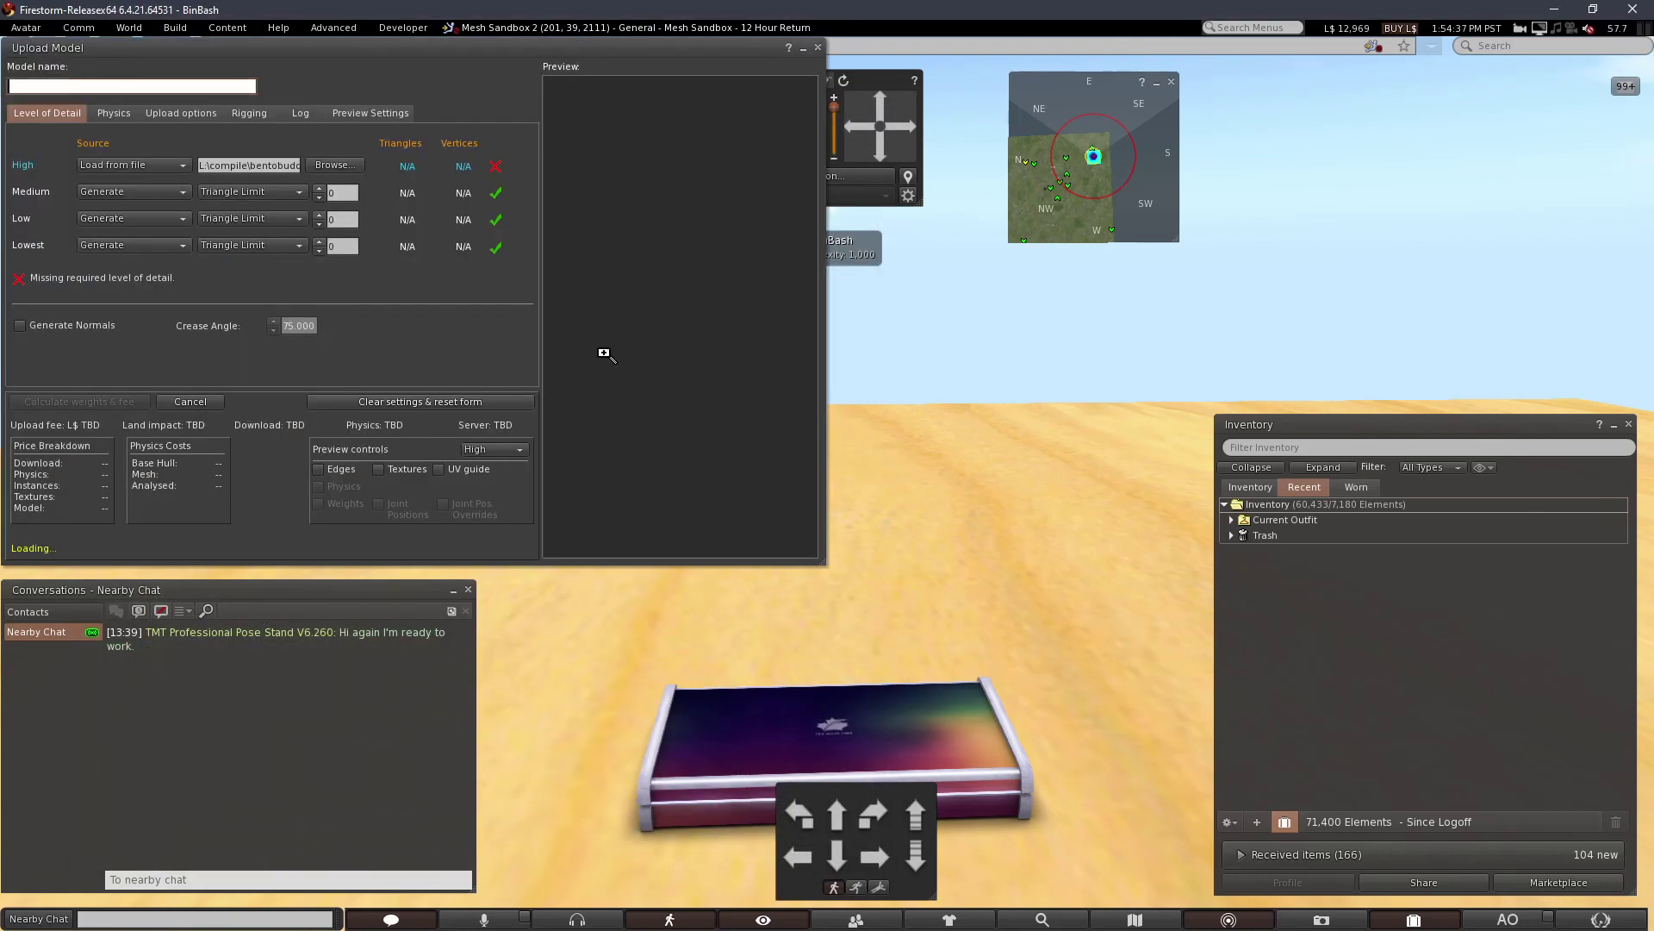
# Step: Set the lowest LOD triangle limit to 0 and use a Cube as the physics model
pyautogui.click(319, 250)
pyautogui.scroll(3, 636, 317)
pyautogui.moveTo(637, 317); pyautogui.dragTo(577, 302)
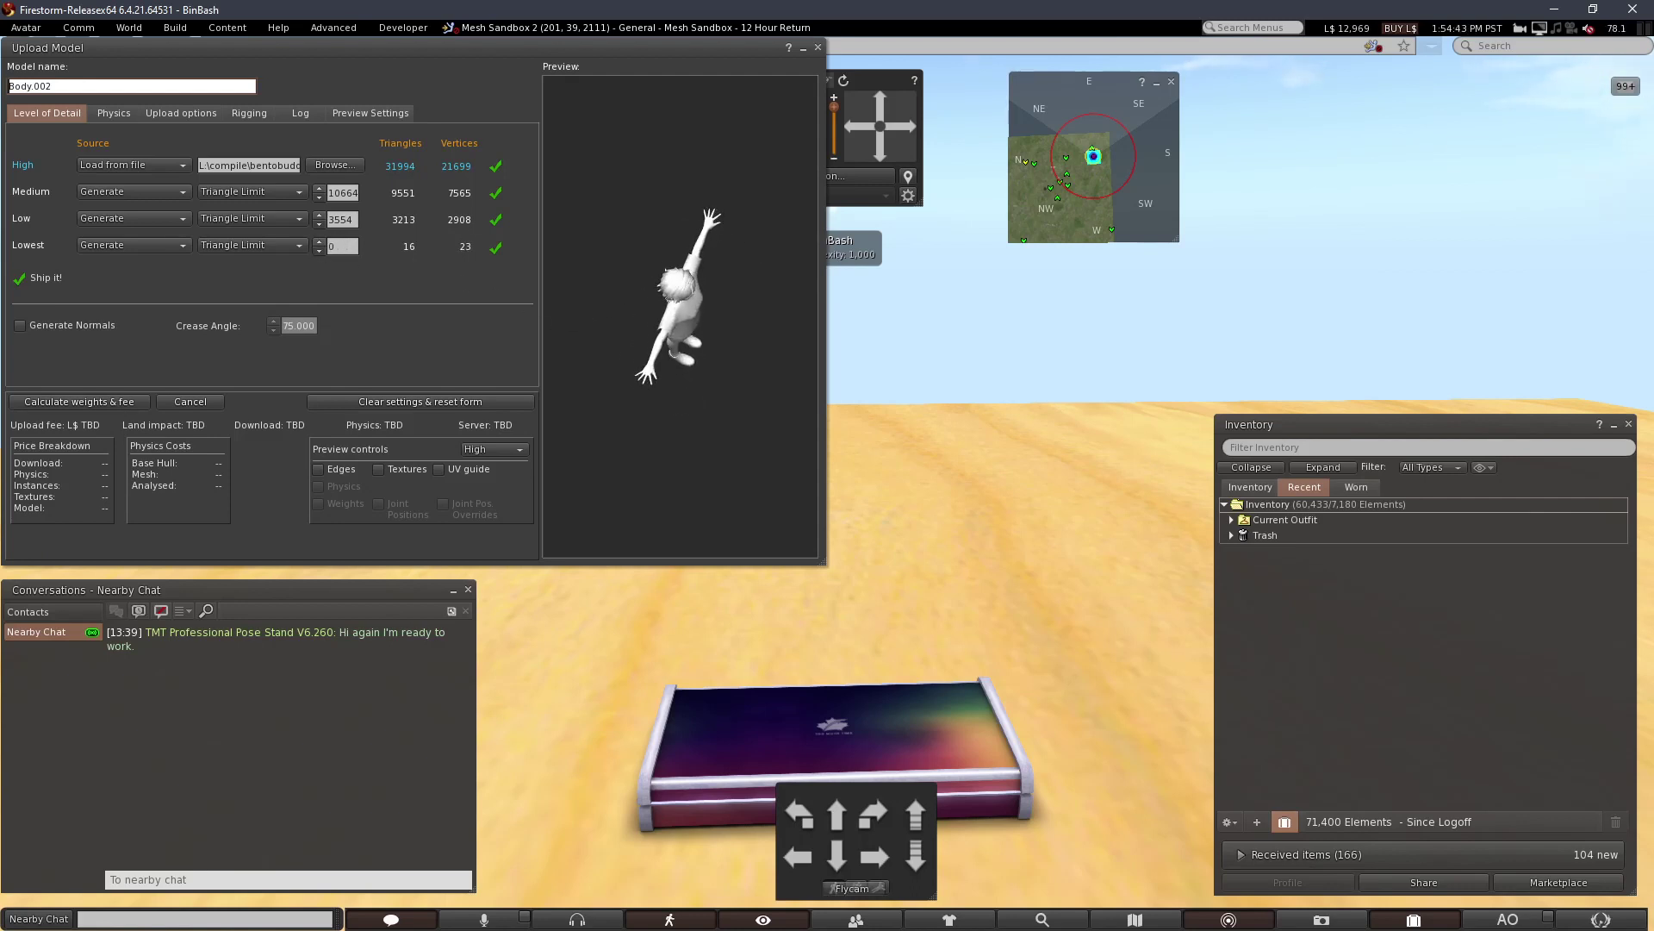
pyautogui.scroll(2, 577, 301)
pyautogui.click(112, 114)
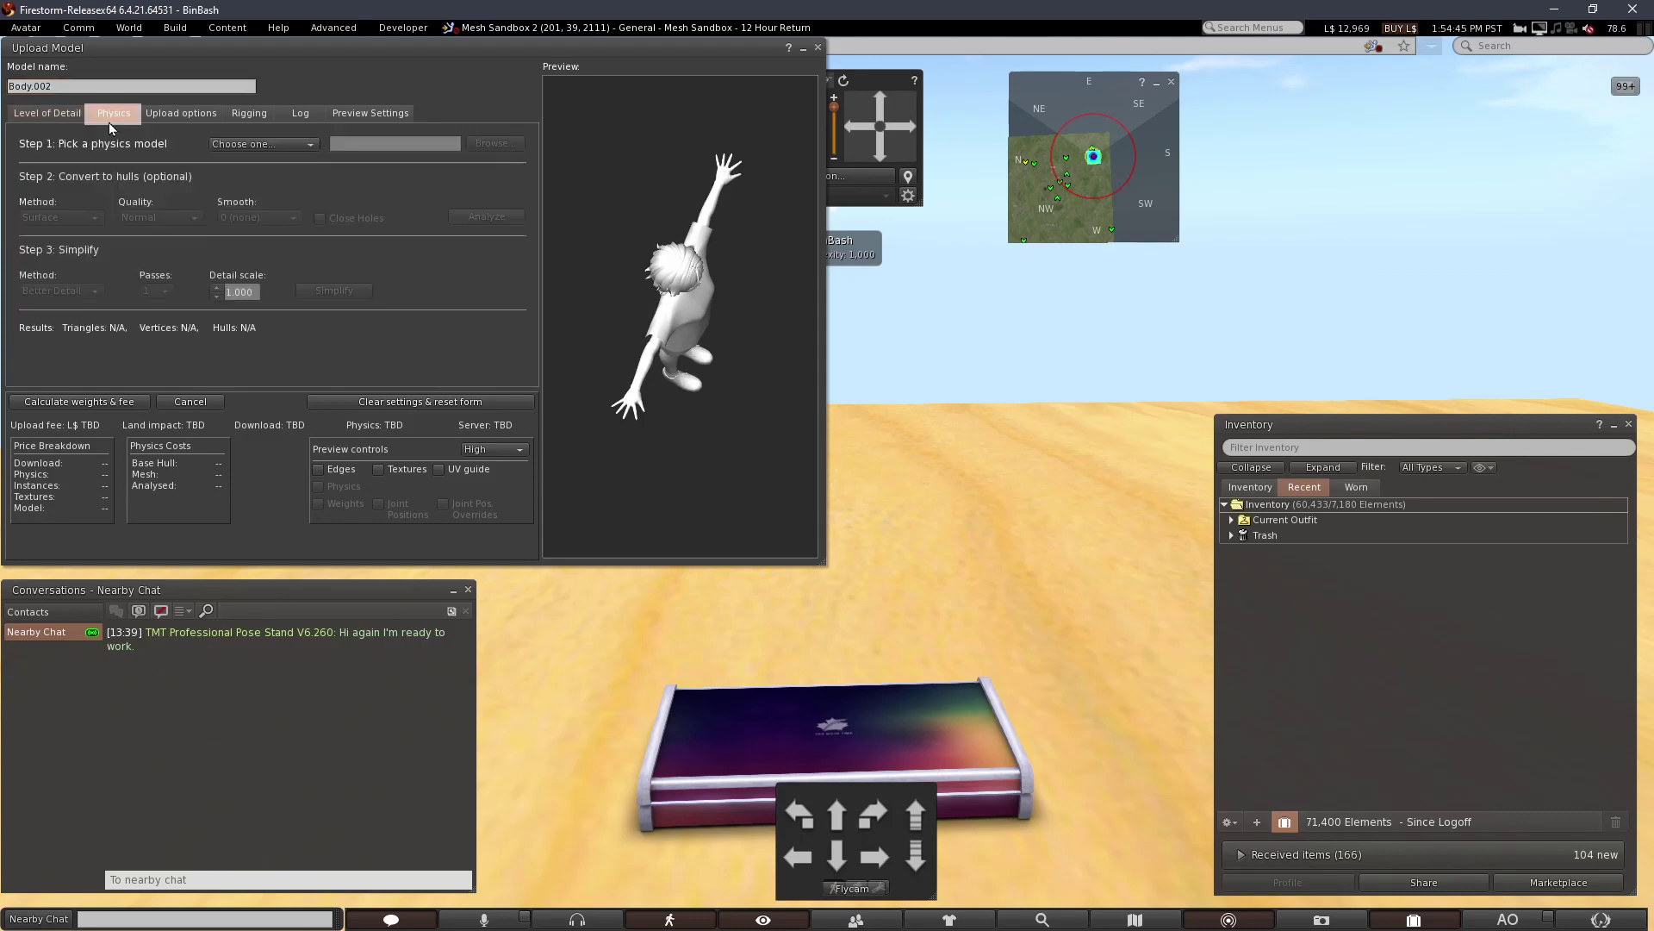
pyautogui.click(250, 145)
pyautogui.click(250, 226)
# Step: Include skin weights and joint positions, then calculate the L$15 upload fee
pyautogui.click(249, 114)
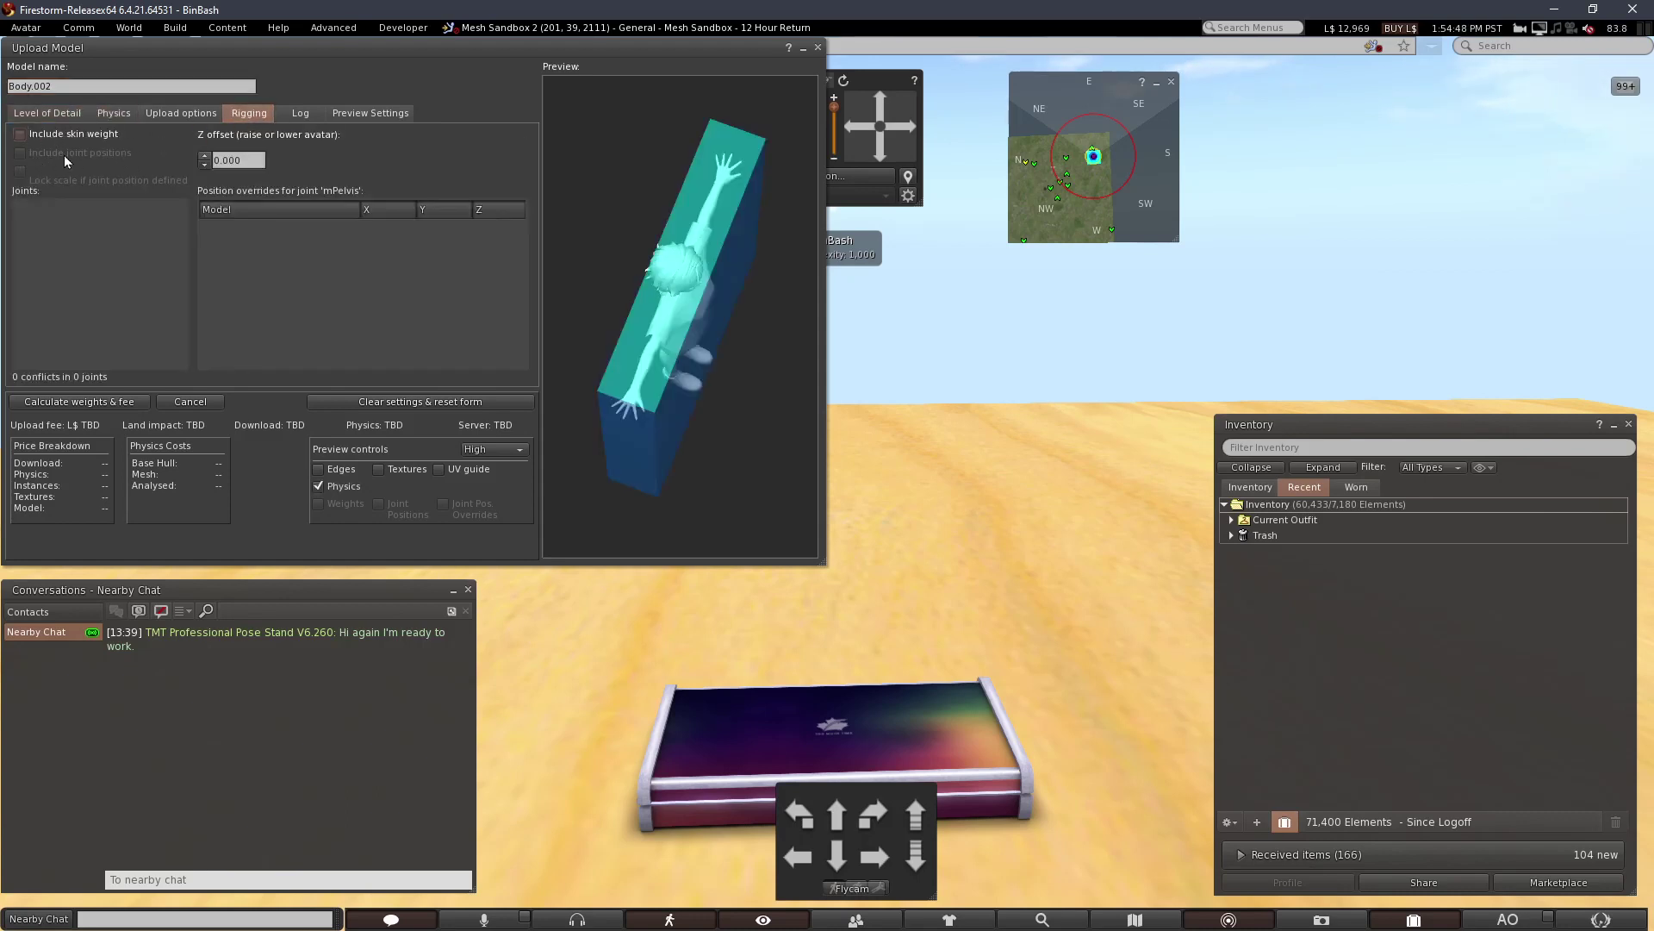
pyautogui.click(20, 133)
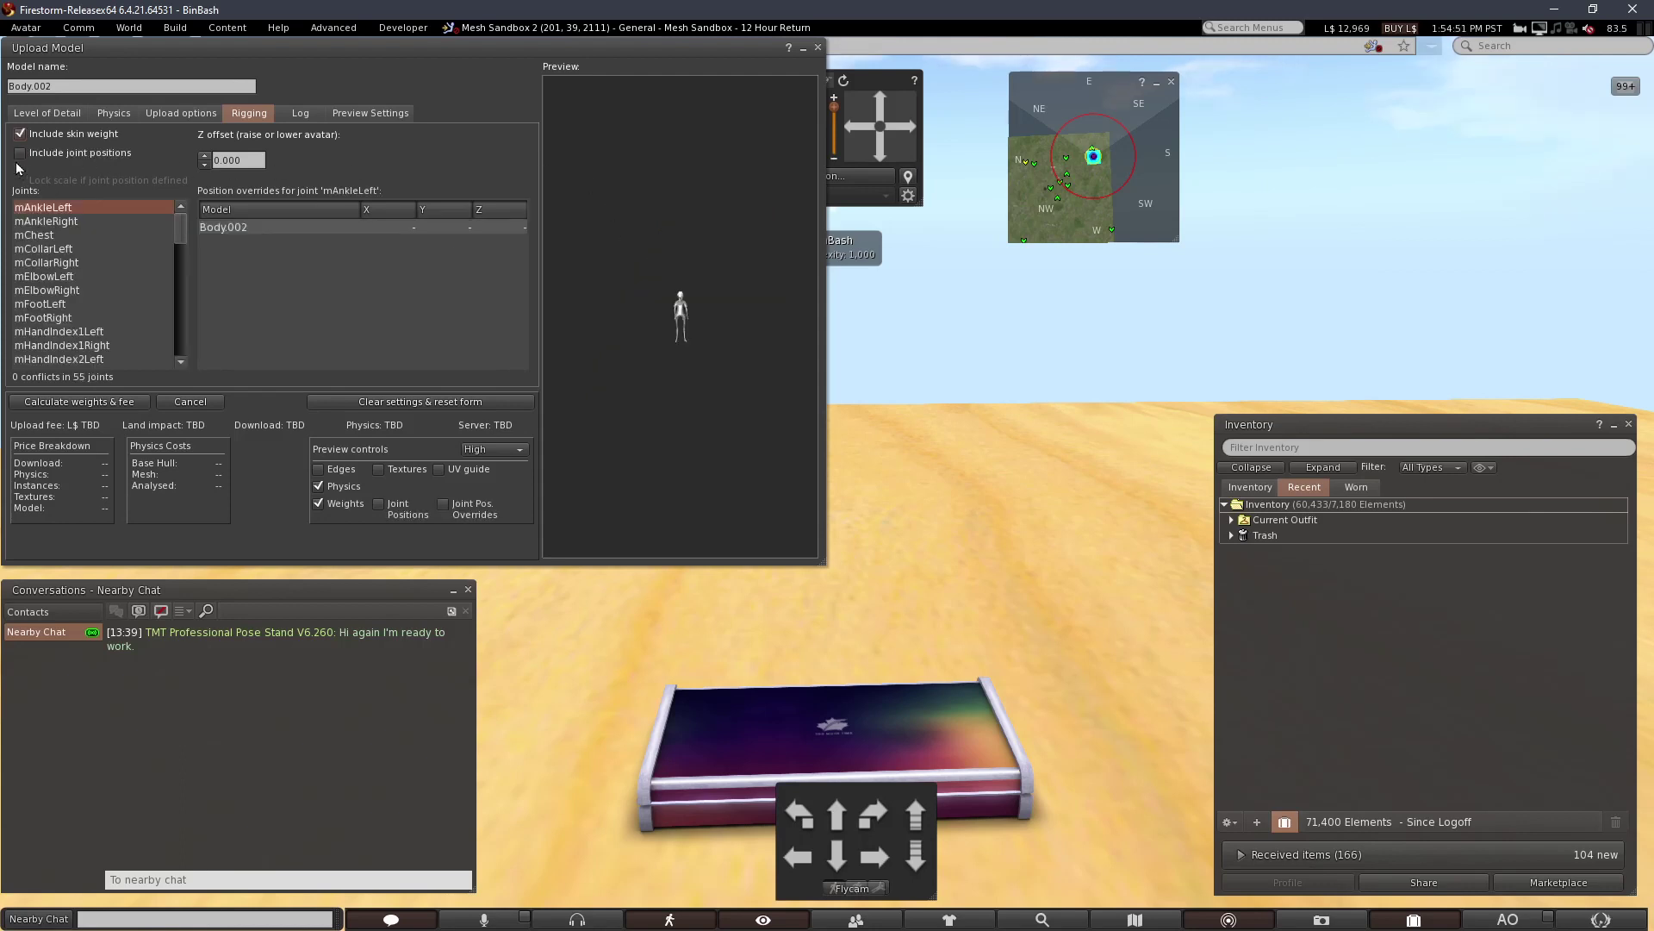
pyautogui.scroll(5, 646, 313)
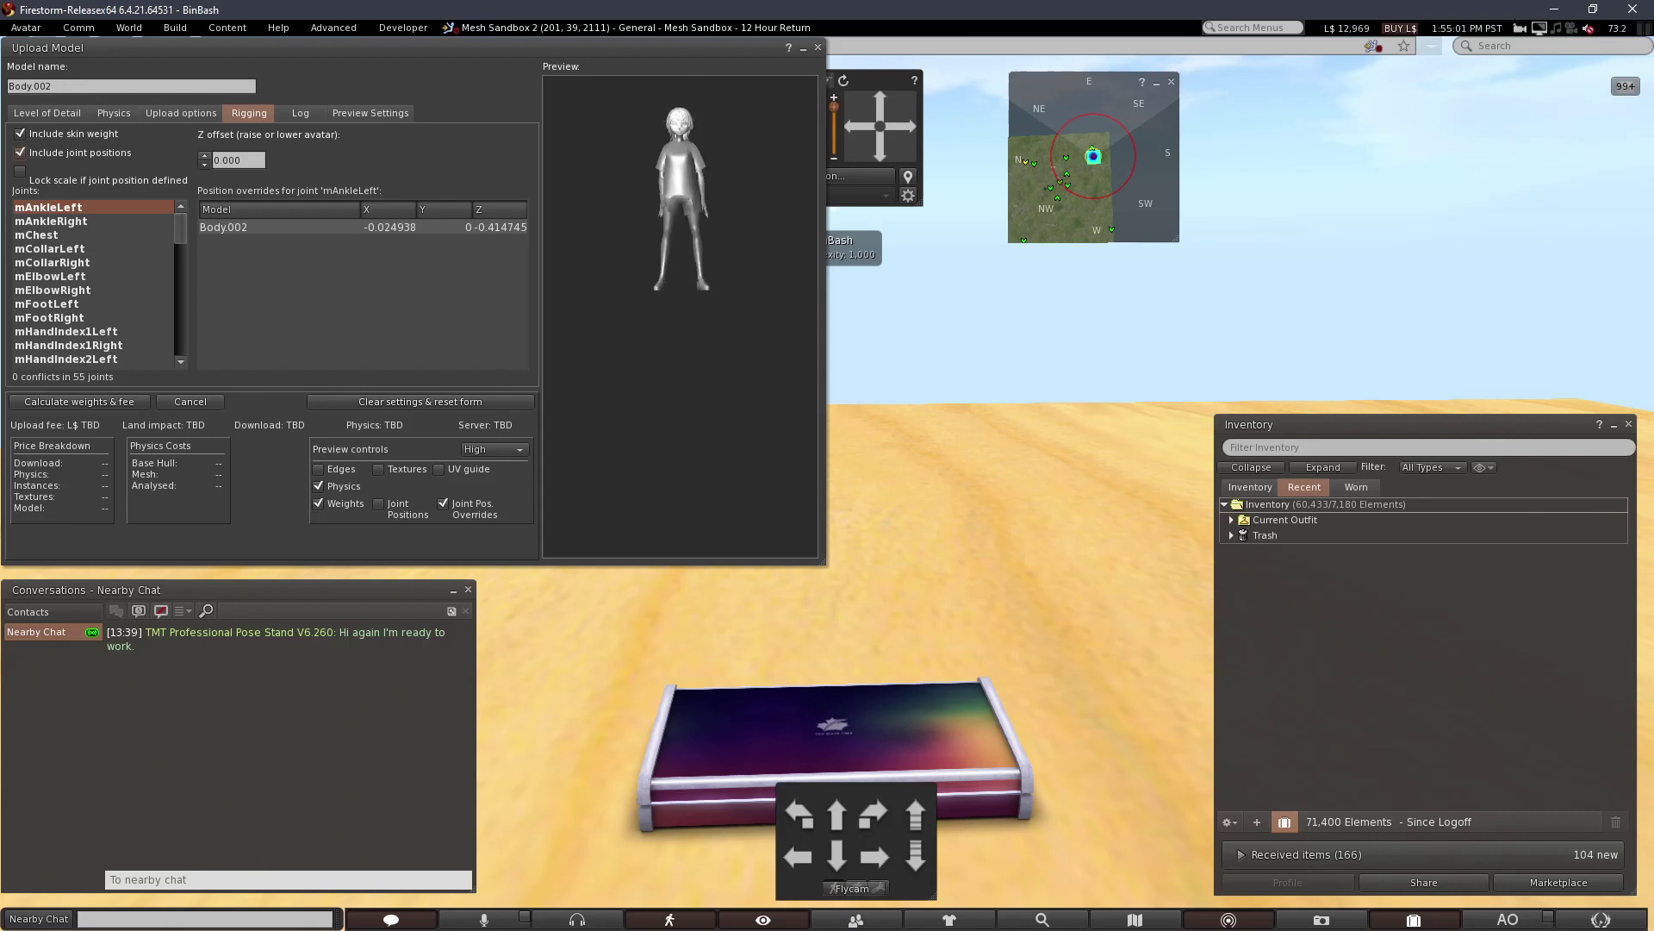
pyautogui.click(99, 402)
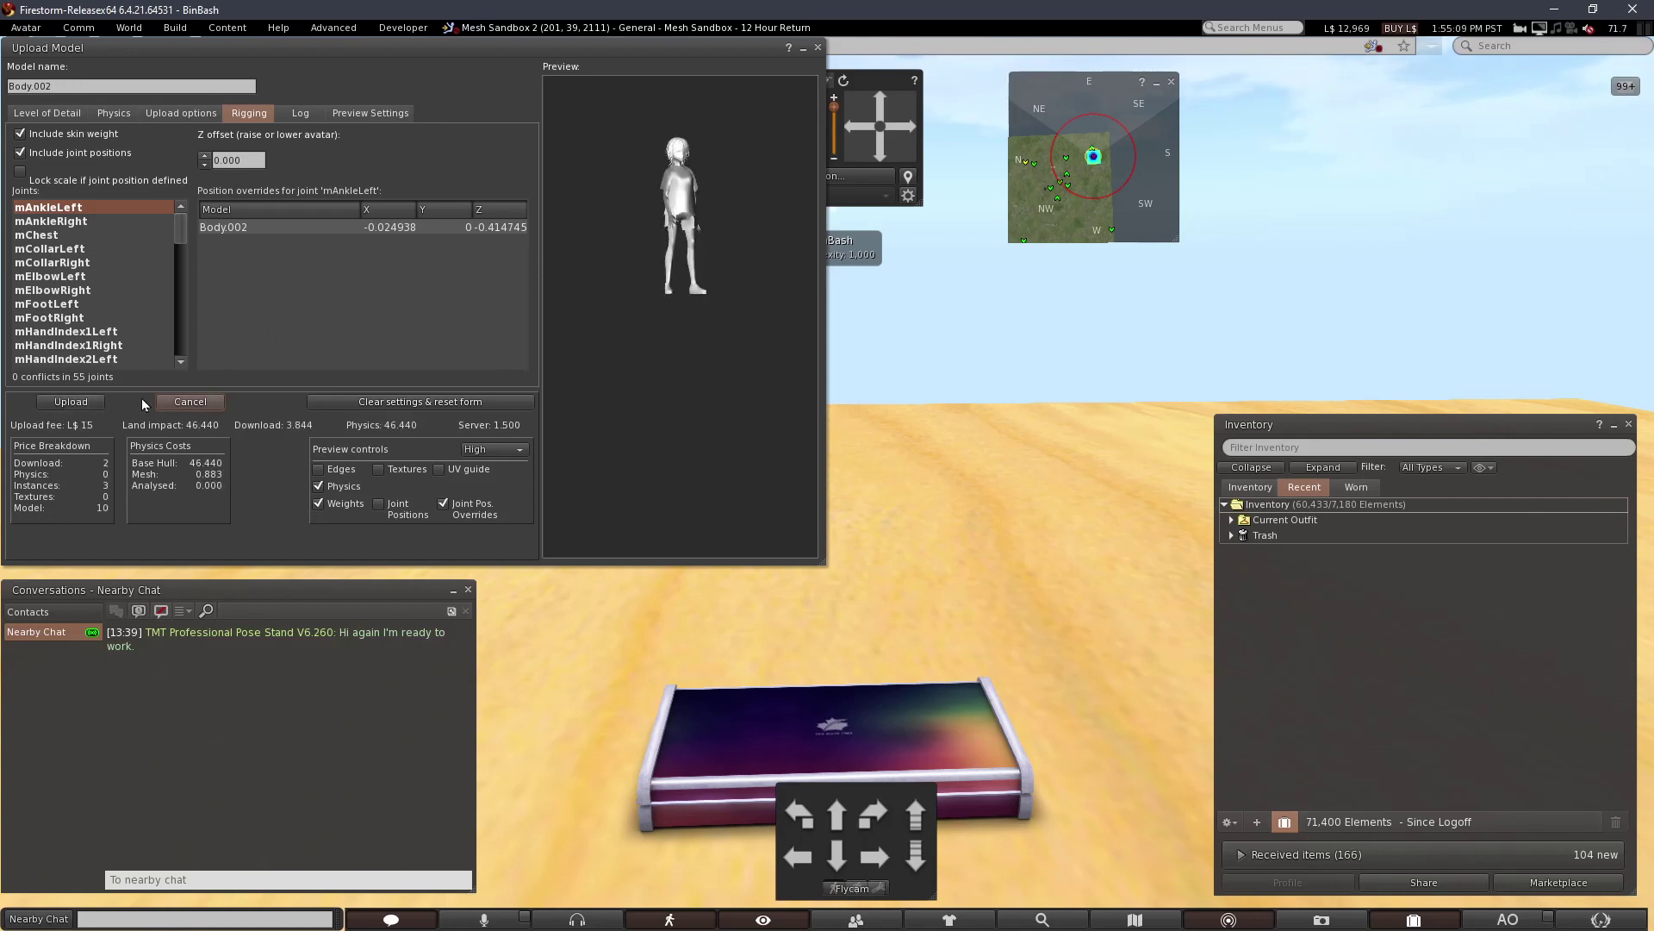
# Step: Upload the mesh for L$15 and add Body.002 from inventory to the avatar's outfit
pyautogui.click(70, 402)
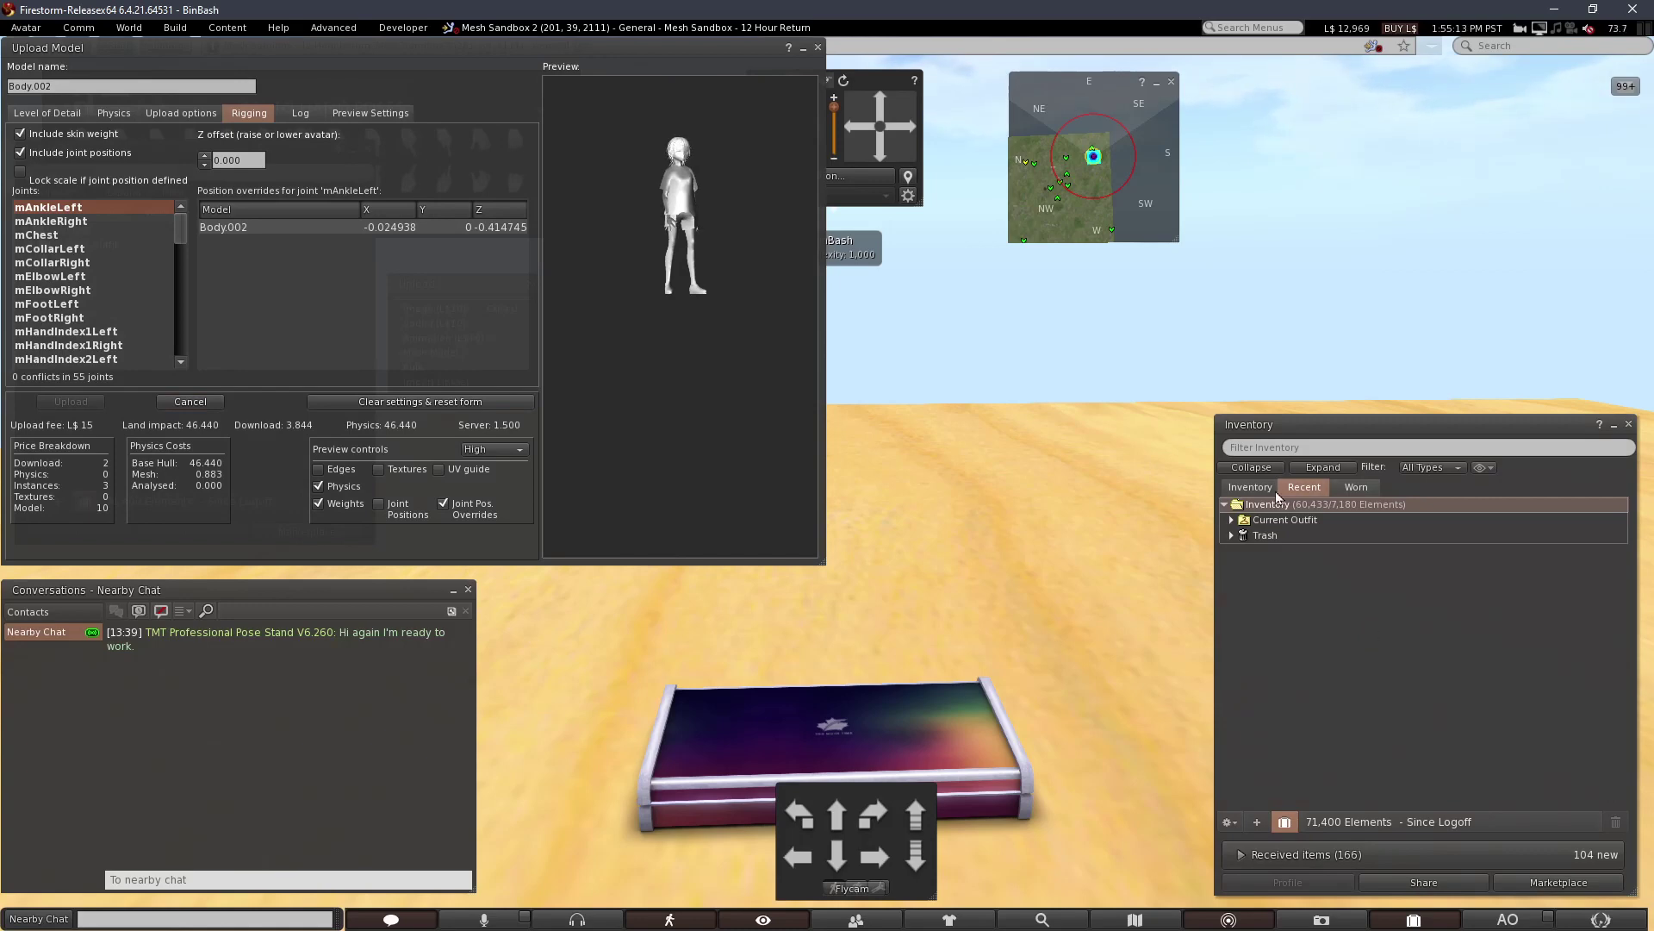
pyautogui.rightClick(1279, 536)
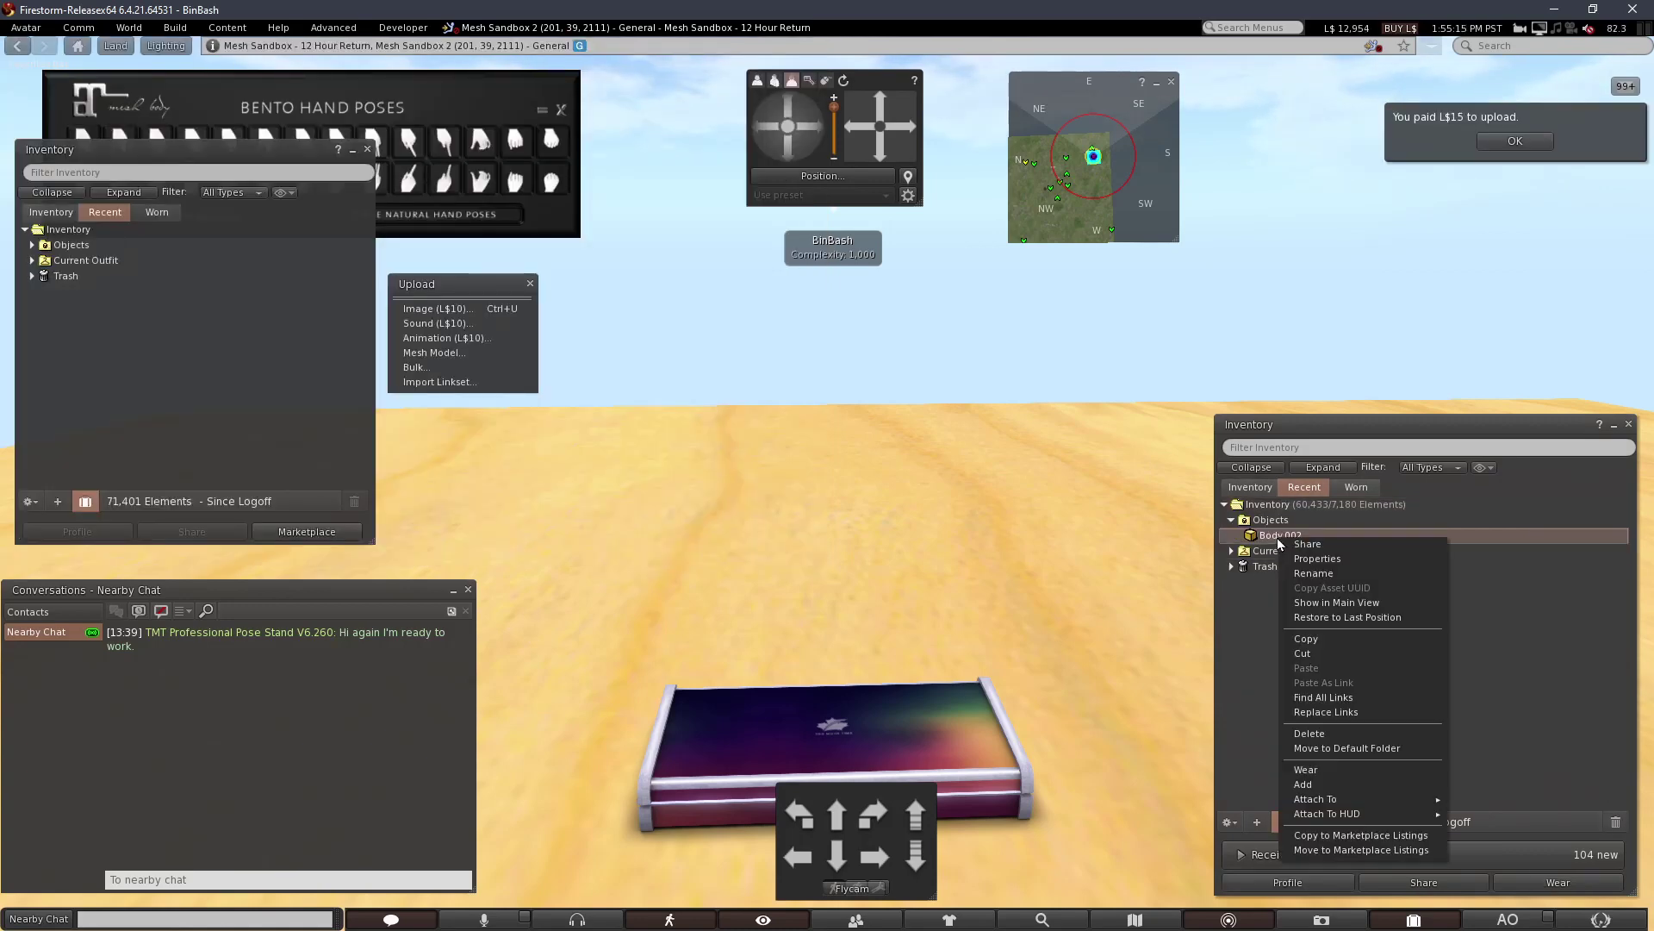
pyautogui.click(1322, 782)
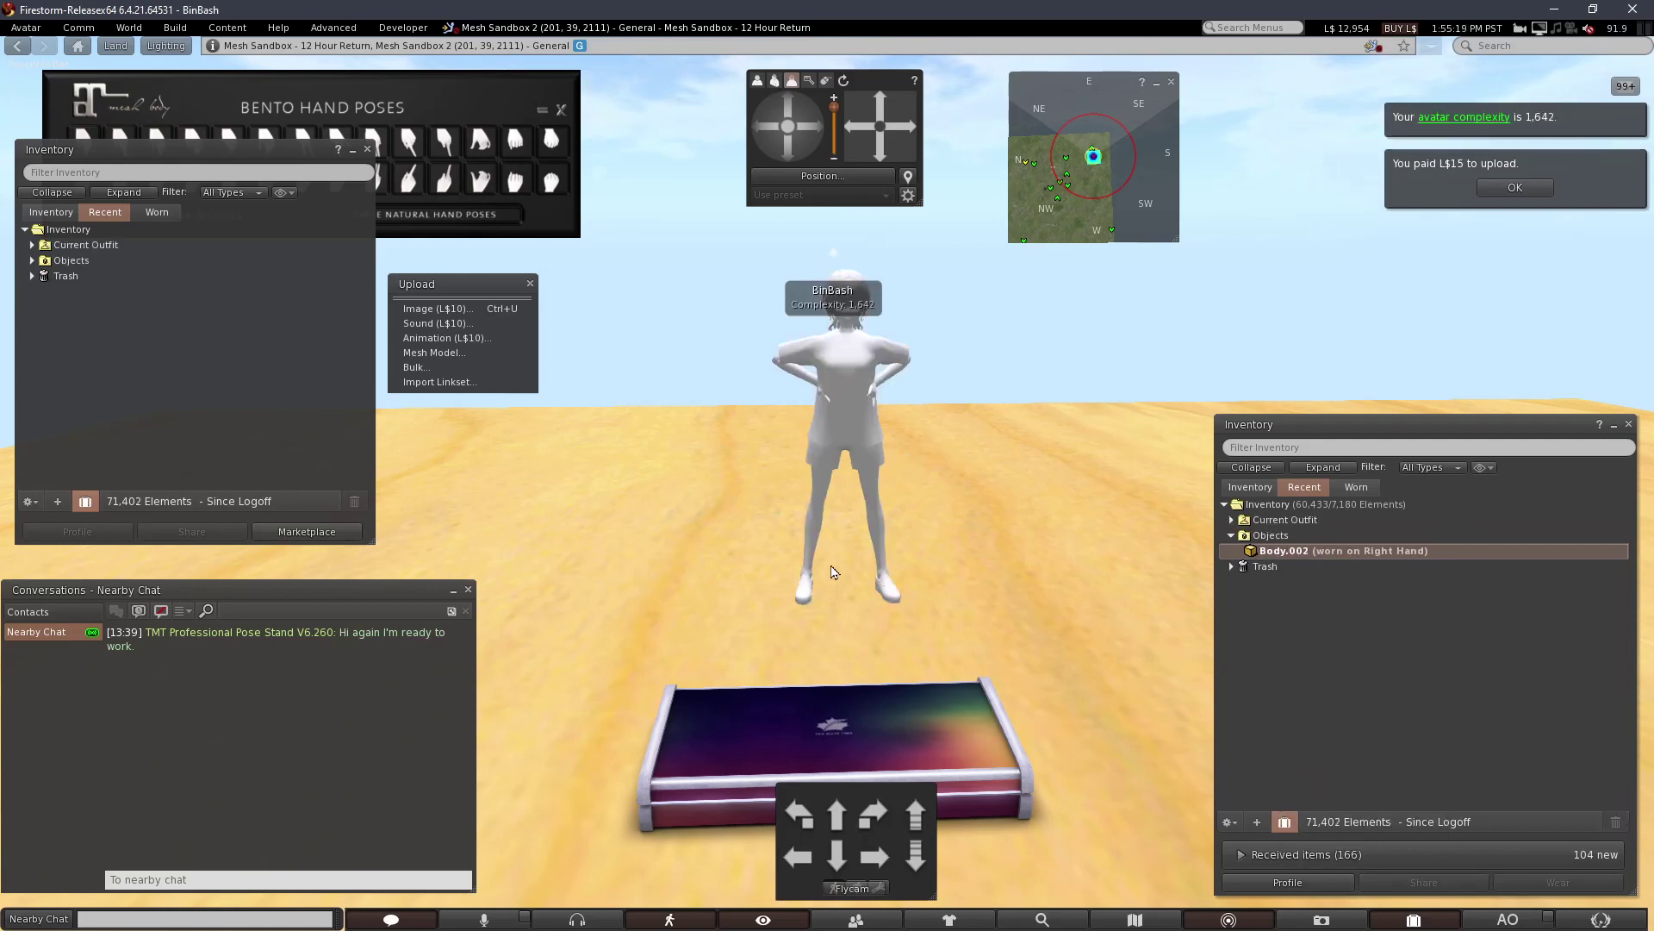
pyautogui.click(812, 821)
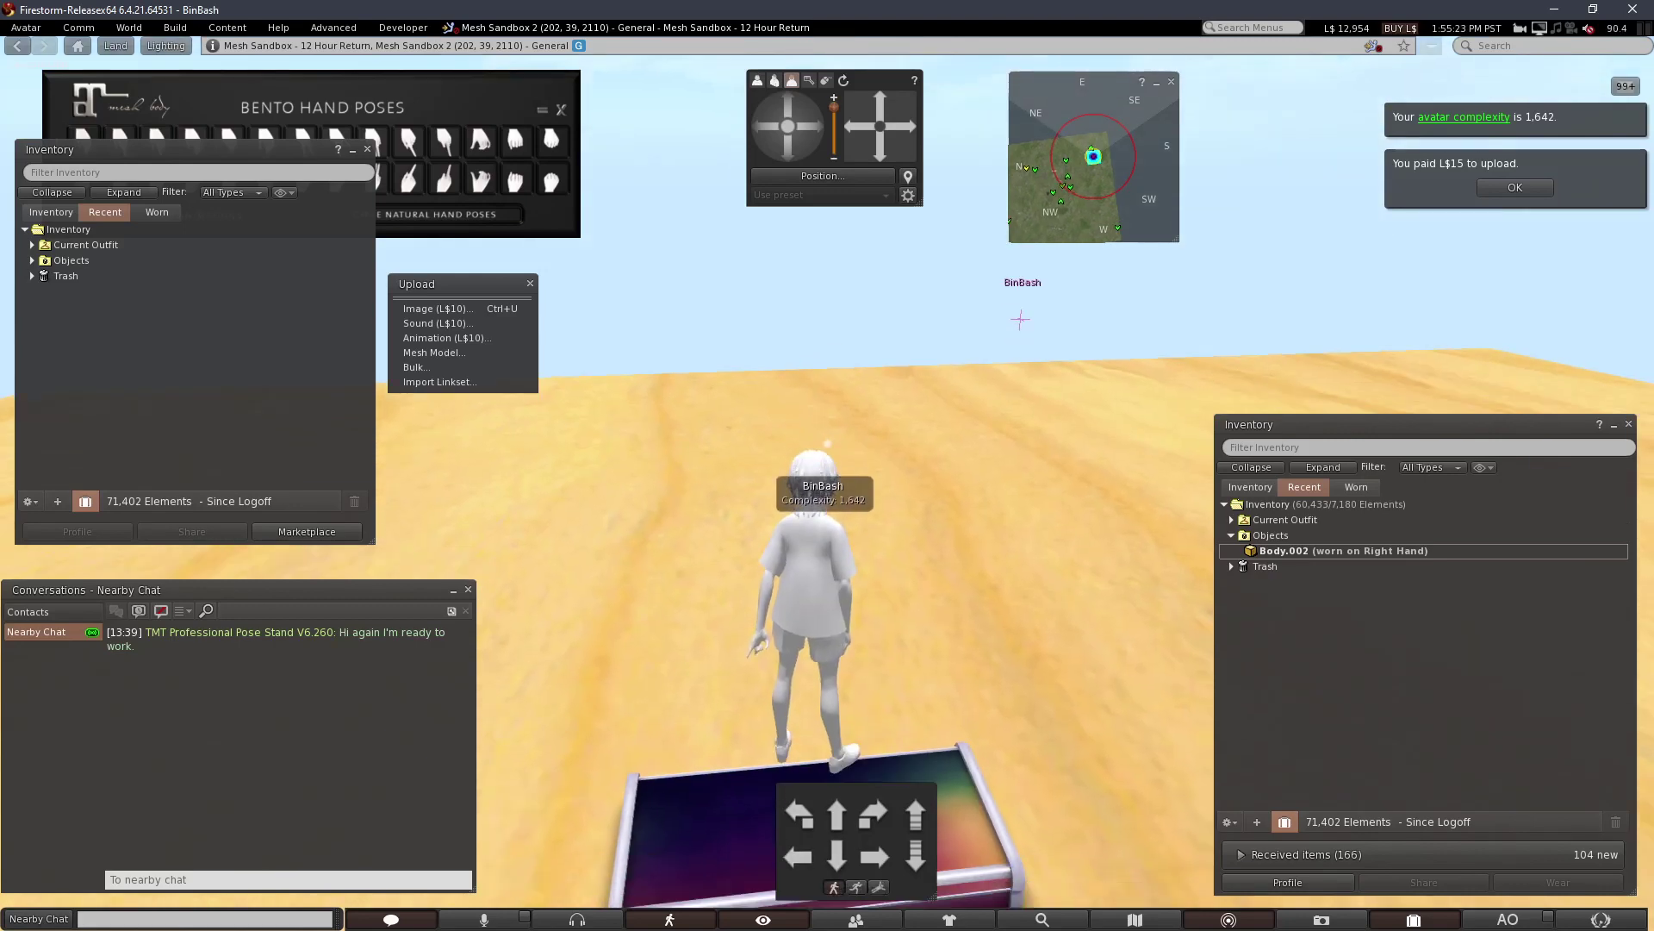
# Step: Sit the mesh avatar on the pose stand and orbit the camera to view it
pyautogui.rightClick(818, 634)
pyautogui.click(823, 569)
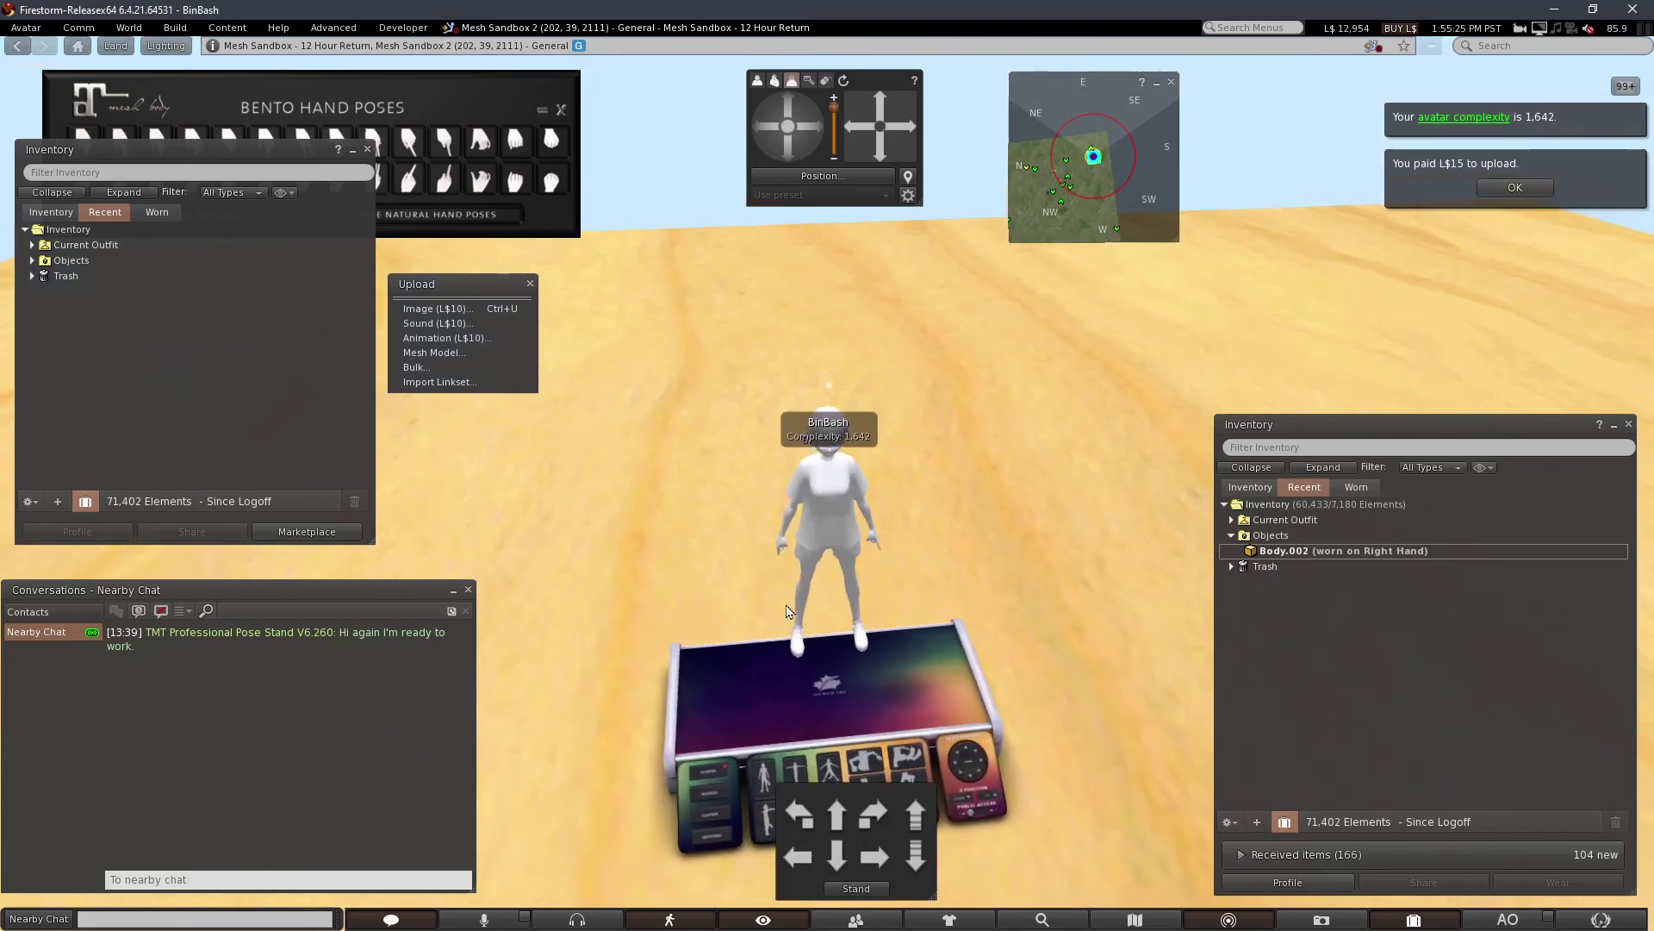
pyautogui.keyDown('alt'); pyautogui.moveTo(830, 523); pyautogui.dragTo(808, 617); pyautogui.keyUp('alt')
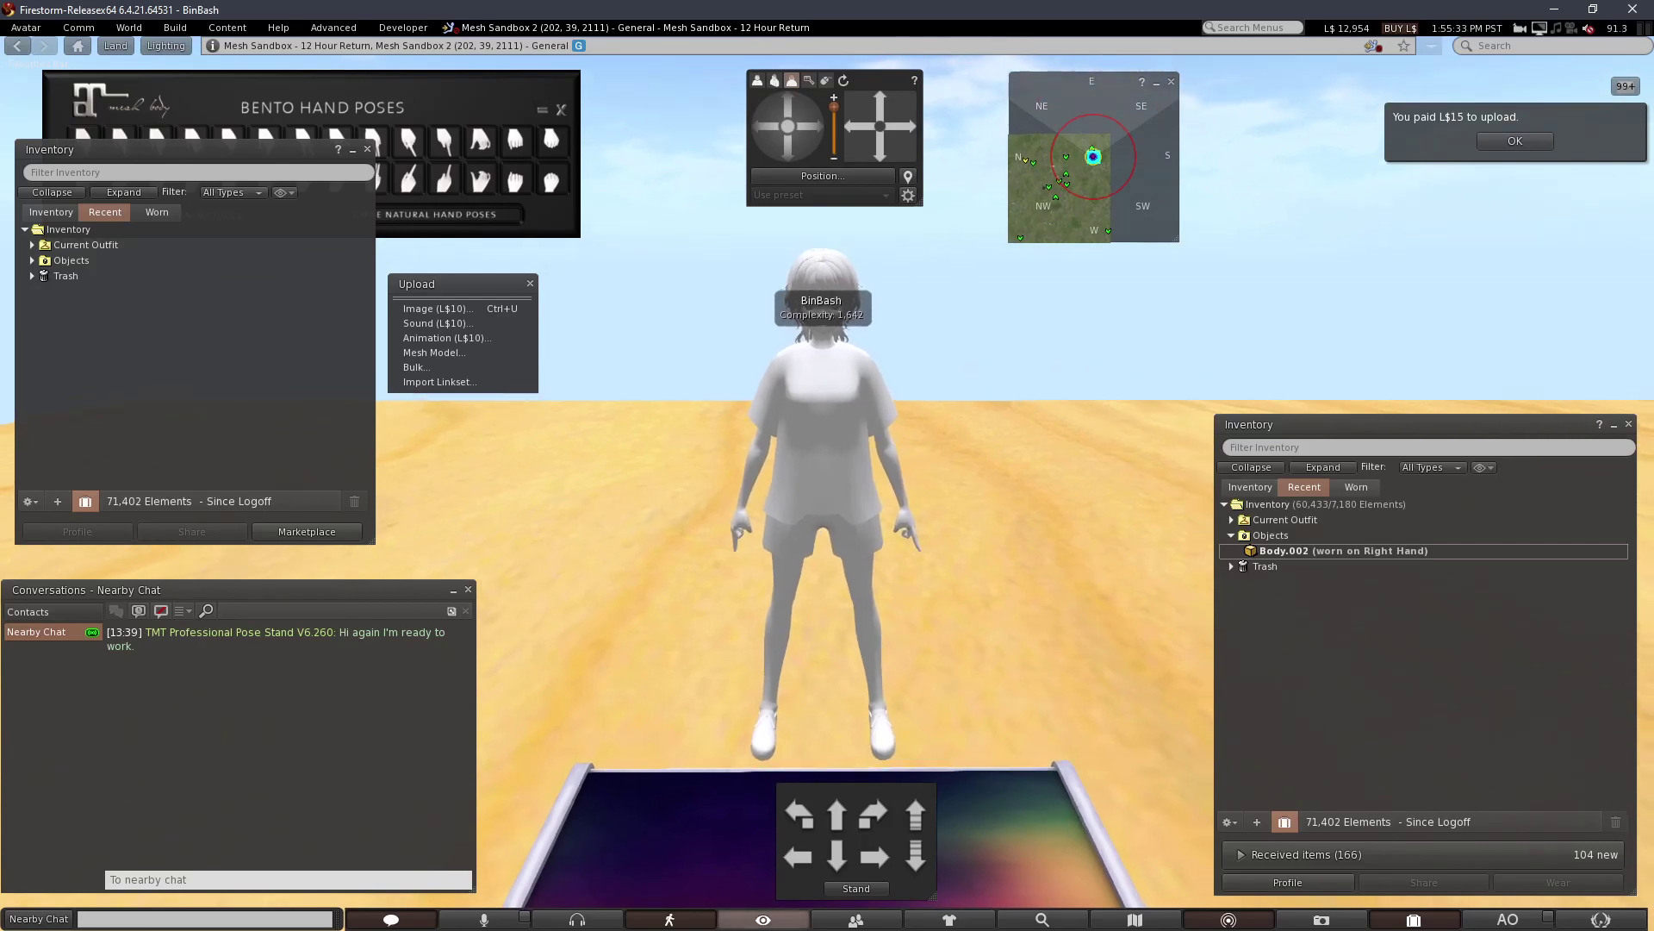